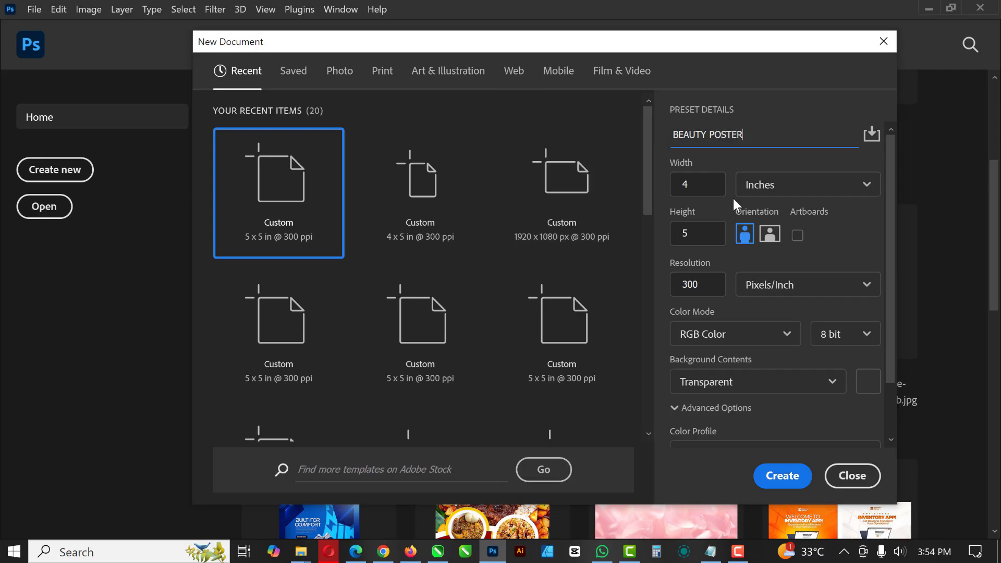
Create the 4 by 5 inch transparent BEAUTY POSTER document in RGB at 300 pixels per inch.
left_click(701, 291)
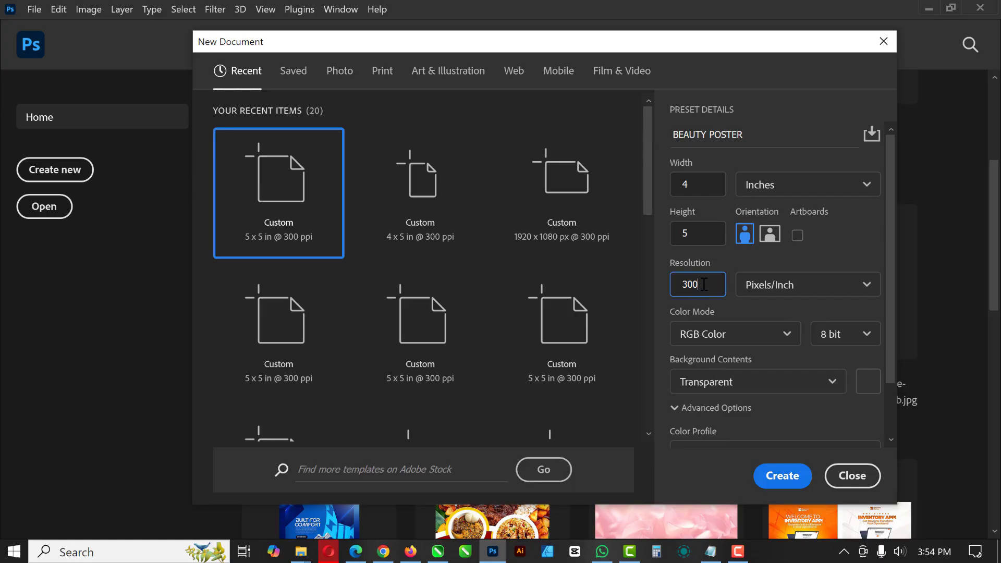
left_click_drag(704, 284, 680, 285)
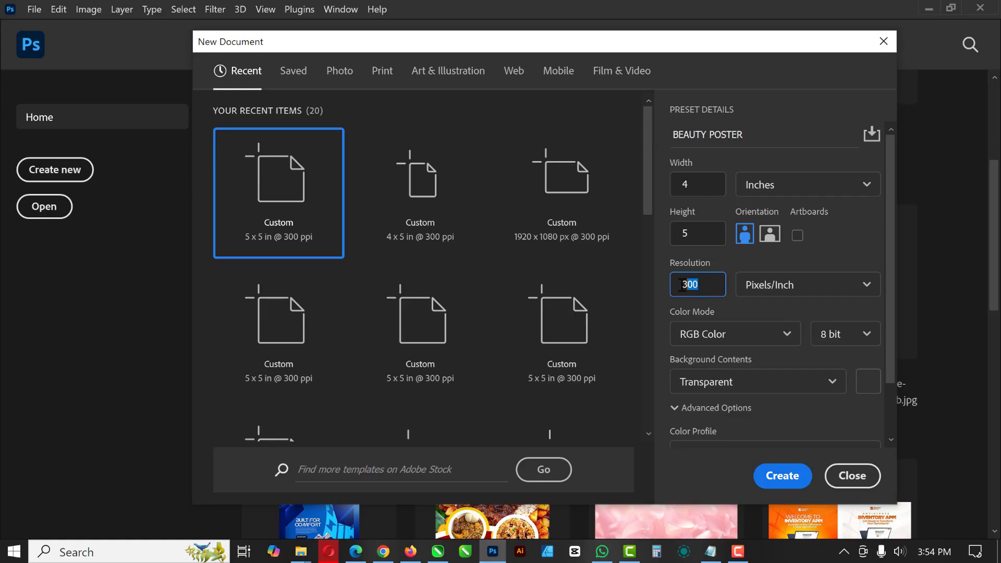
left_click(791, 476)
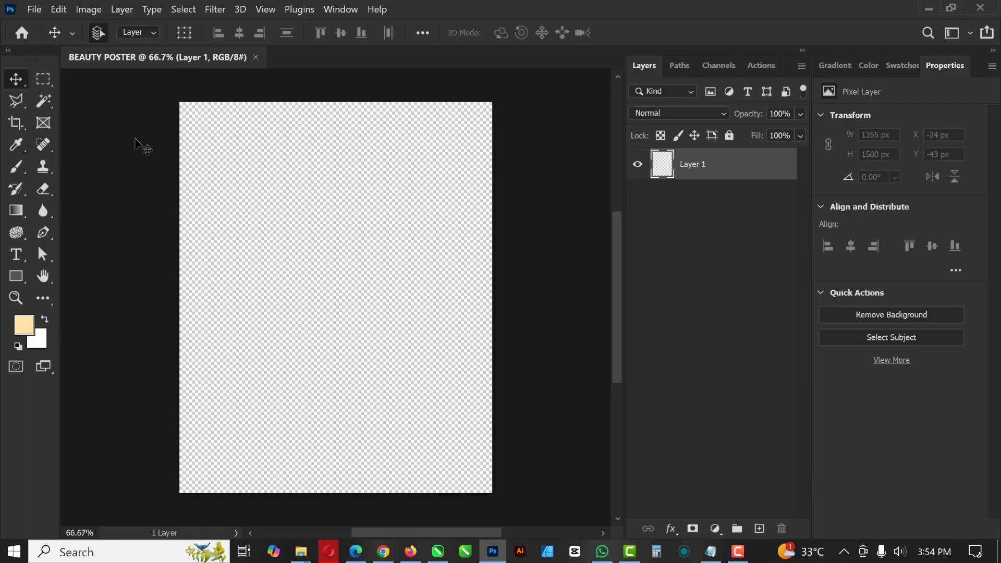
scroll(142, 148, "up", 2)
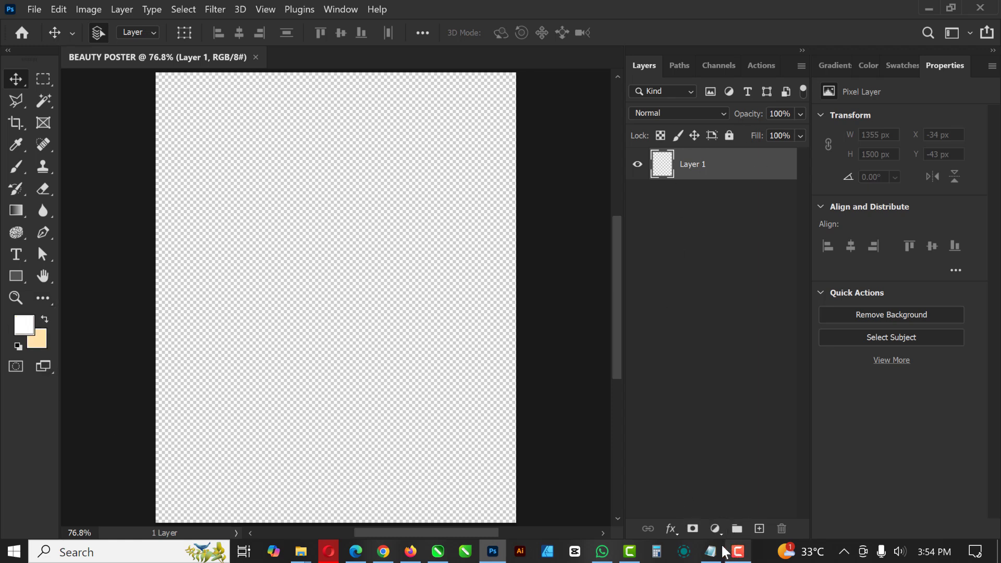
Copy the background colour code 8f3204 from the Notepad note and return to the Photoshop document.
left_click(688, 367)
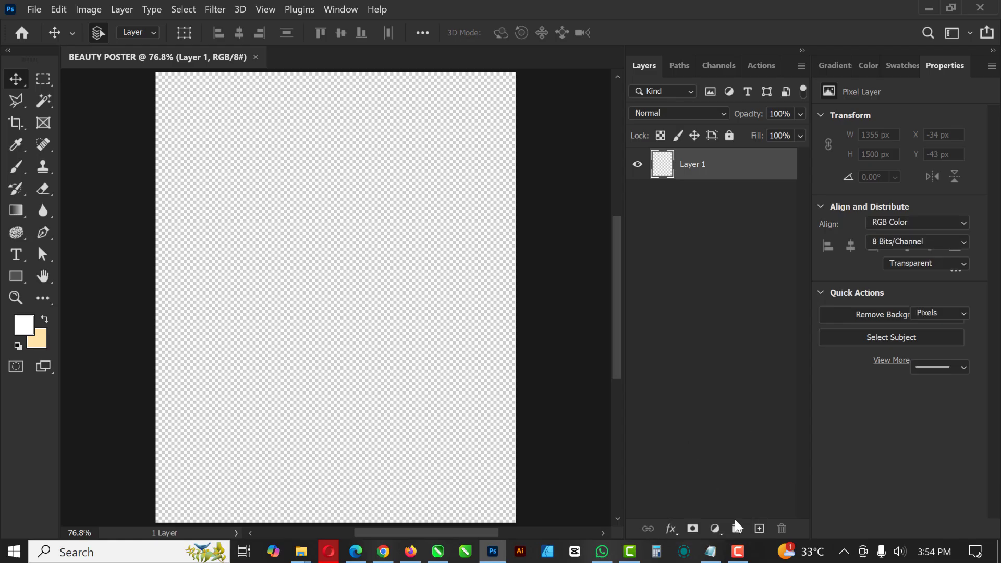
left_click(710, 553)
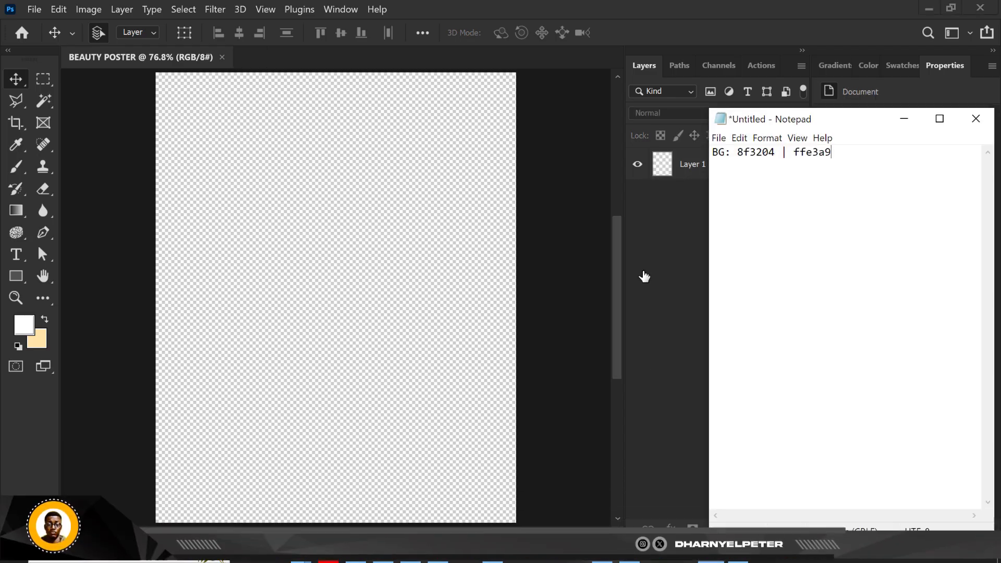
left_click_drag(775, 153, 737, 153)
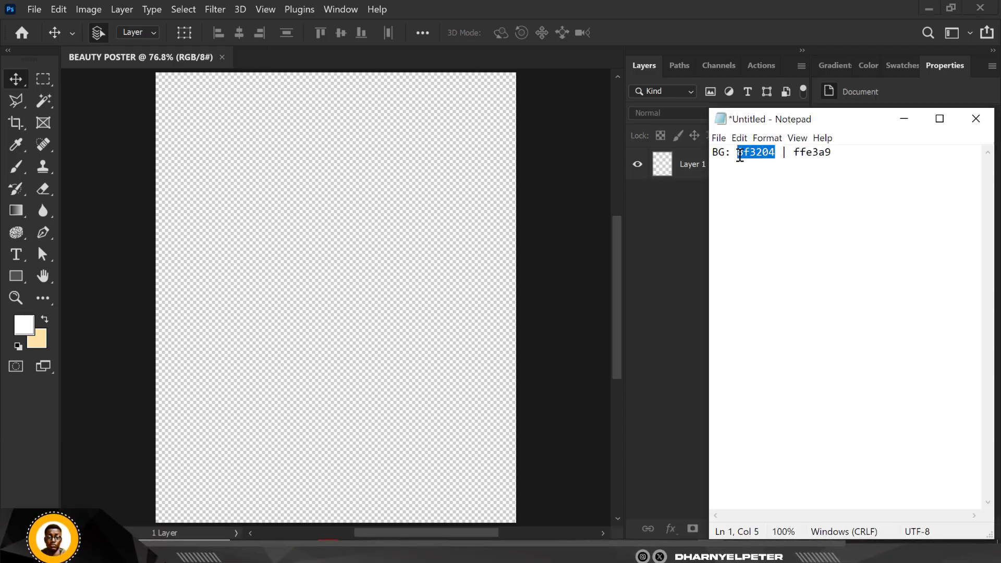
left_click(904, 119)
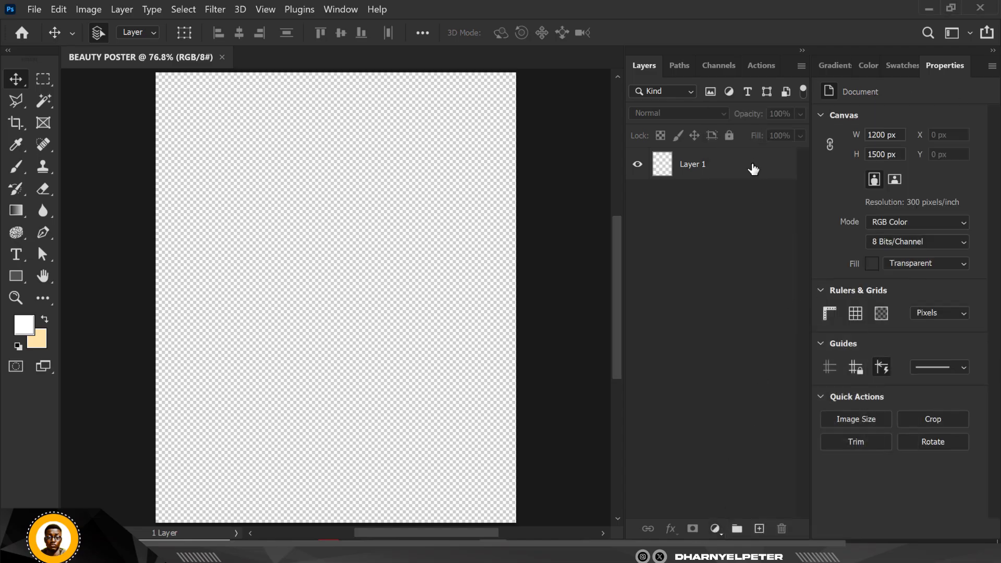
Add a Solid Color fill layer with the colour 8f3204 as the poster background.
left_click(752, 166)
left_click(714, 529)
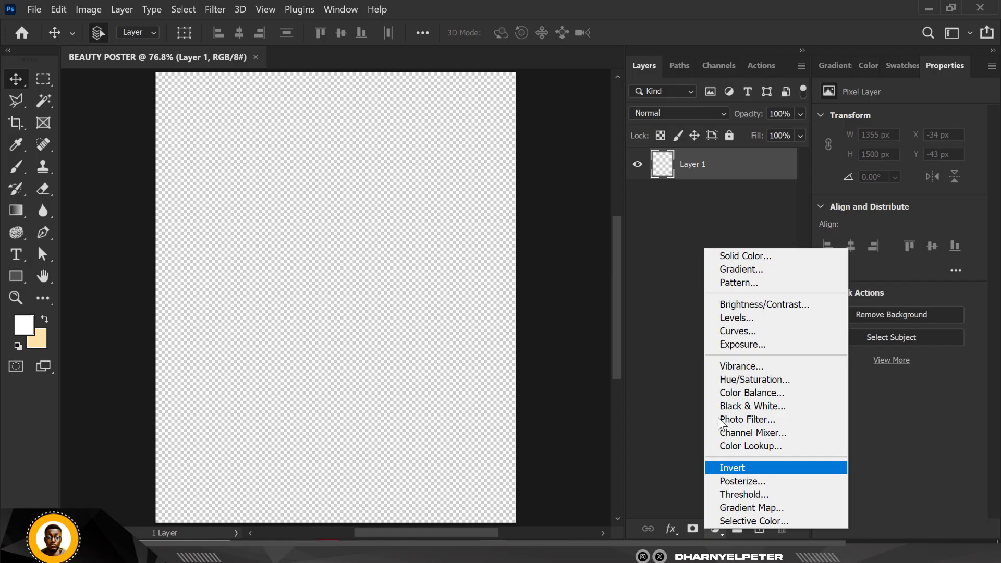
left_click(734, 256)
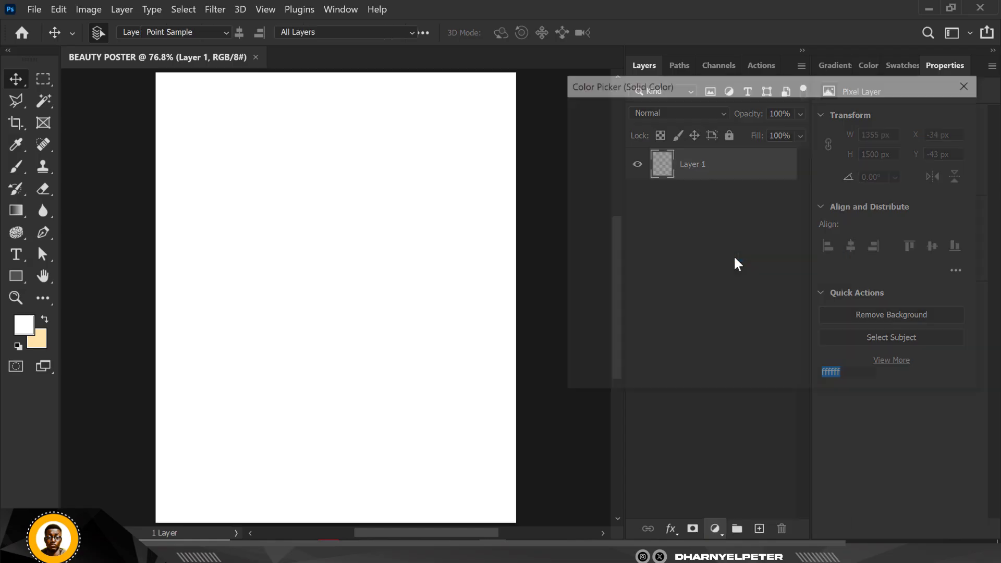
type("8f3204")
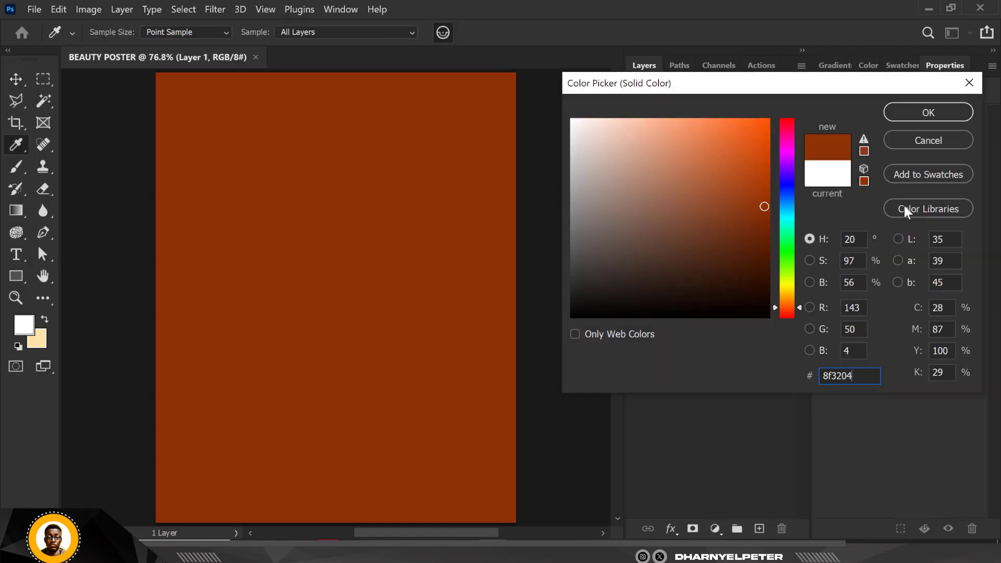
left_click(928, 112)
Sample the canvas brown 8f3204 and swap it to the background colour, with cream as the foreground colour.
left_click(24, 326)
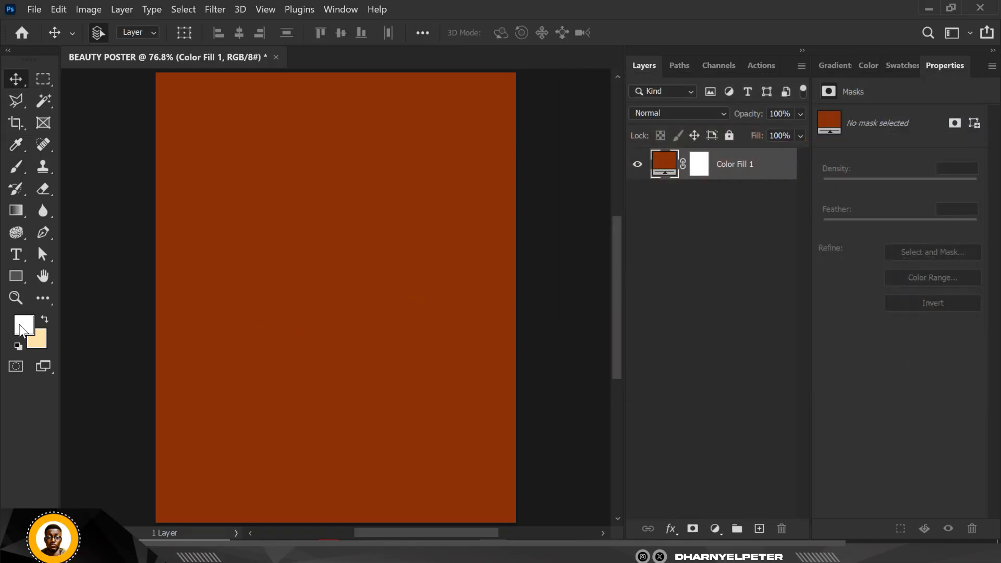
left_click(336, 276)
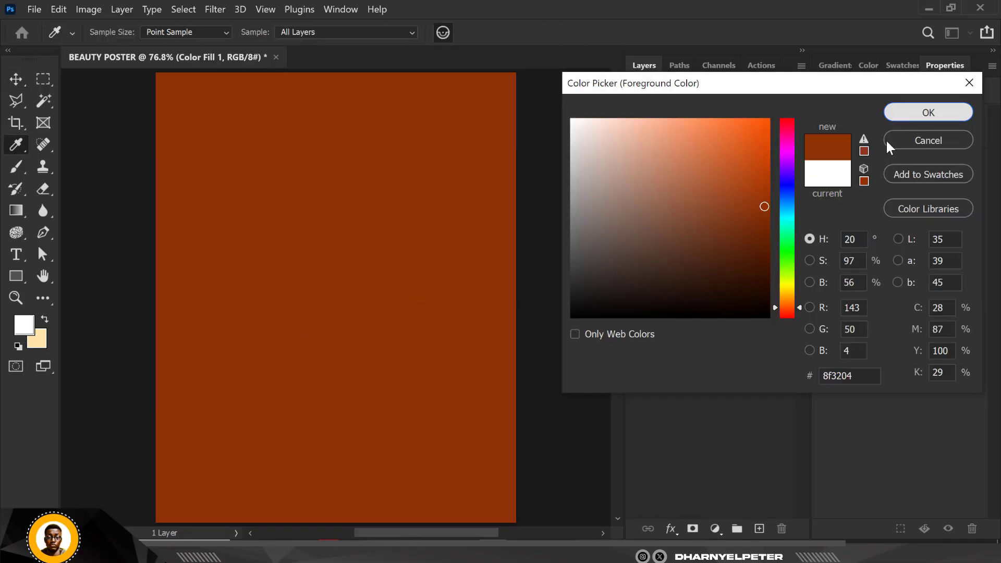
left_click(917, 113)
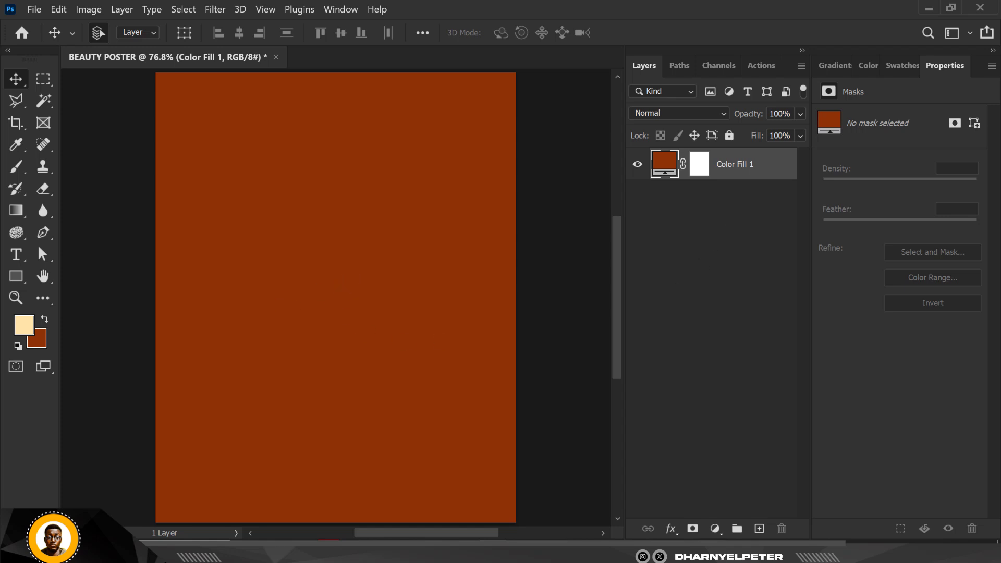
Paint a soft cream glow at the canvas centre on a new layer with a 1000 px brush, blended as Screen.
left_click(759, 528)
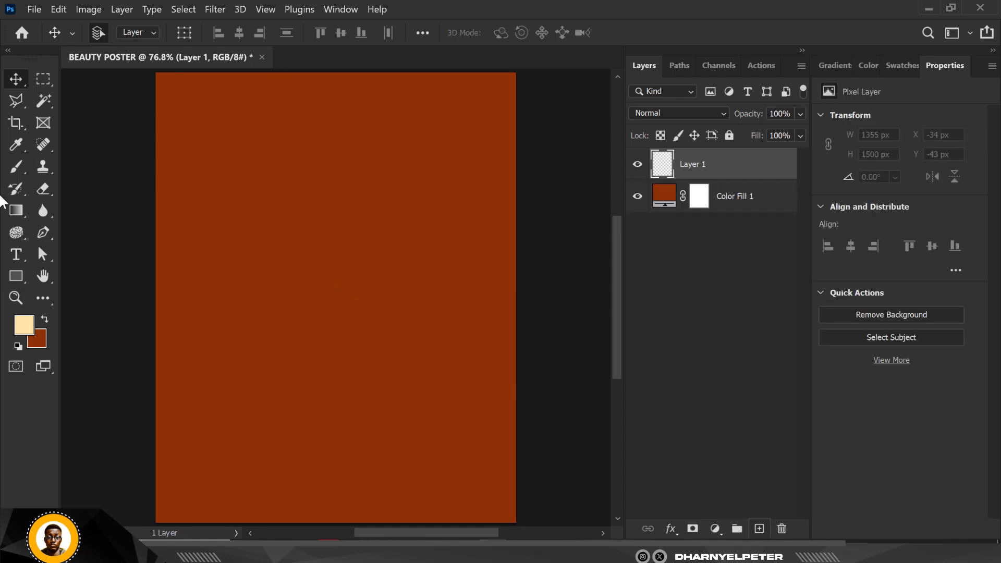
left_click(11, 163)
left_click(83, 164)
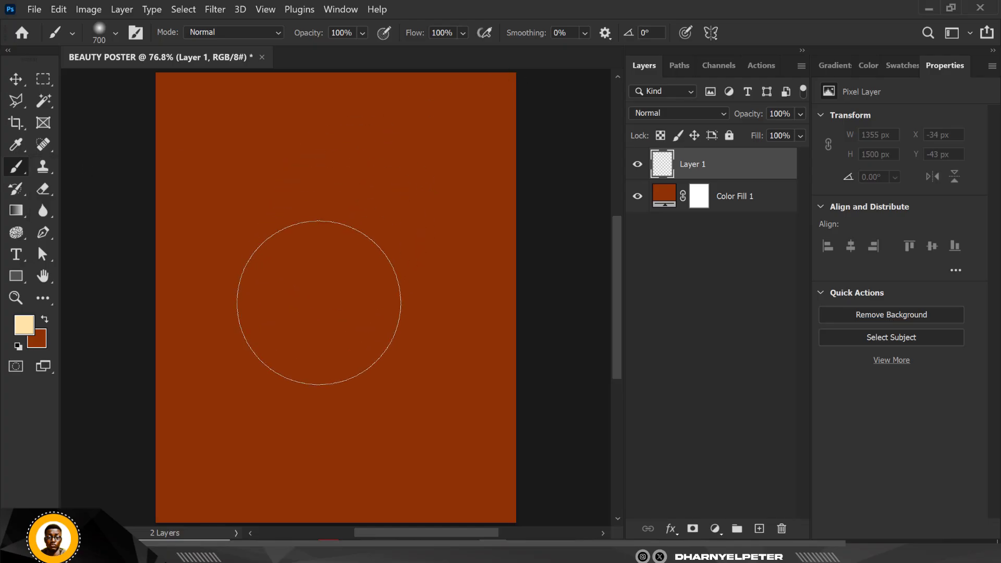
key("bracketright")
key("bracketright")
key("bracketright")
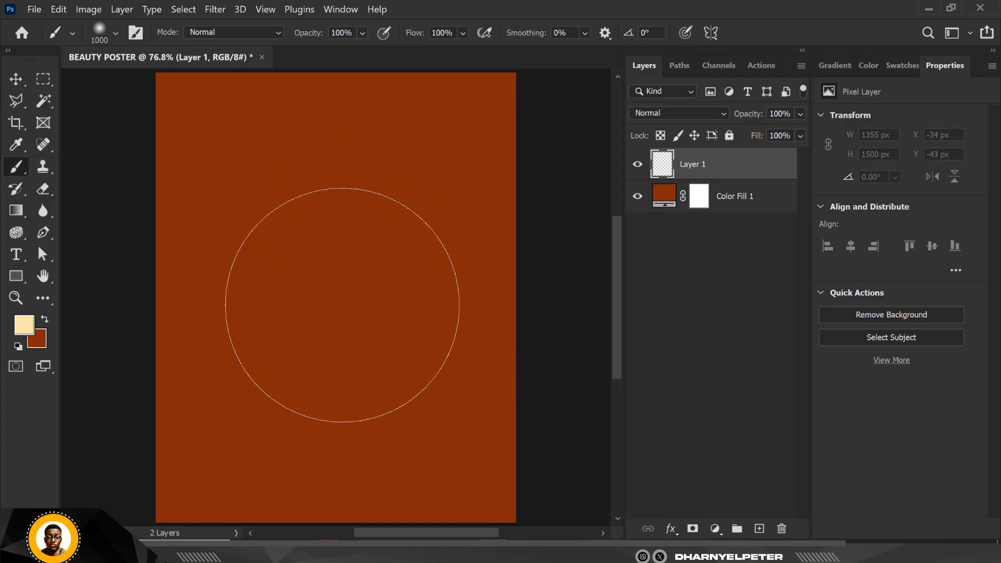
left_click(344, 289)
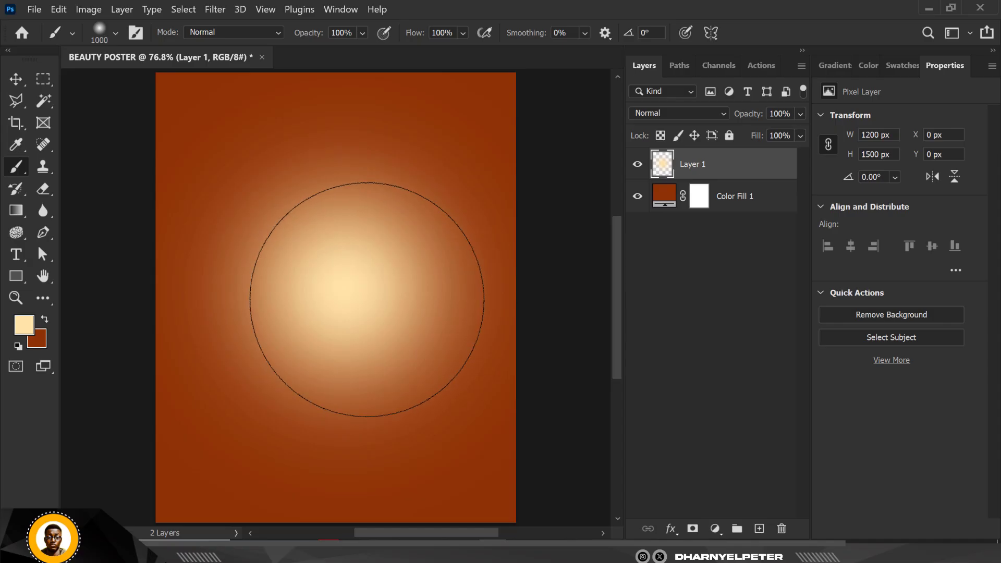
left_click(691, 115)
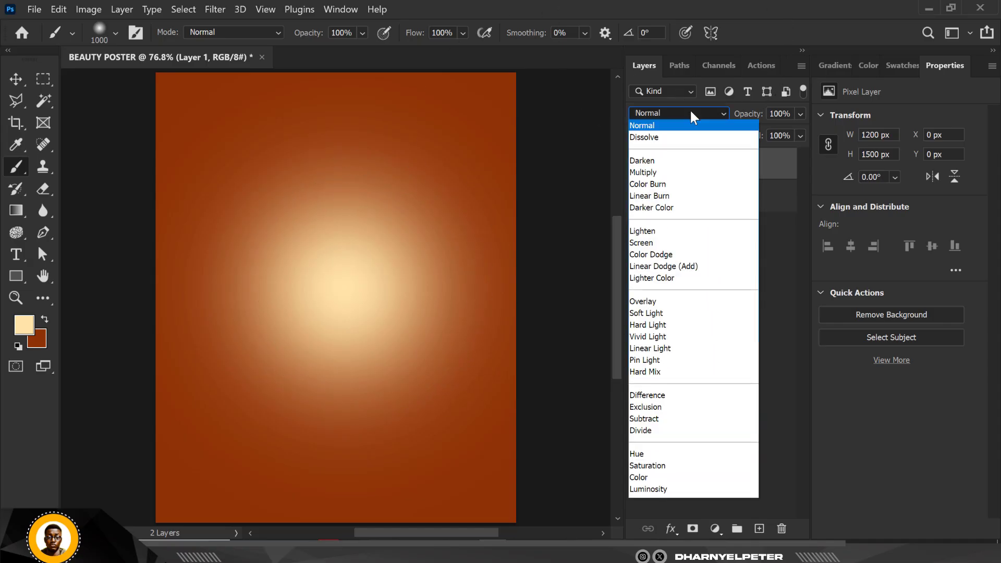
left_click(672, 238)
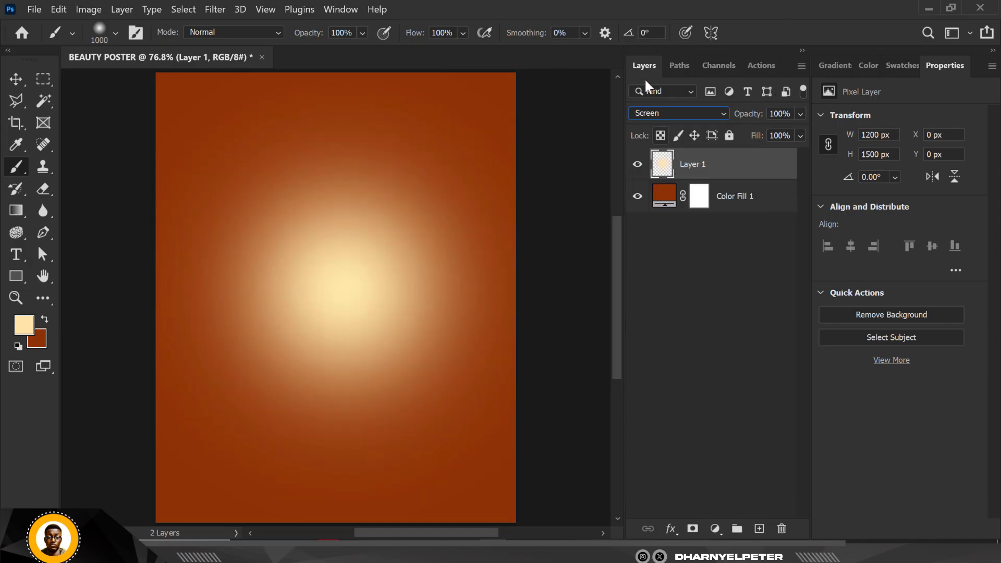
Paint a smaller, paler cream highlight over the glow's centre on a new layer with a 600 px brush.
left_click(759, 528)
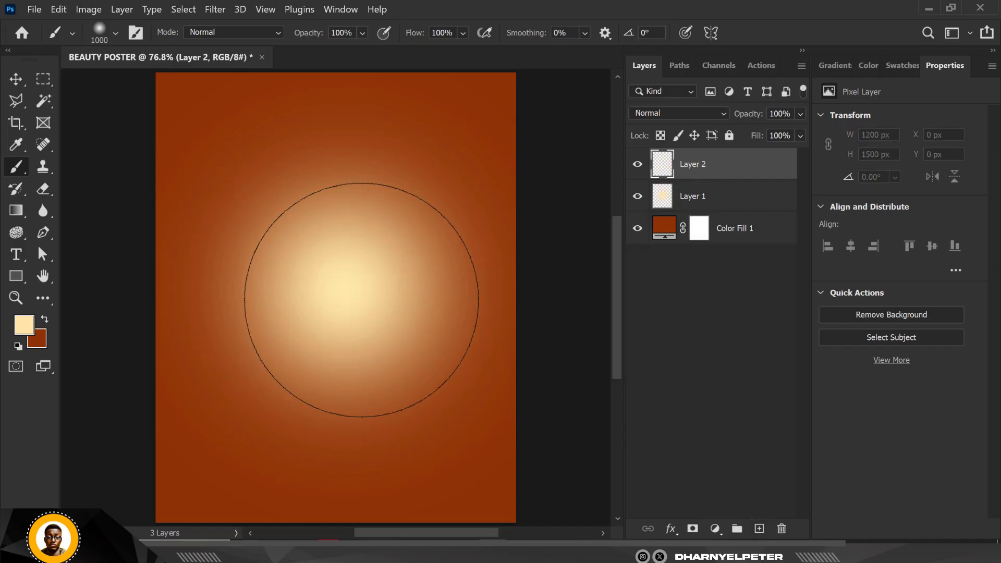
key("bracketleft")
key("bracketleft")
key("bracketleft")
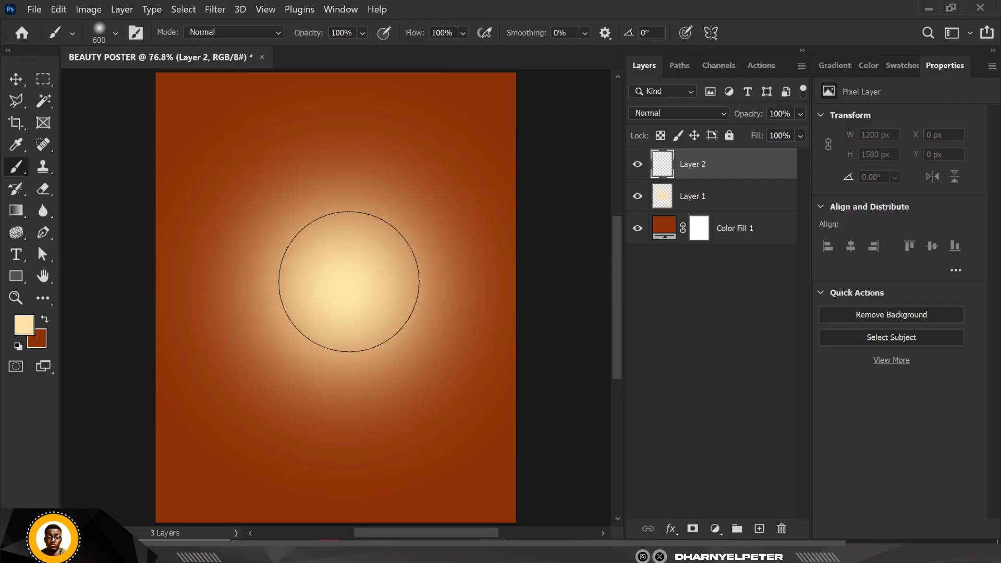
left_click(30, 333)
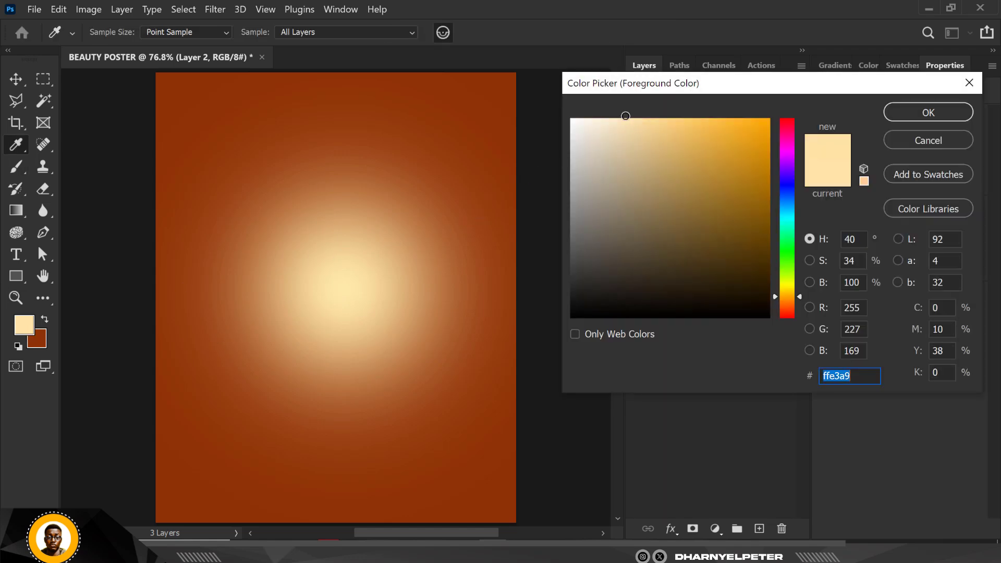
left_click_drag(640, 119, 612, 120)
left_click(908, 113)
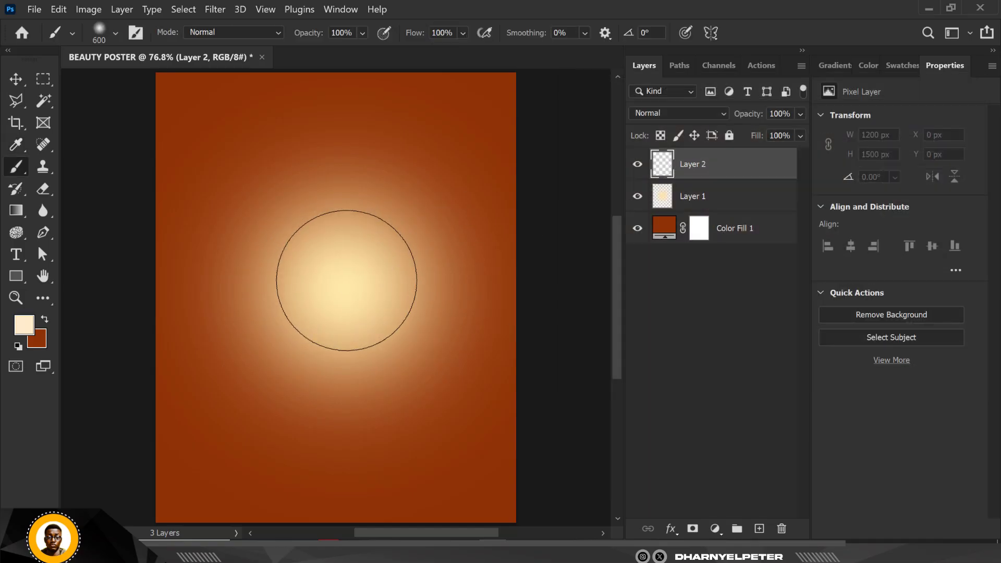
left_click(344, 276)
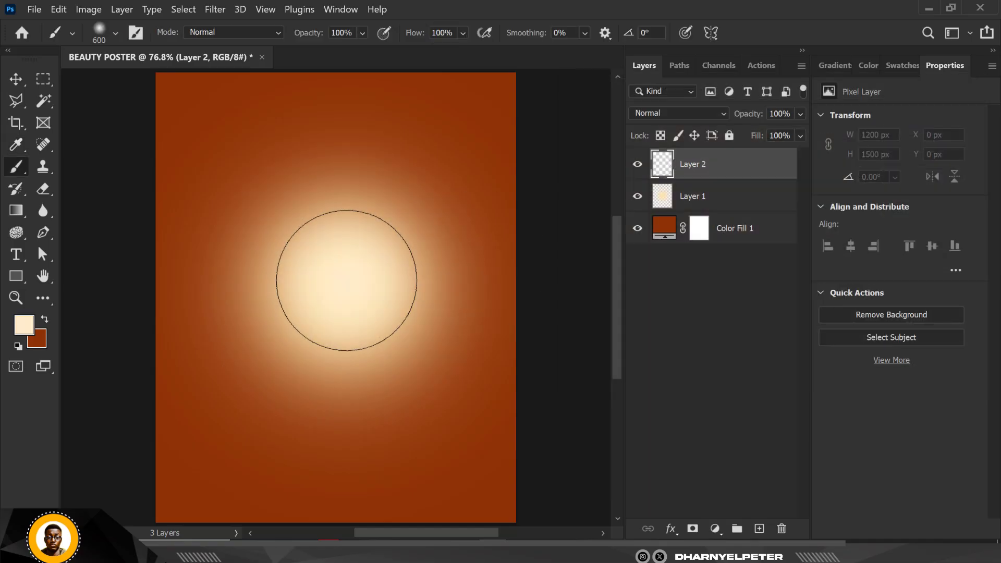
Set the blend mode of both glow layers, Layer 2 and Layer 1, to Linear Dodge (Add).
left_click(680, 113)
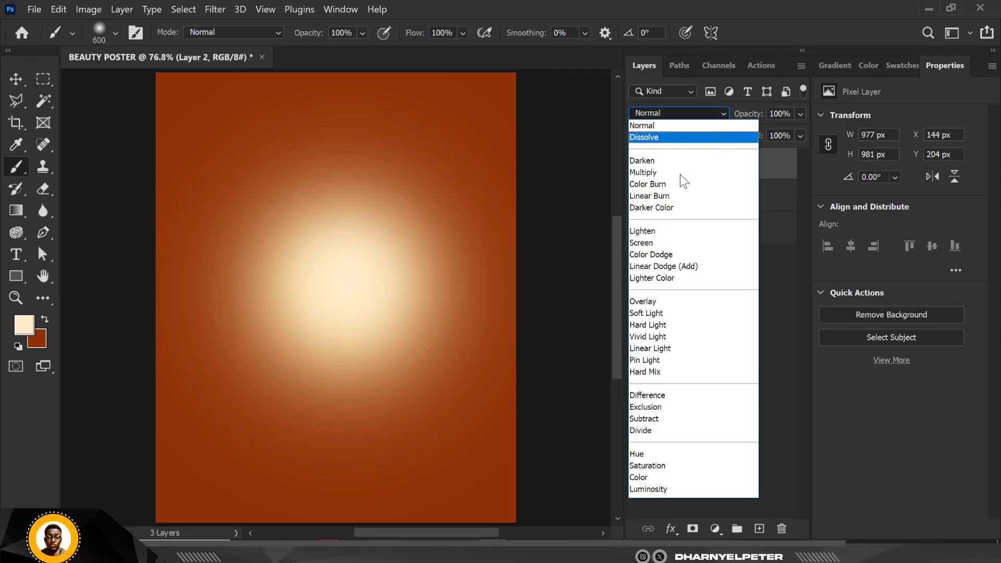
left_click(673, 267)
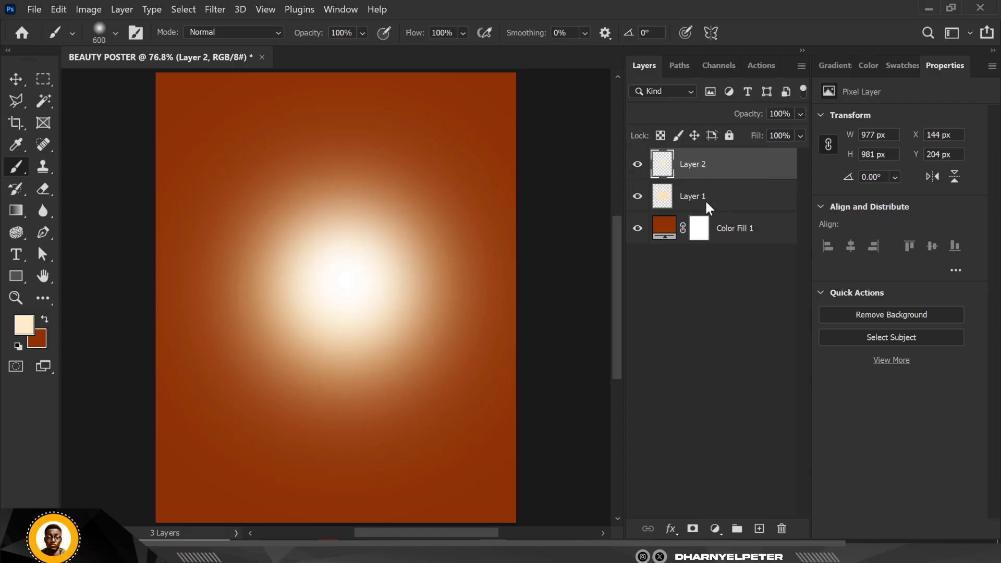
key("alt+shift+n")
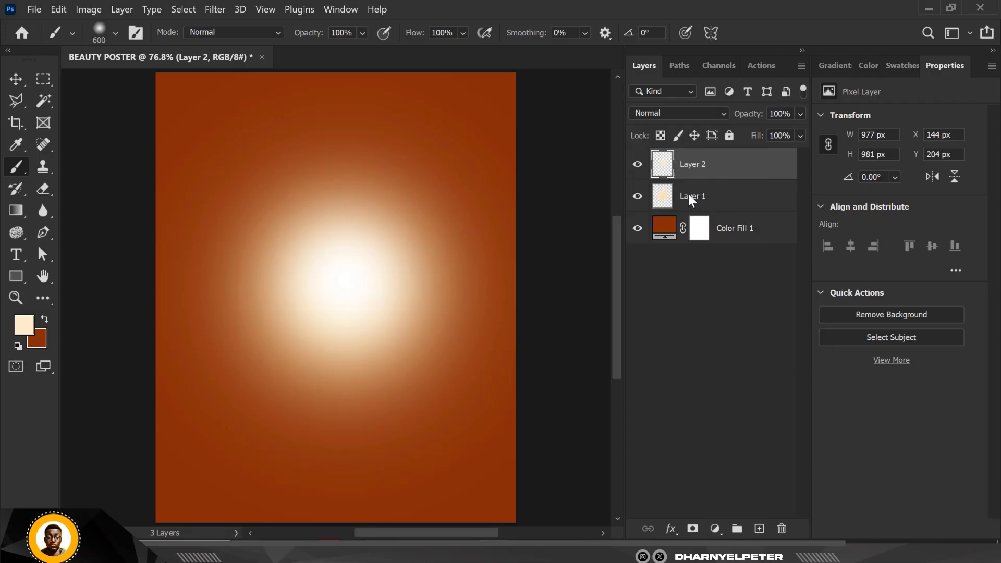
left_click_drag(689, 198, 693, 201)
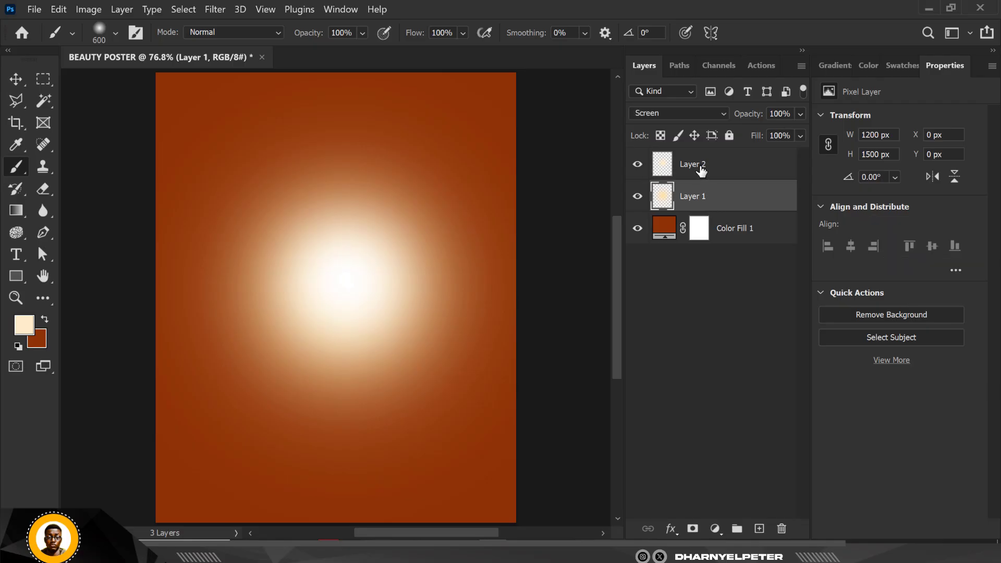
key("alt+shift+w")
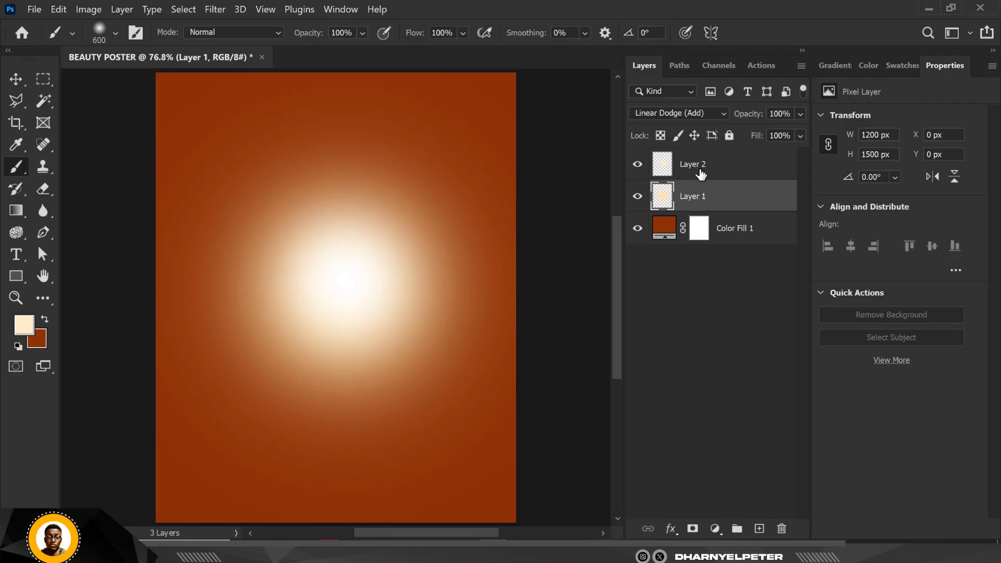
Group the two glow layers and rename the group LIGHT.
left_click(701, 174, "shift")
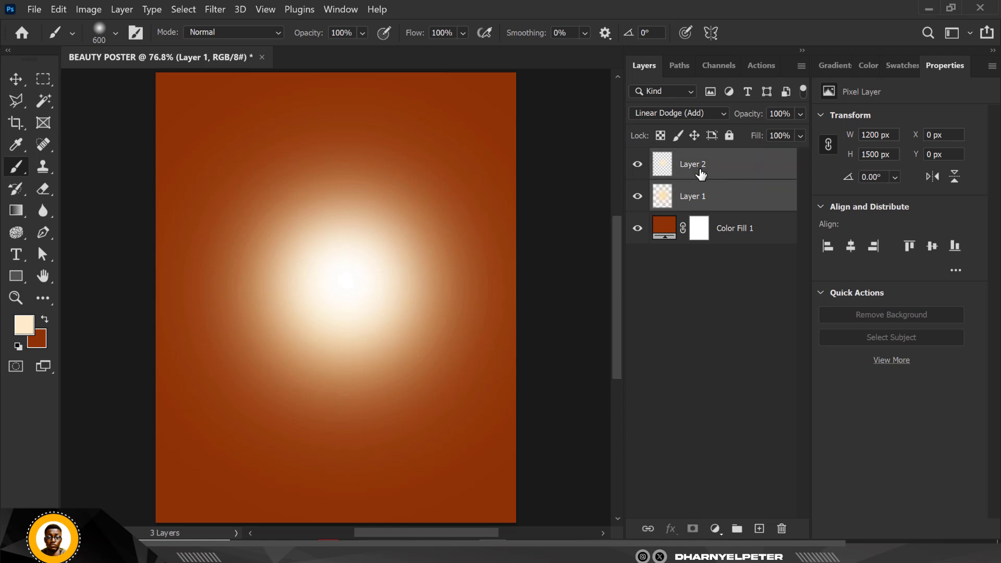
key("ctrl+g")
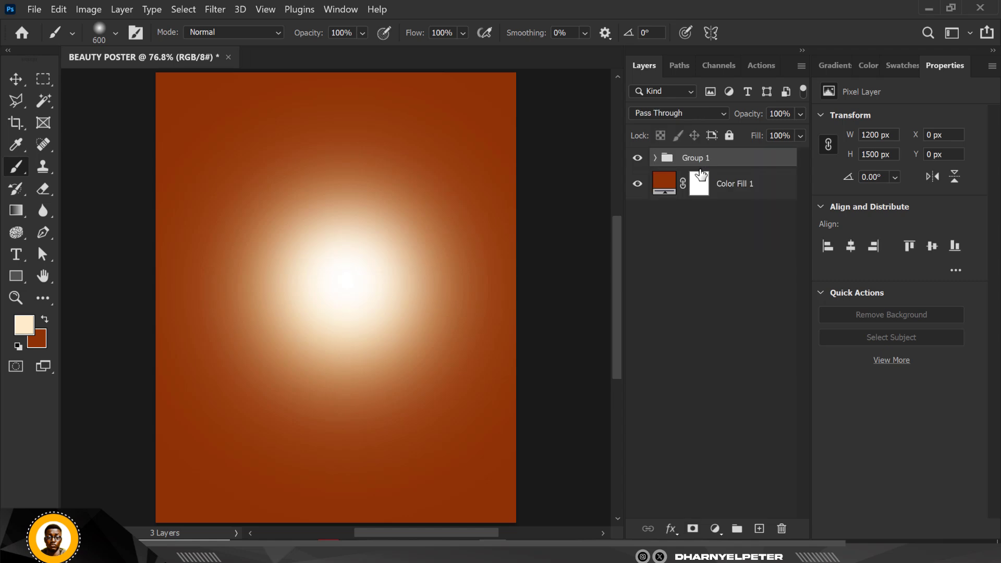
left_click(694, 162)
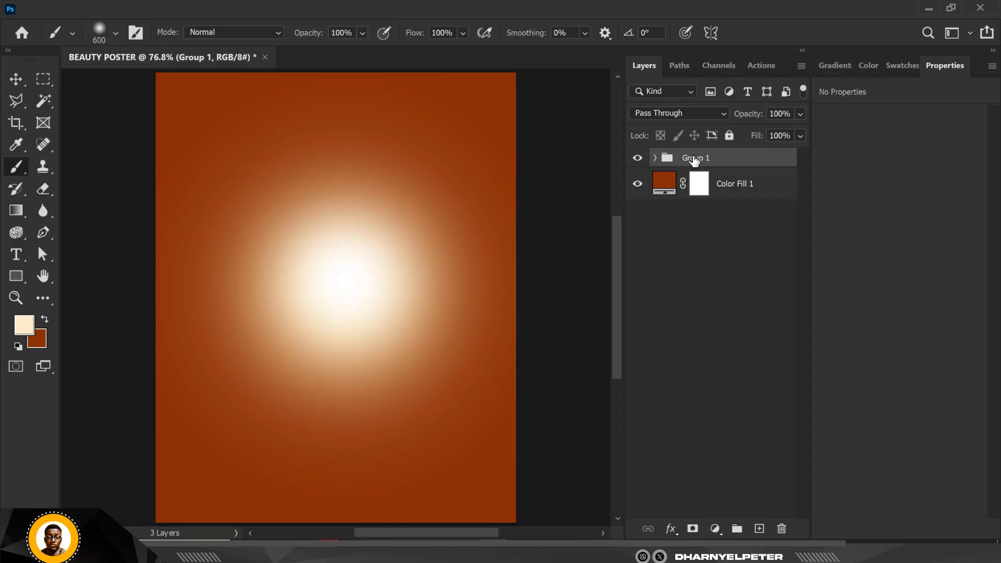
double_click(693, 158)
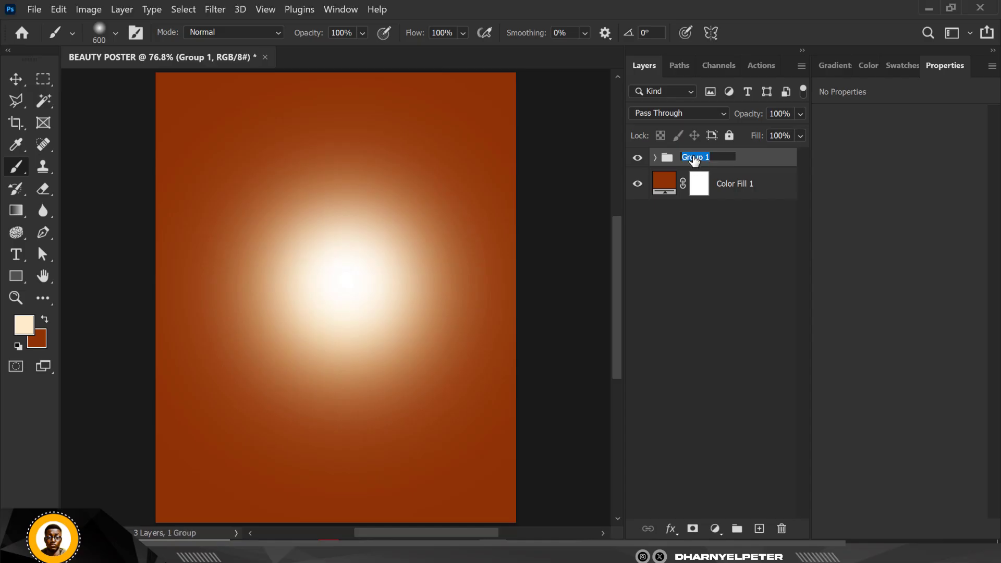
type("LIGHT")
key("Return")
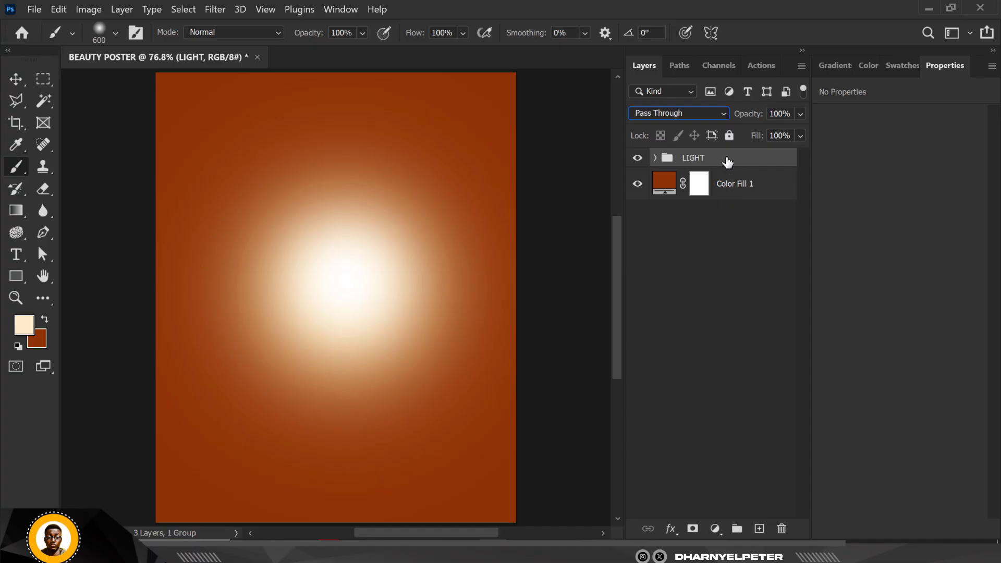
Scale the LIGHT group up to about 116.5% from its centre so the glow spreads further across the background.
left_click(727, 187)
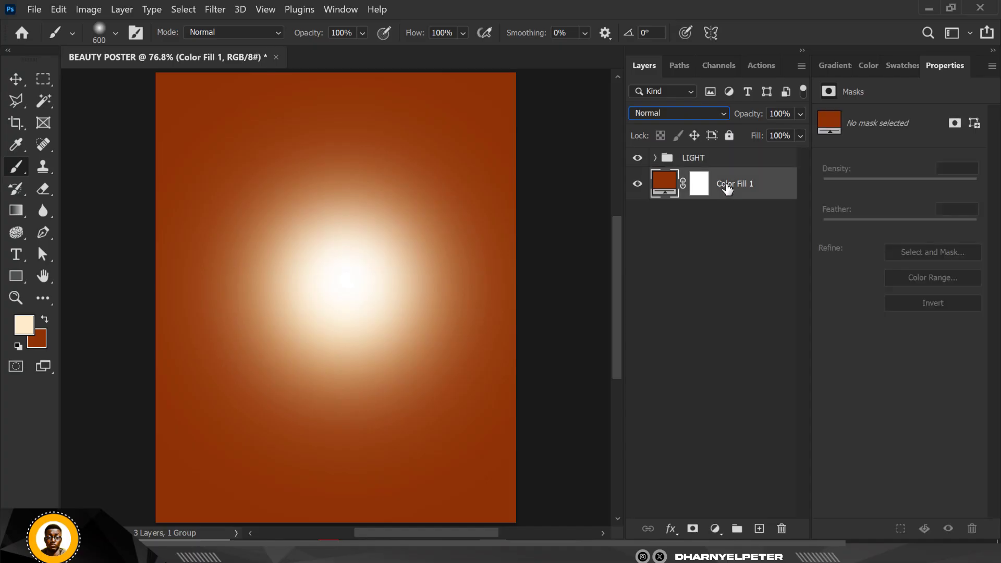
left_click(712, 155)
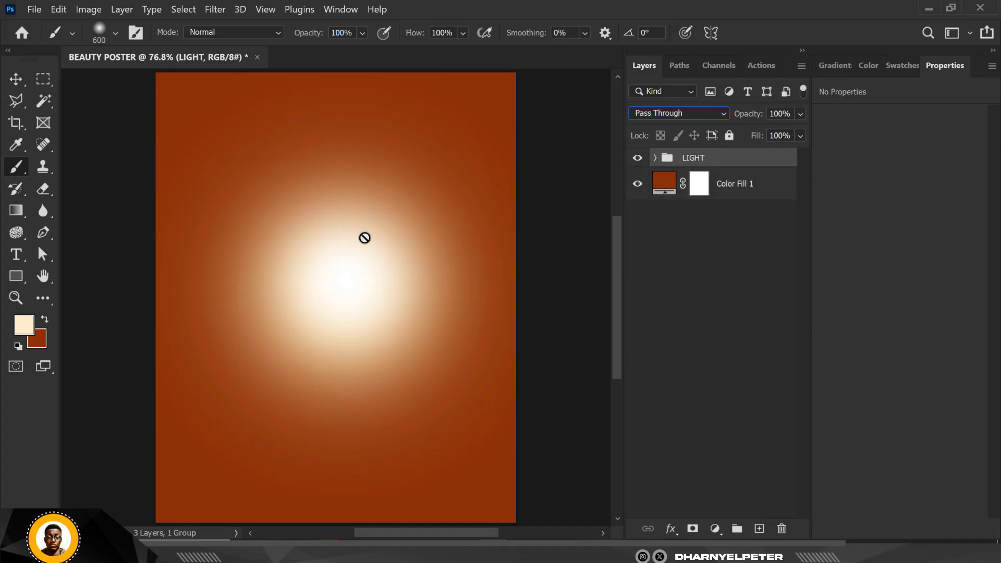
key("ctrl+t")
scroll(371, 225, "down", 4, "alt")
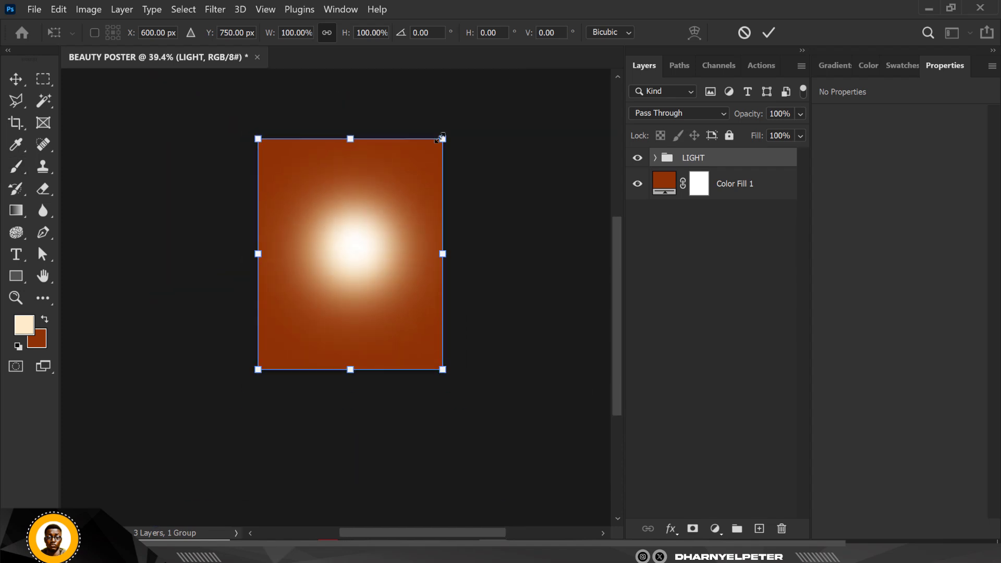
left_click_drag(441, 137, 457, 120, "alt")
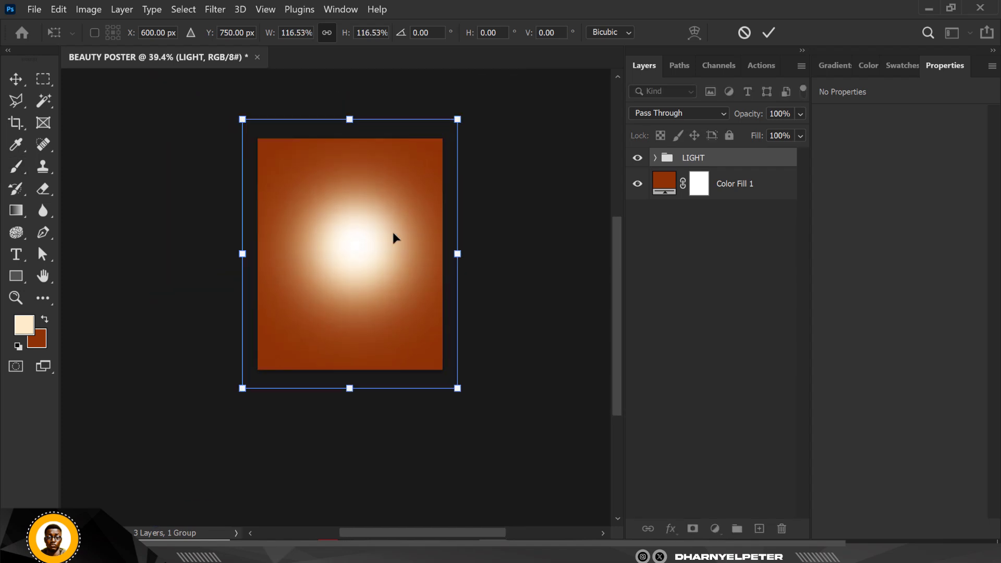
scroll(393, 233, "up", 4, "alt")
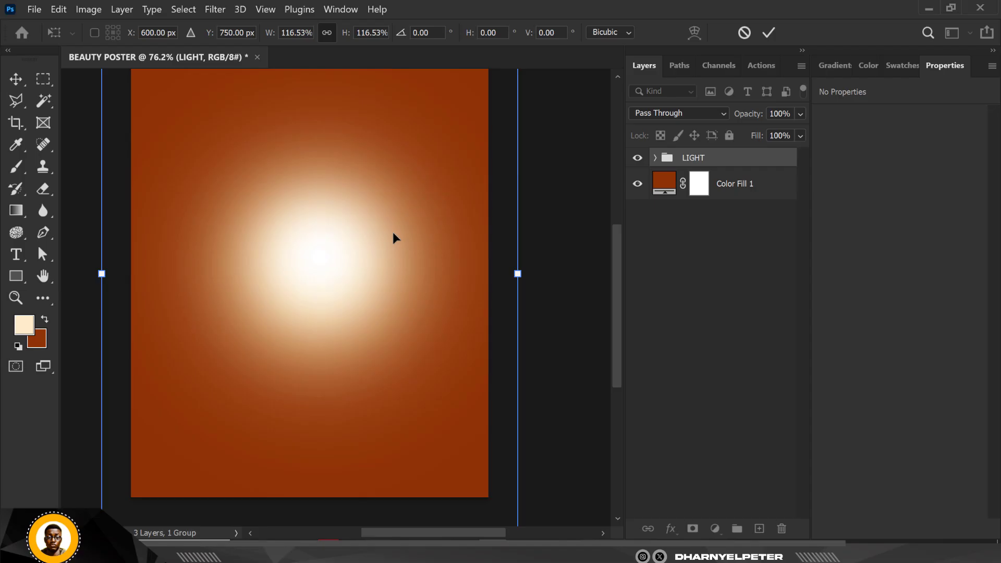
key("Return")
key("b")
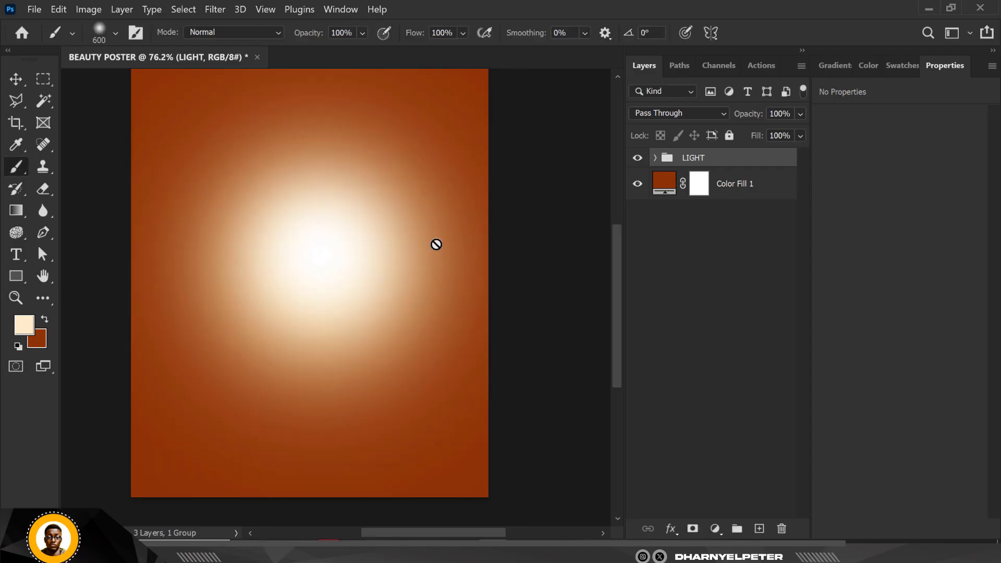
Close the #ADVERT folder window in File Explorer and place the tanning lotion bottle image from the BEAUTY POSTER folder above the LIGHT group.
left_click(12, 78)
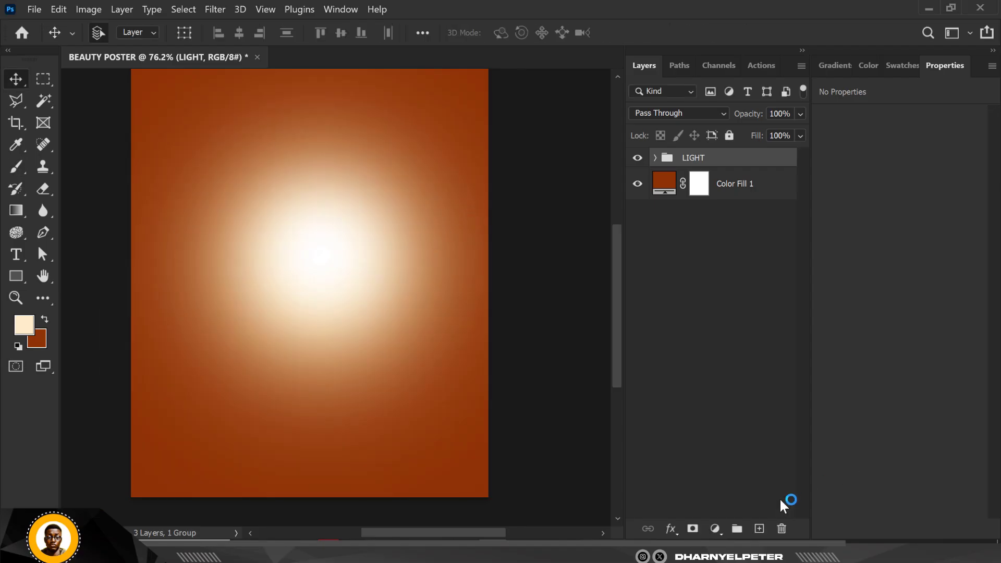
left_click(758, 529)
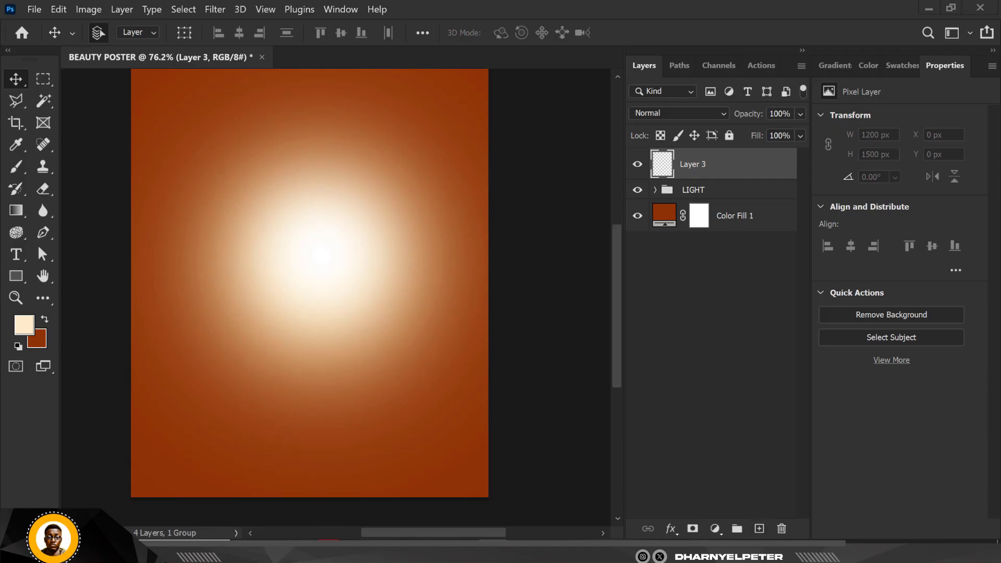
mouse_move(303, 552)
left_click(389, 482)
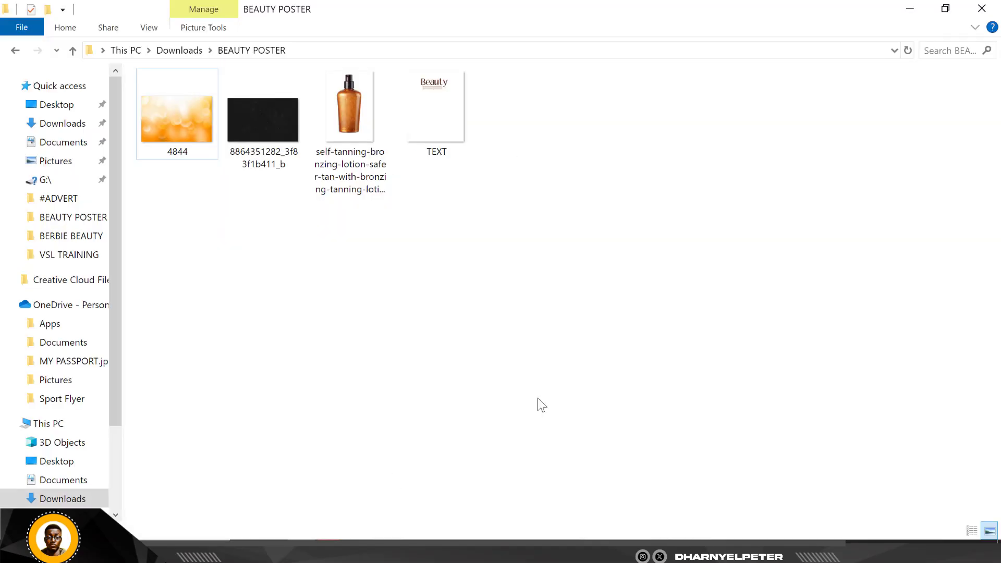
mouse_move(300, 553)
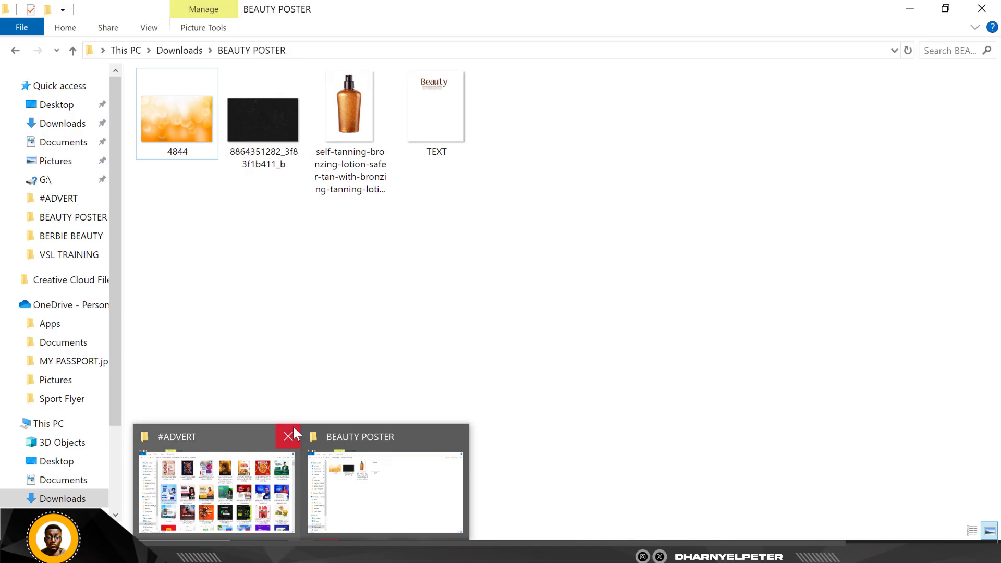
left_click(290, 435)
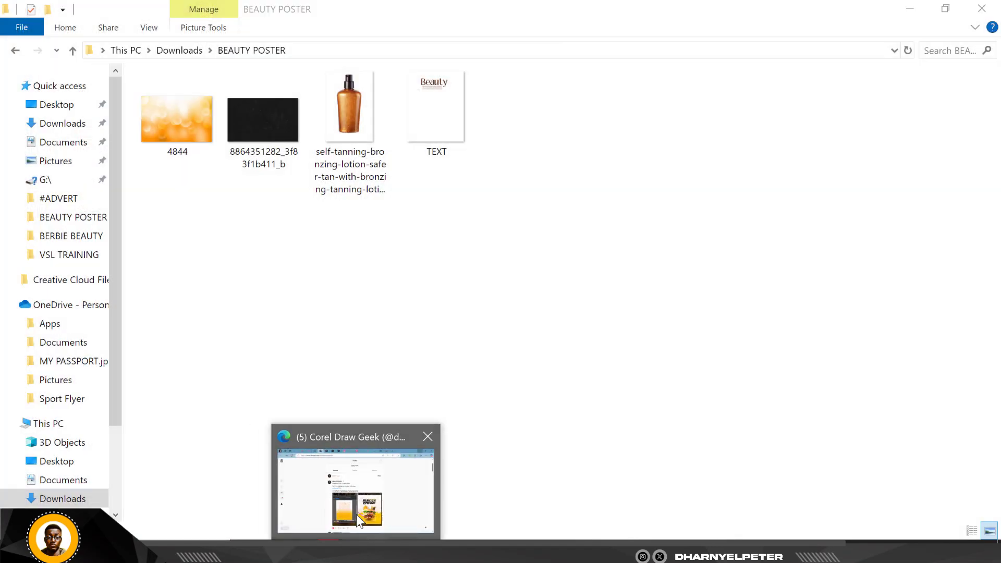
left_click(301, 490)
left_click(357, 117)
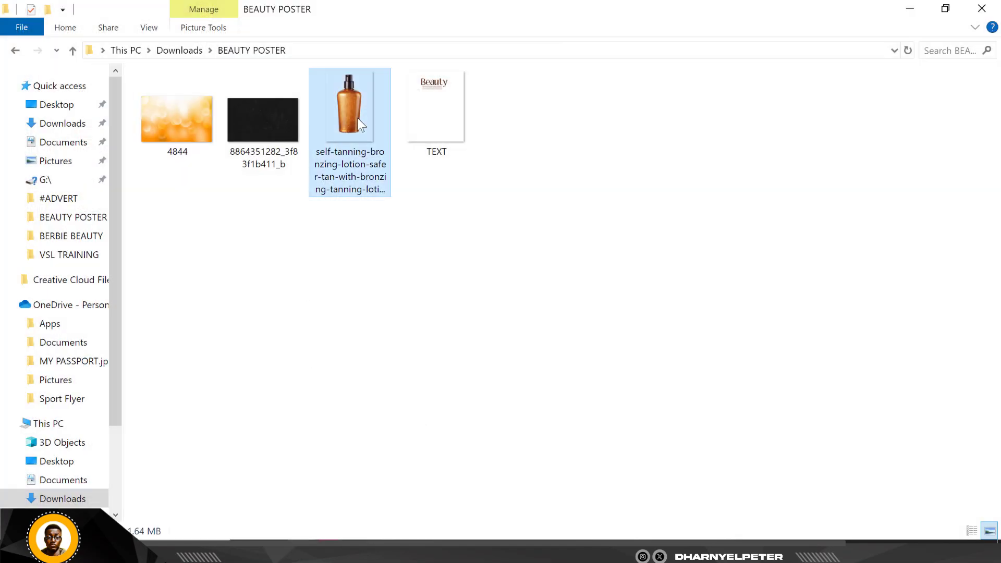
left_click_drag(348, 114, 301, 258)
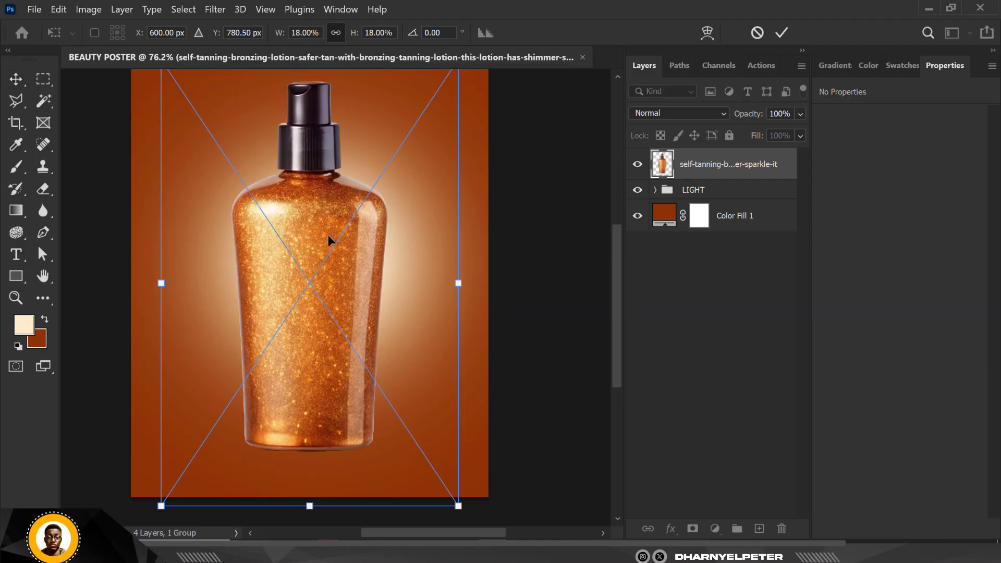
Scale the placed bottle down to about 9.4% and centre it on the canvas at X 600 px, Y 750 px.
scroll(332, 240, "down", 2)
left_click_drag(426, 104, 373, 180)
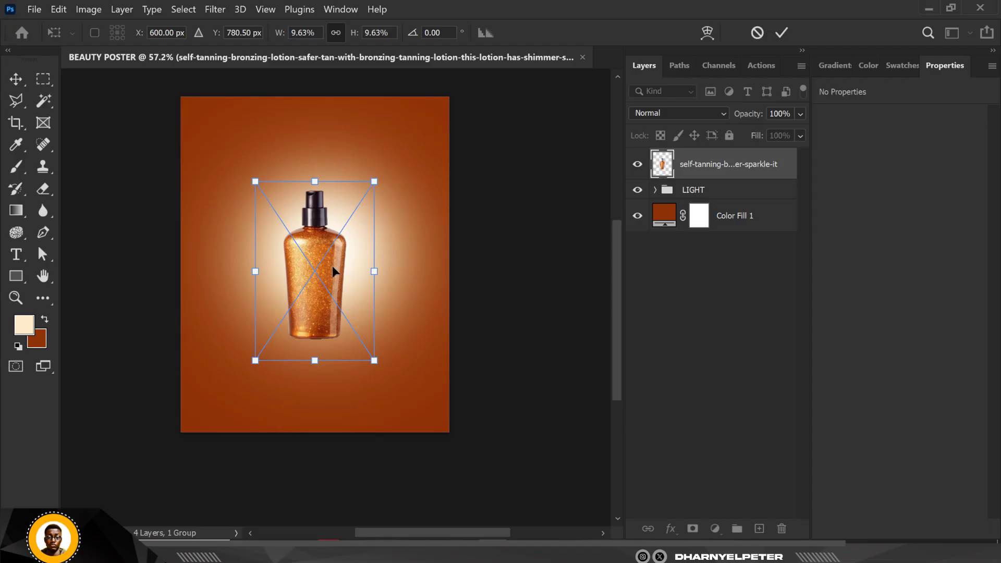
mouse_move(332, 265)
left_mouse_down()
mouse_move(339, 254)
mouse_move(327, 266)
left_mouse_up()
mouse_move(374, 174)
left_mouse_down()
mouse_move(383, 158)
mouse_move(365, 175)
mouse_move(373, 177)
left_mouse_up()
scroll(325, 316, "up", 2)
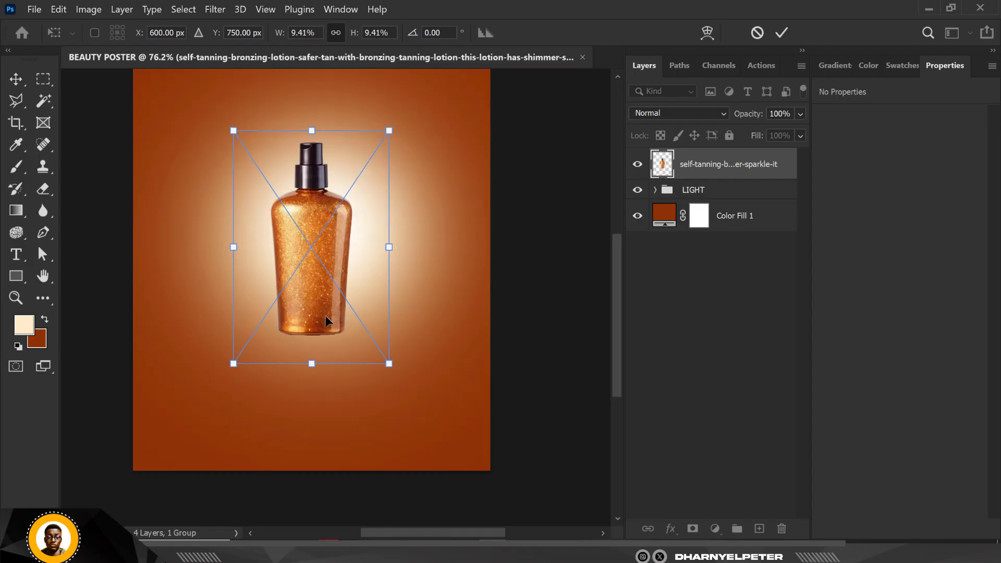
key("Return")
scroll(301, 250, "down", 2)
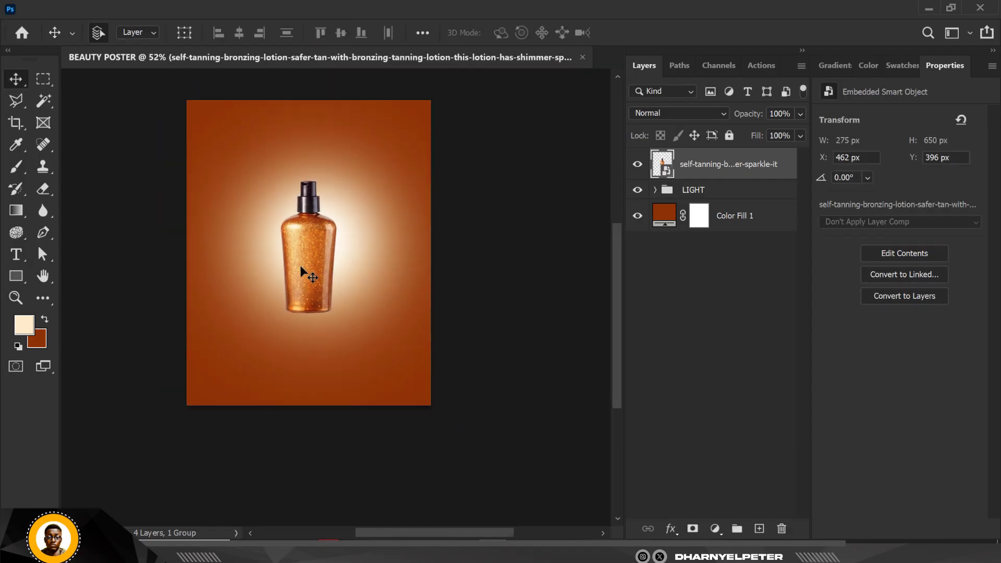
scroll(292, 229, "up", 1)
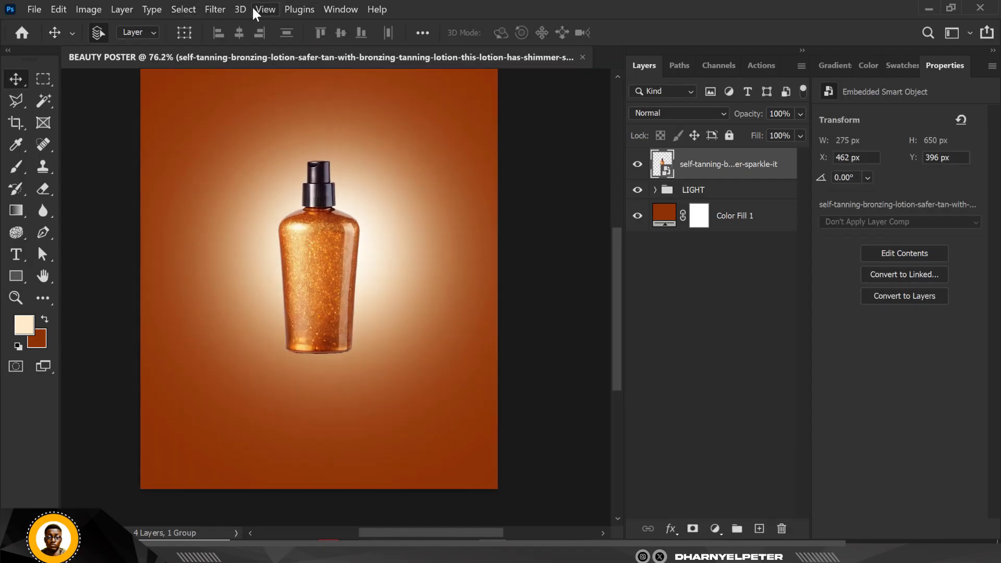
Apply a Camera Raw Filter to the bottle with Blacks -29, Texture +30 and Dehaze +7.
left_click(214, 9)
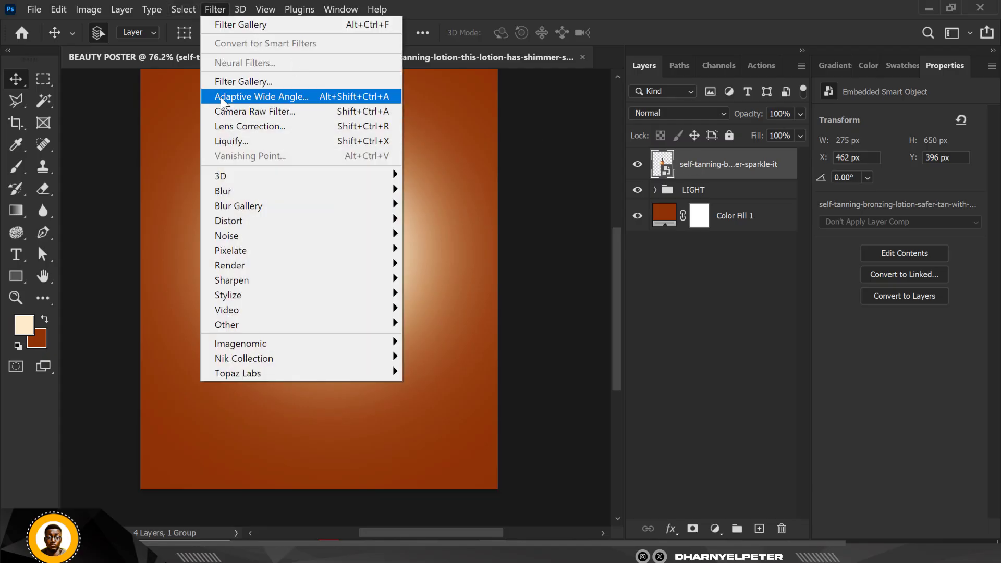
left_click(252, 111)
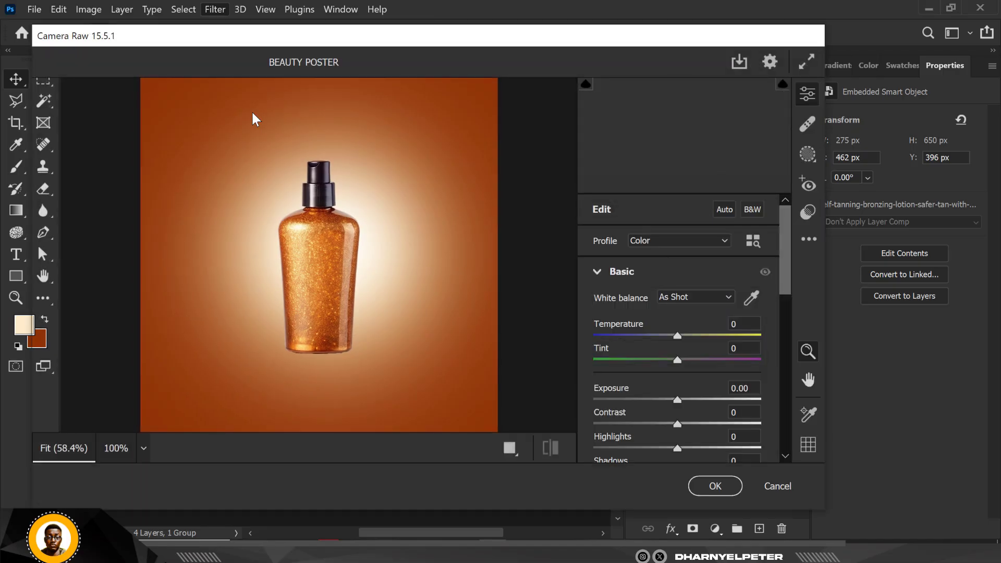
scroll(693, 373, "down", 4)
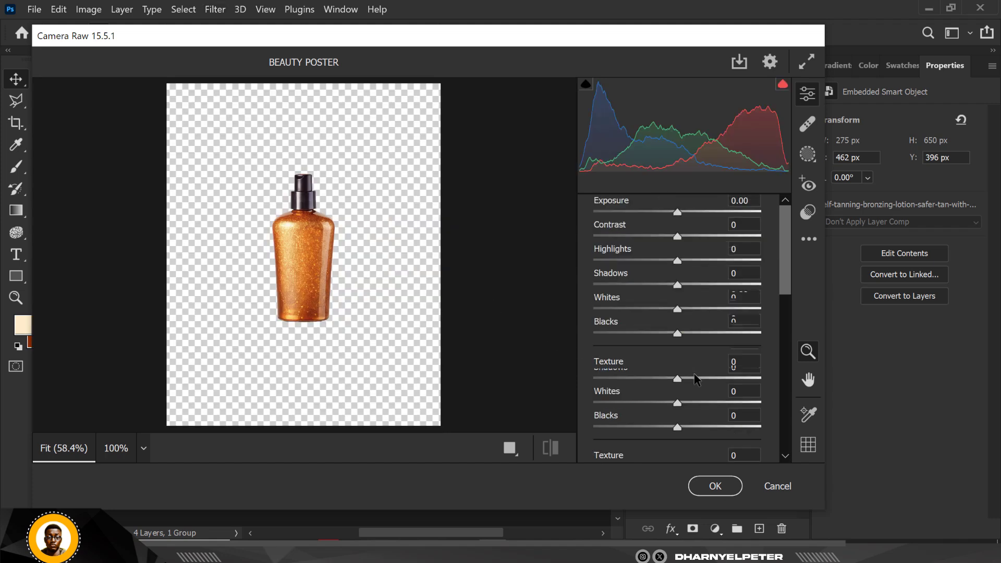
left_click_drag(677, 374, 702, 373)
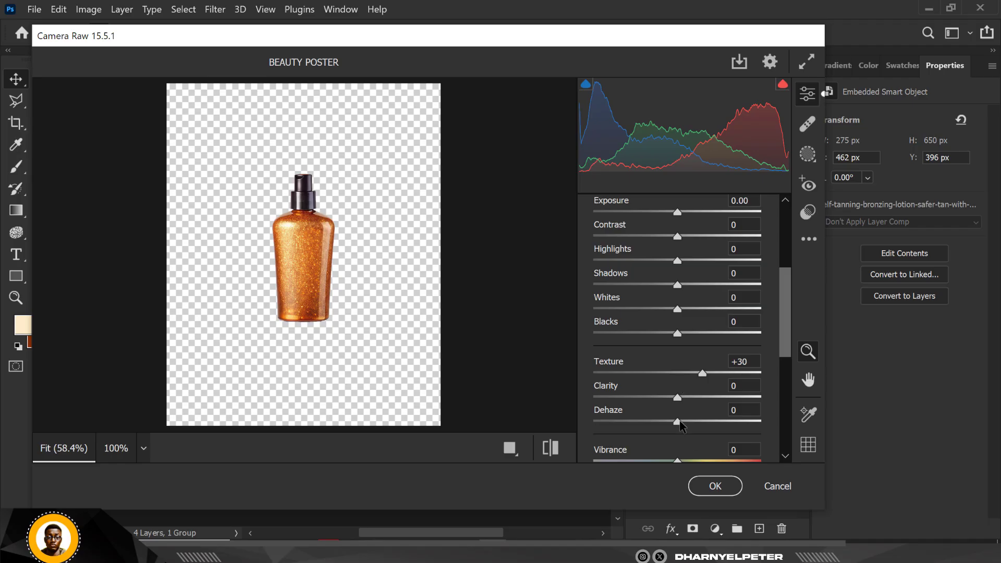
scroll(679, 426, "down", 3)
left_click_drag(677, 328, 652, 336)
scroll(680, 284, "up", 2)
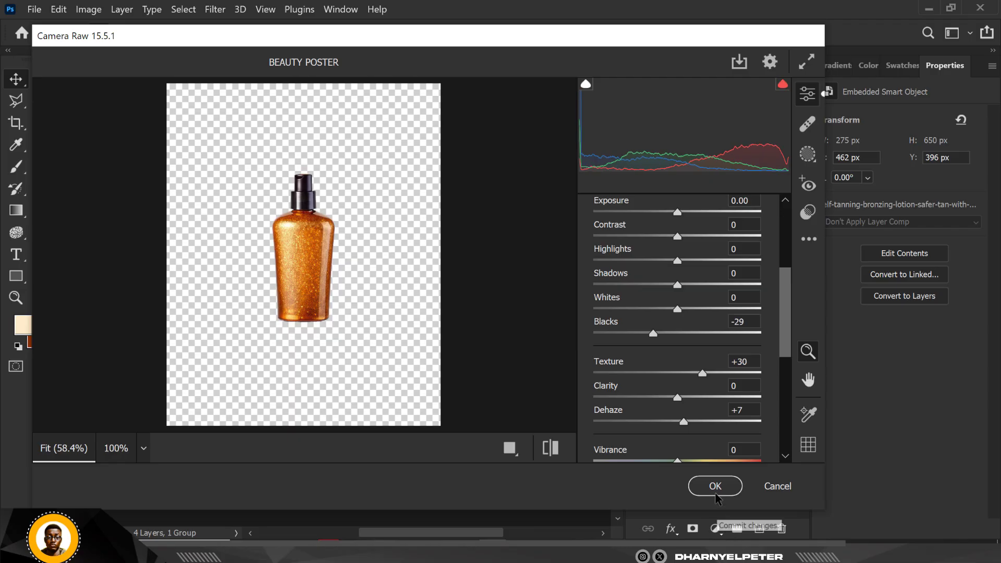
left_click(706, 485)
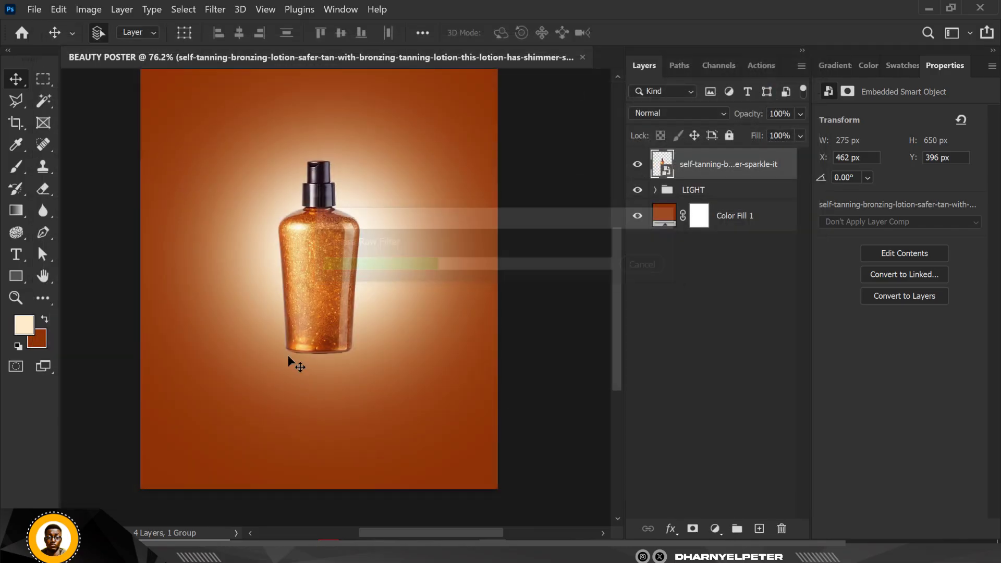
scroll(364, 282, "down", 1)
scroll(310, 302, "up", 2)
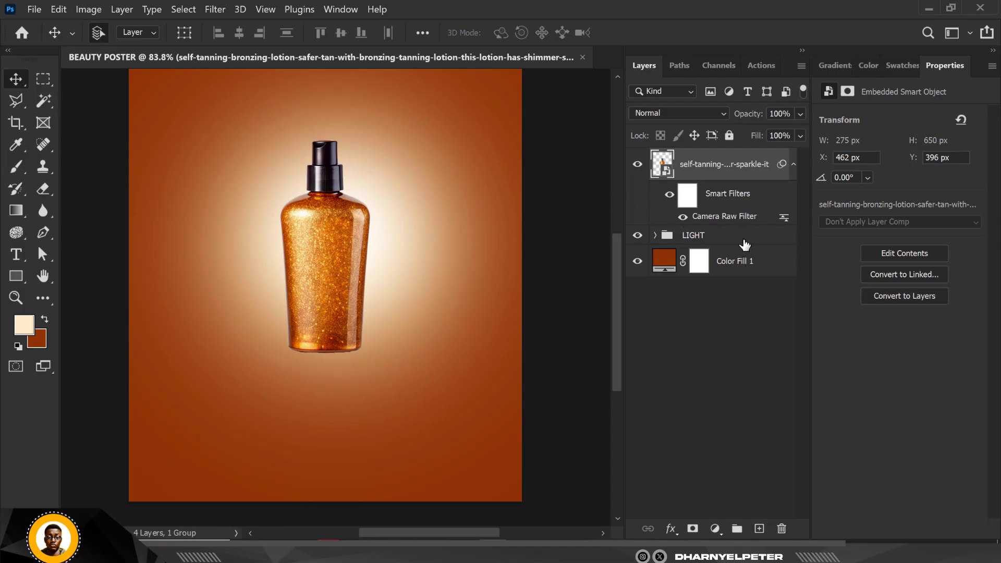
Add a new layer between the bottle and the LIGHT group, and set the Brush tool's foreground colour to a very dark brown.
left_click(734, 236)
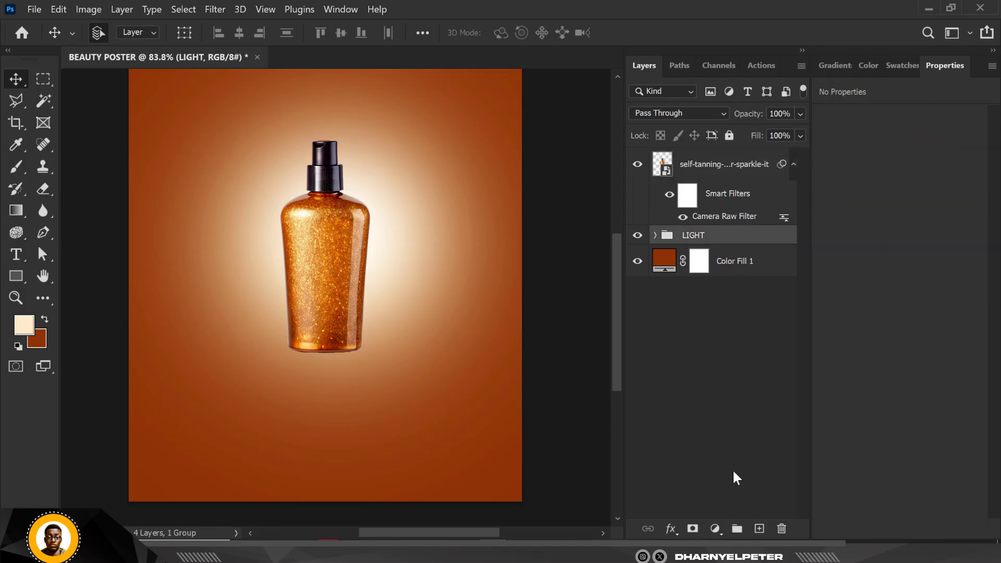
left_click(759, 528)
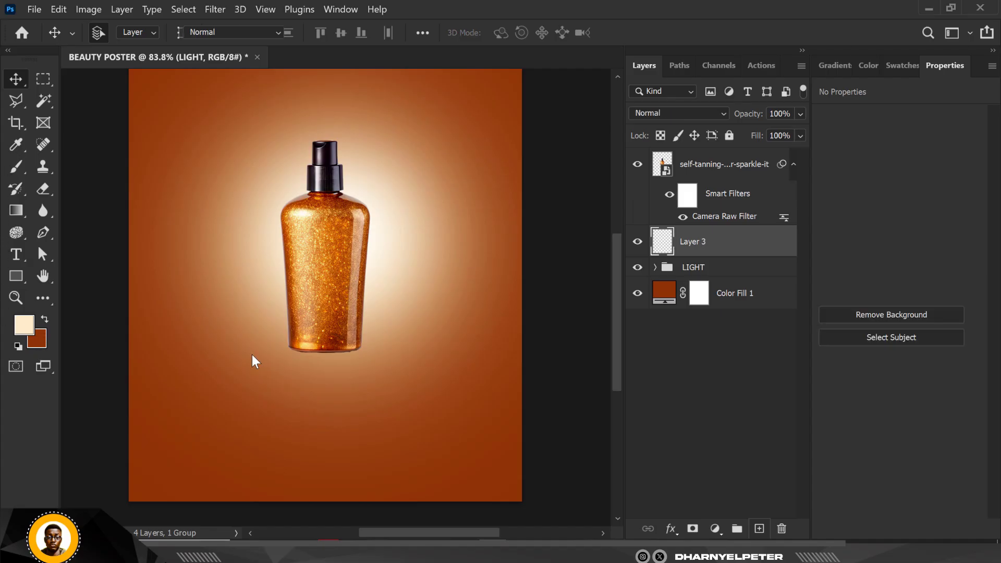
left_click(16, 166)
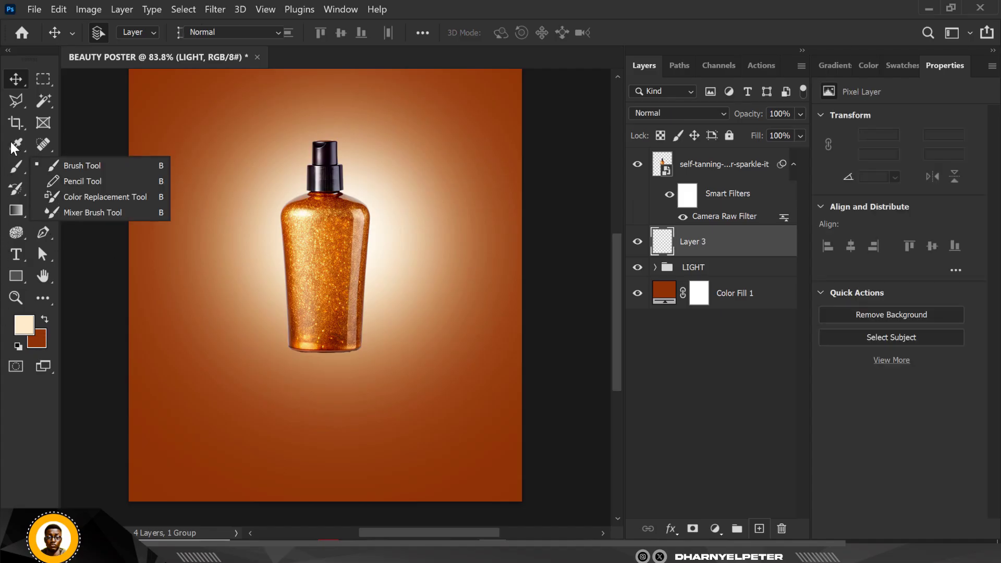
left_click(84, 165)
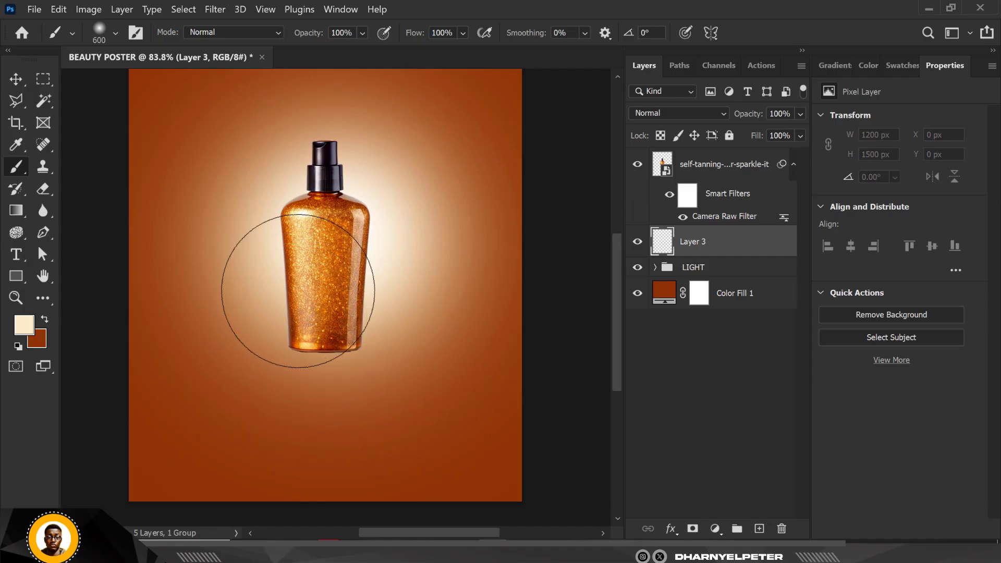
left_click(23, 333)
left_click_drag(732, 284, 749, 290)
left_click(928, 112)
key("b")
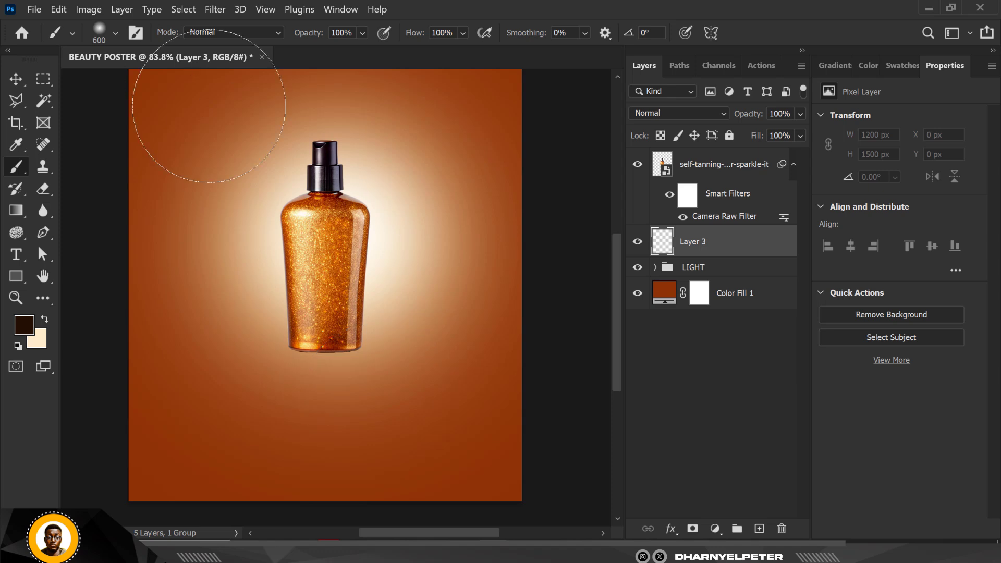
Reduce the soft round brush to 300 px and flatten its tip into a thin horizontal ellipse.
key("bracketleft")
key("bracketleft")
key("bracketleft")
left_click(115, 33)
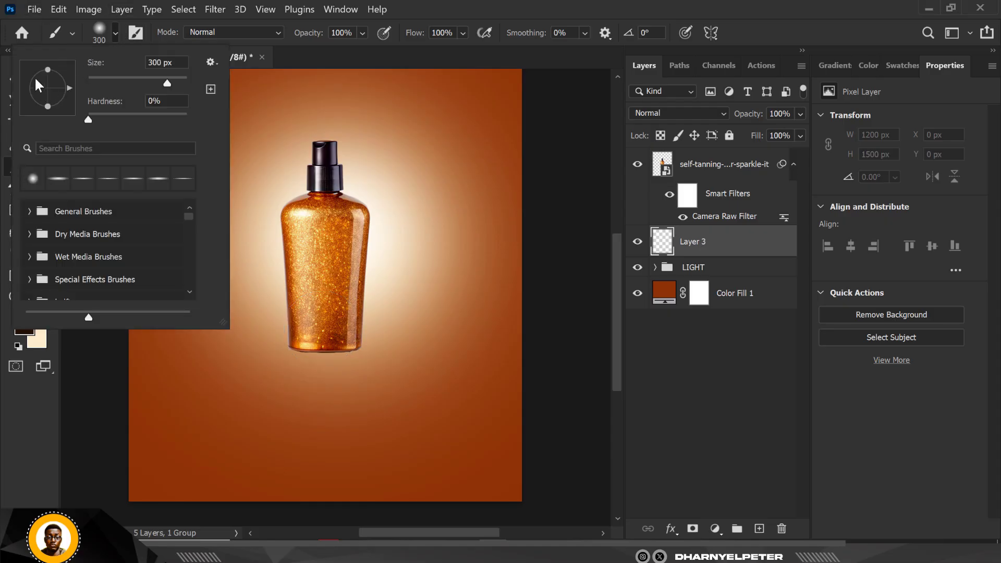
left_click_drag(46, 72, 47, 89)
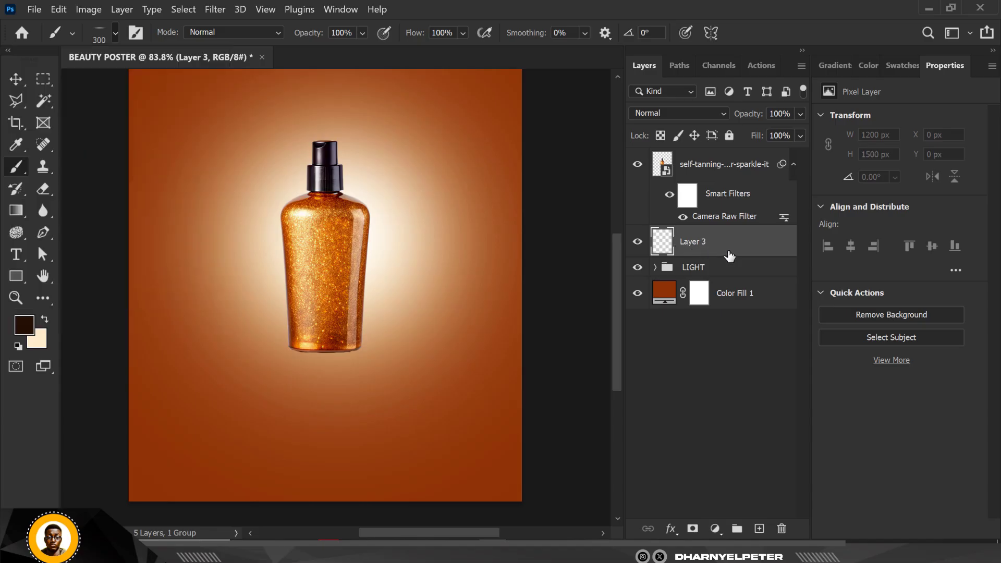
Paint a flat dark shadow about 820 px wide and 57 px high under the bottle's base on Layer 3 with a 500 px brush.
left_click(710, 254)
scroll(348, 360, "up", 4)
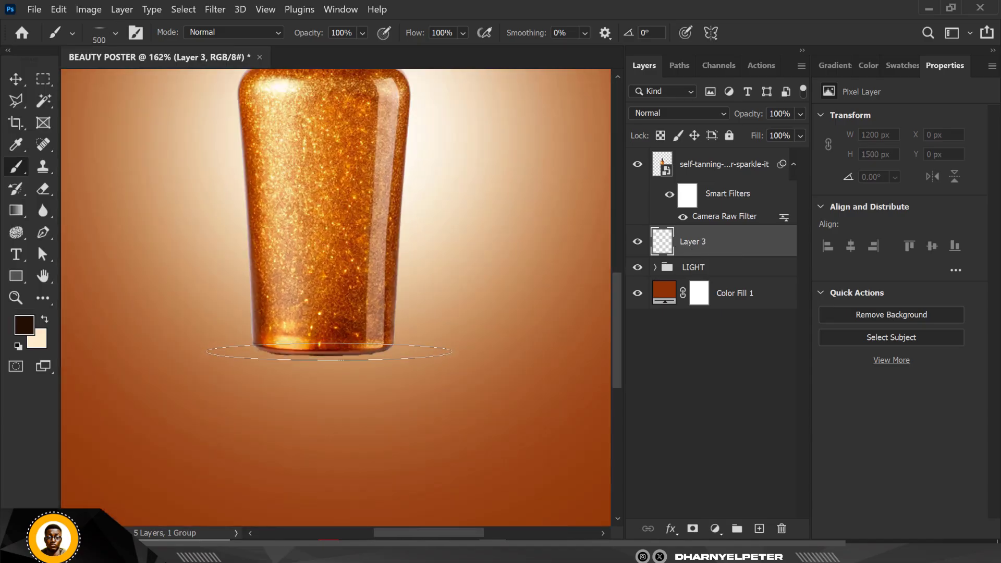
key("bracketright")
key("bracketright")
key("bracketright")
key("bracketright")
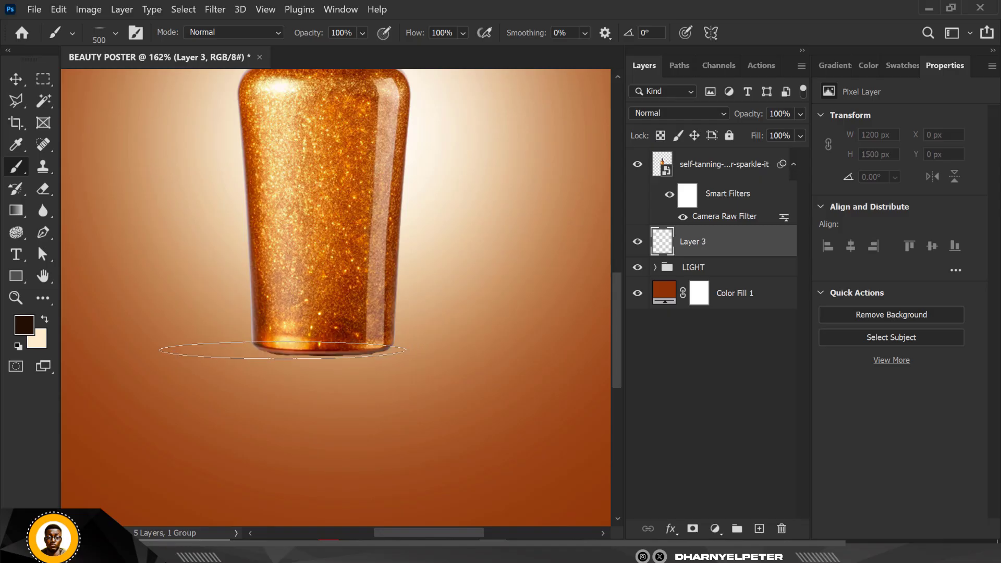
scroll(307, 417, "down", 4)
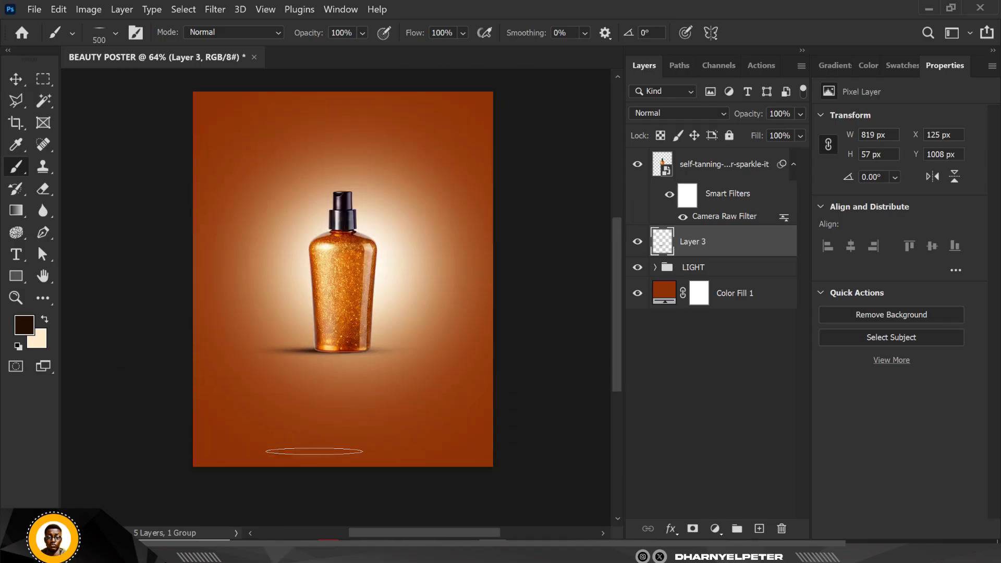
scroll(300, 333, "up", 1)
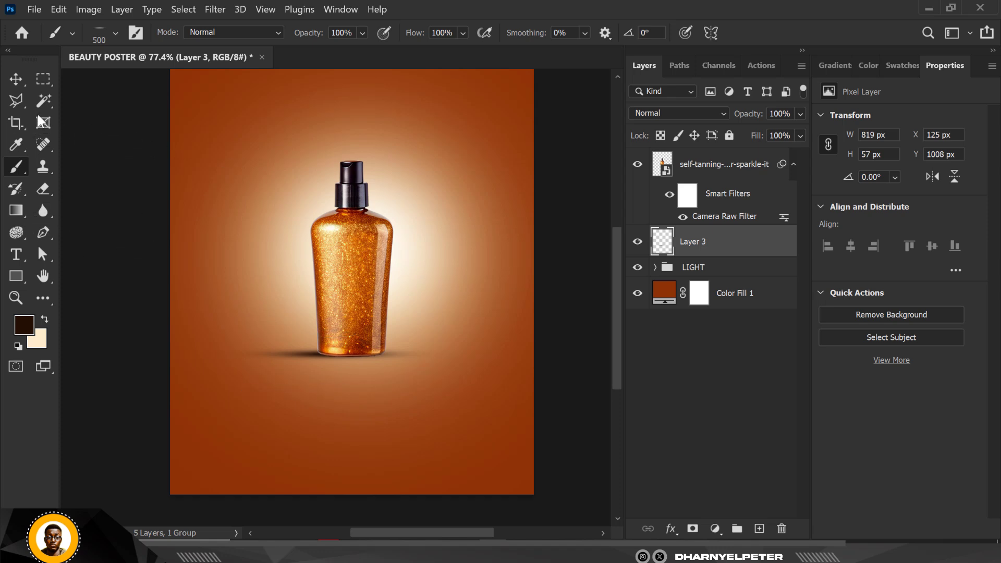
Rotate the bottle 11.24° clockwise and shift it slightly up and left so its lowest corner rests on the shadow.
left_click(19, 80)
scroll(373, 328, "up", 2)
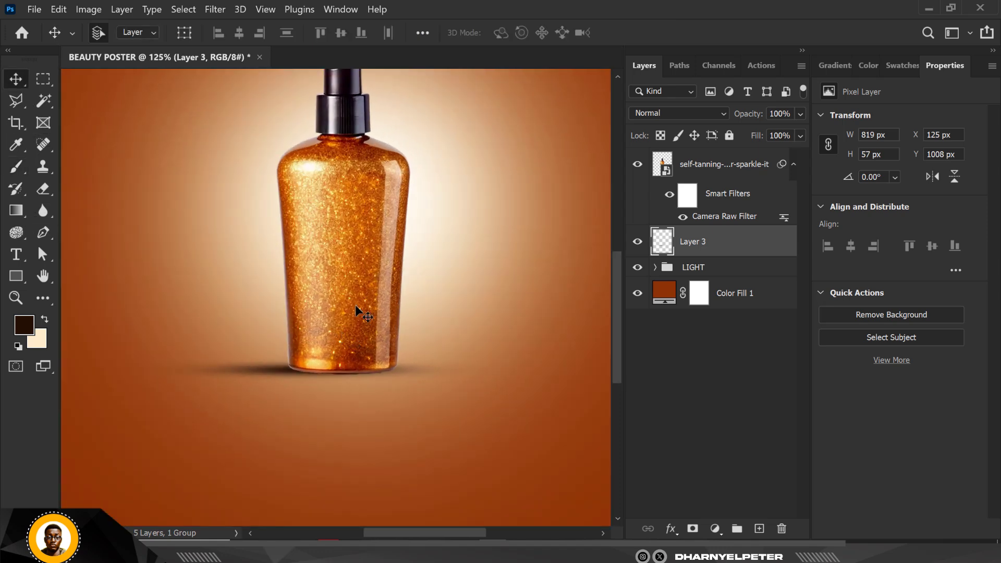
left_click(355, 308)
scroll(355, 311, "down", 2)
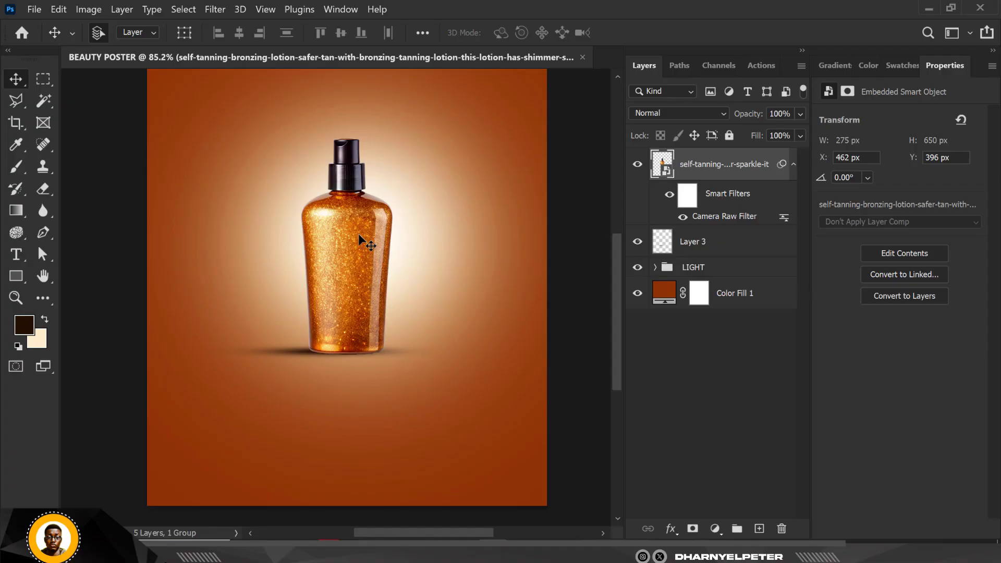
key("ctrl+t")
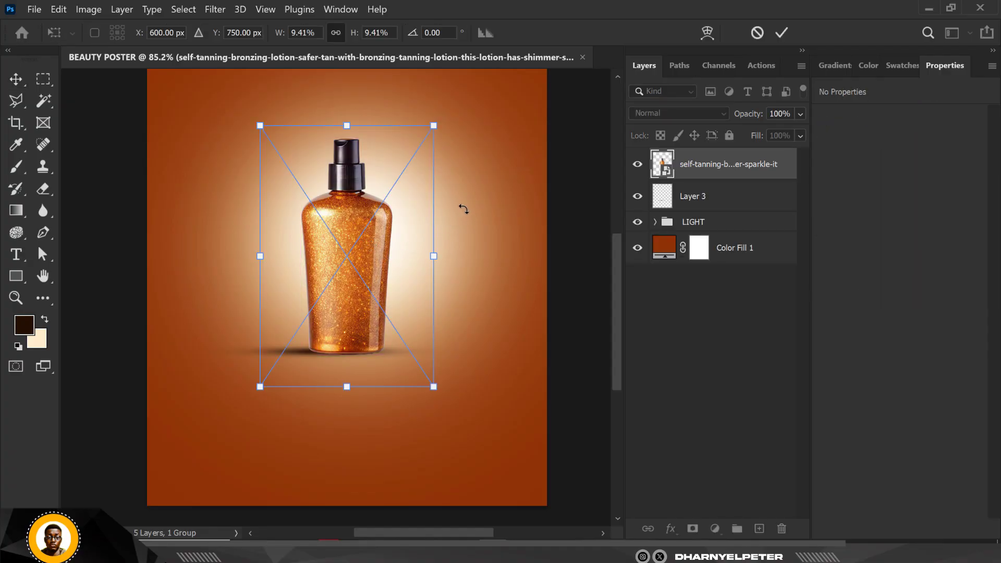
left_click_drag(463, 209, 467, 227)
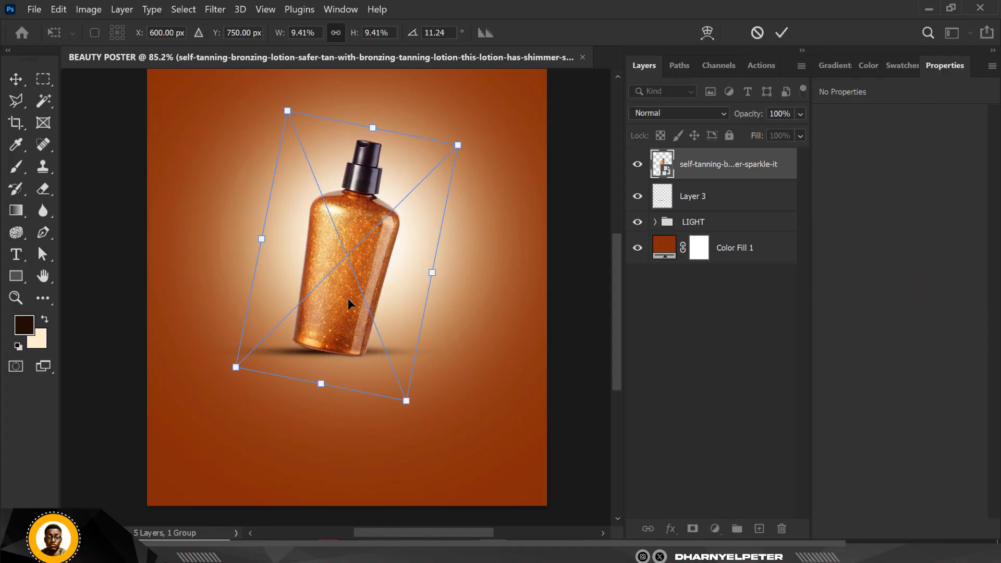
scroll(348, 298, "up", 3)
left_click_drag(340, 310, 333, 315)
key("Return")
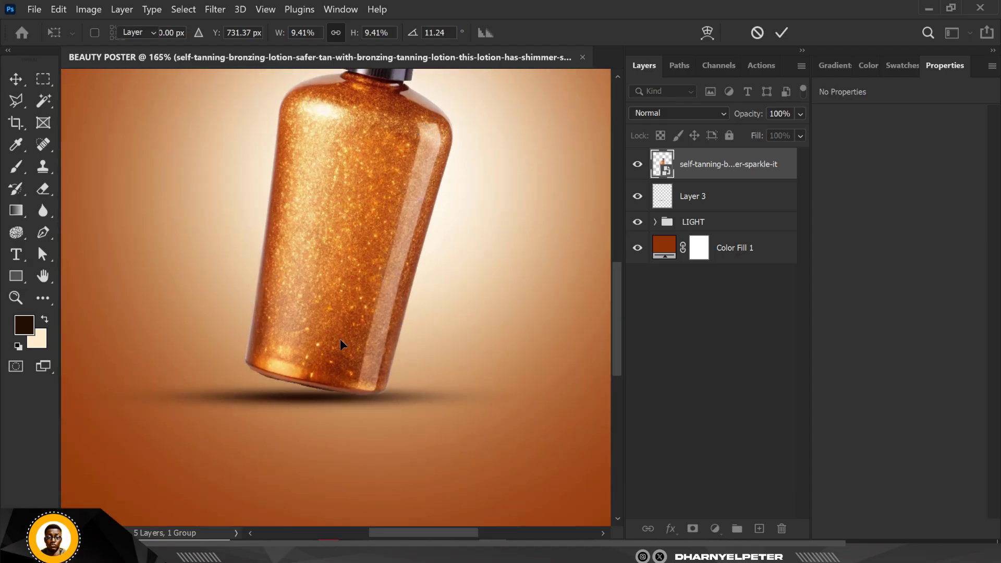
scroll(404, 342, "down", 5)
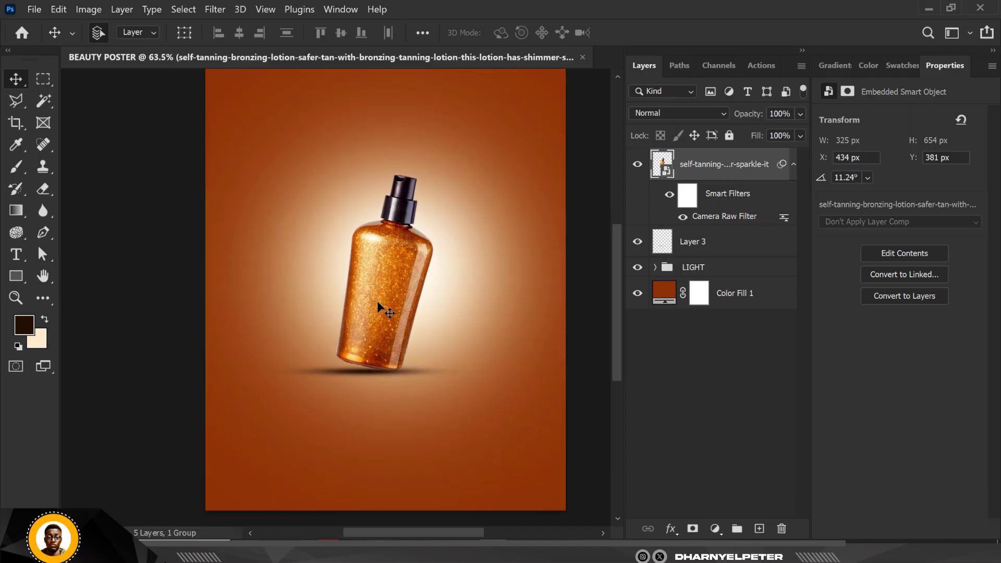
scroll(386, 315, "down", 2)
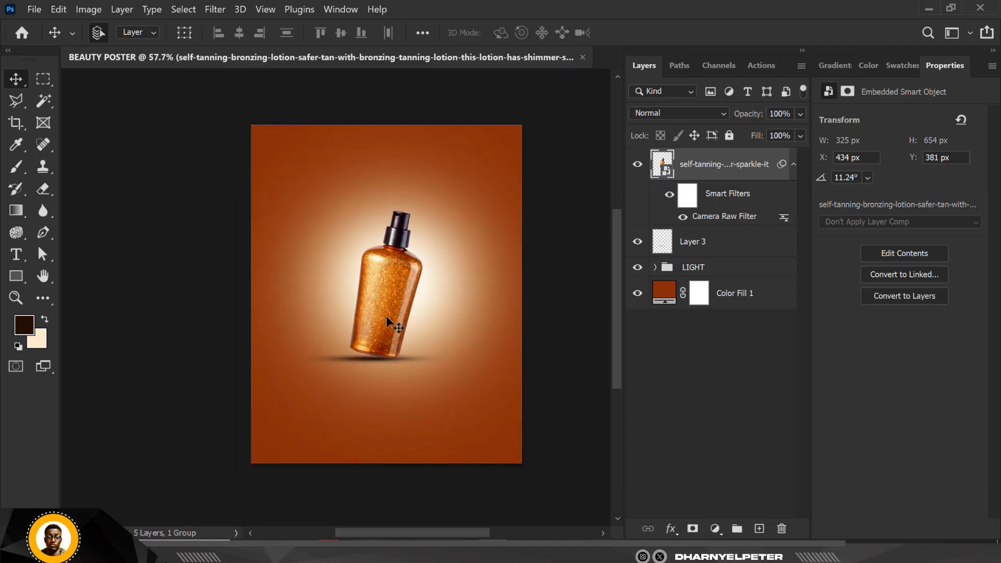
scroll(385, 315, "up", 4)
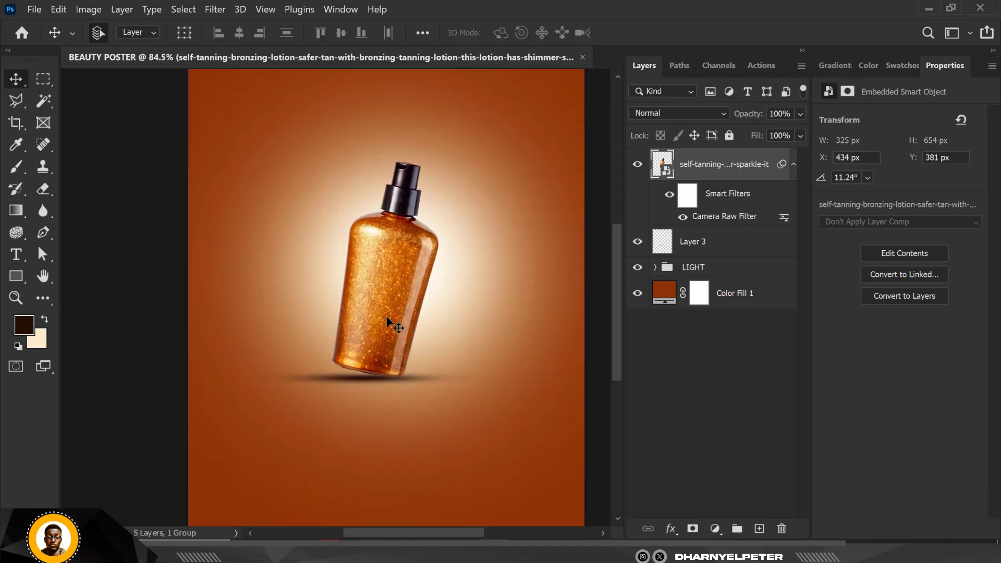
Add a layer mask to Layer 3 and paint black with the 500 px brush to trim both outer ends of the shadow.
left_click(716, 254)
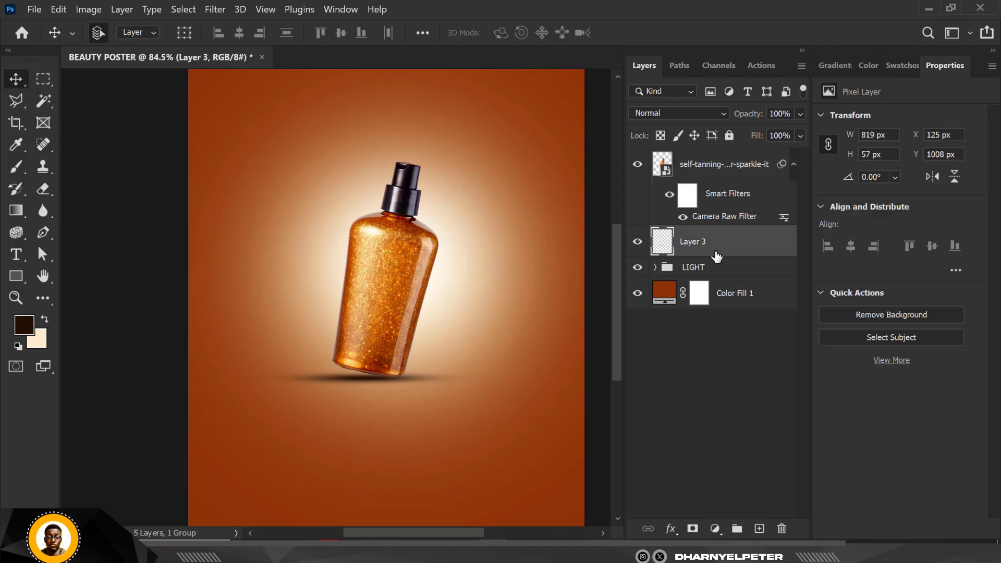
left_click(692, 528)
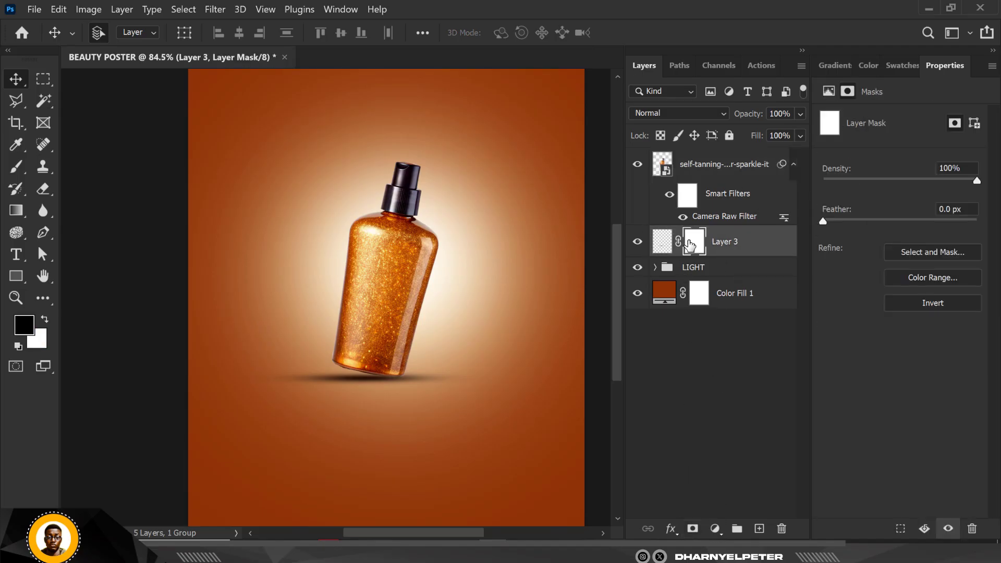
left_click(15, 167)
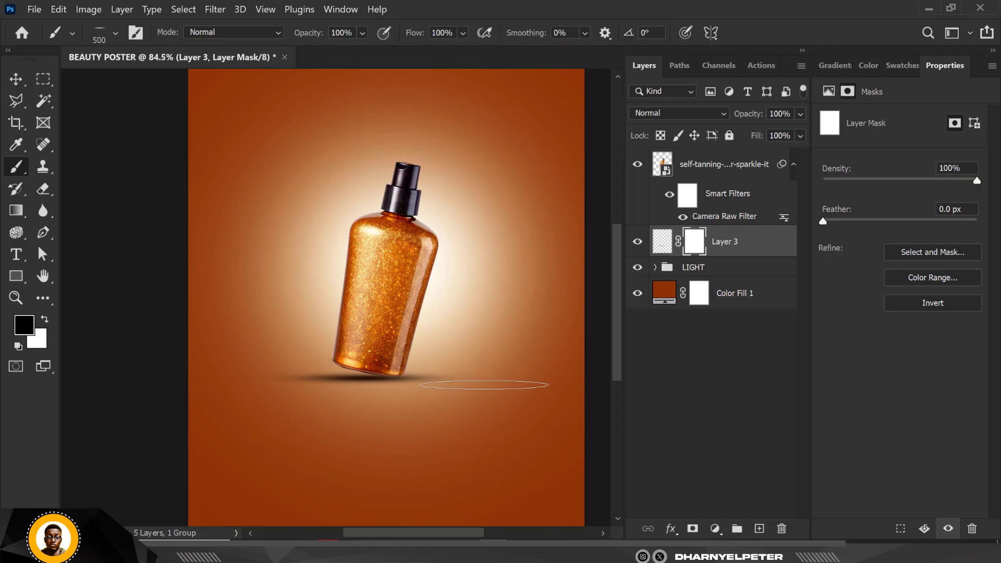
left_click(490, 388)
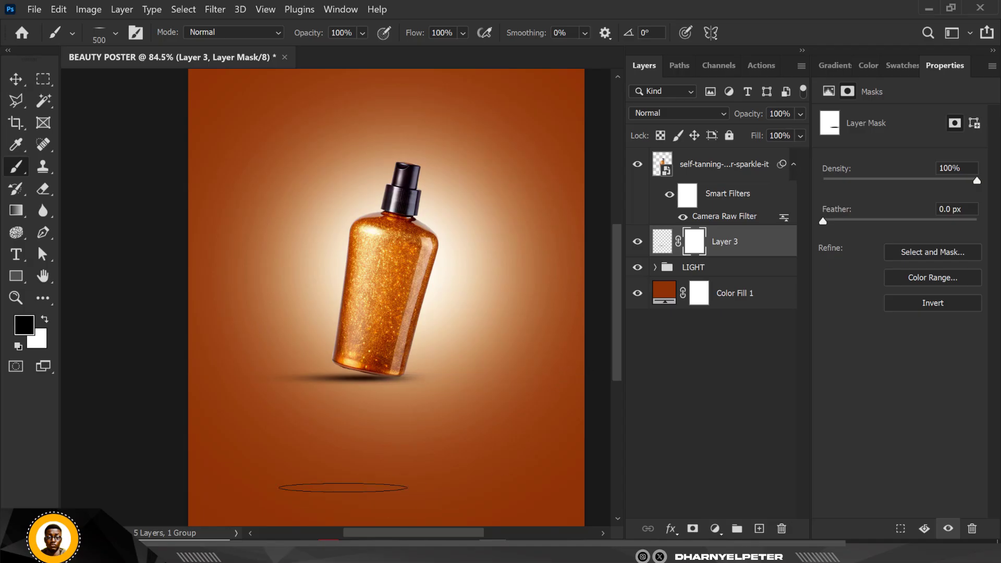
left_click_drag(223, 370, 222, 380)
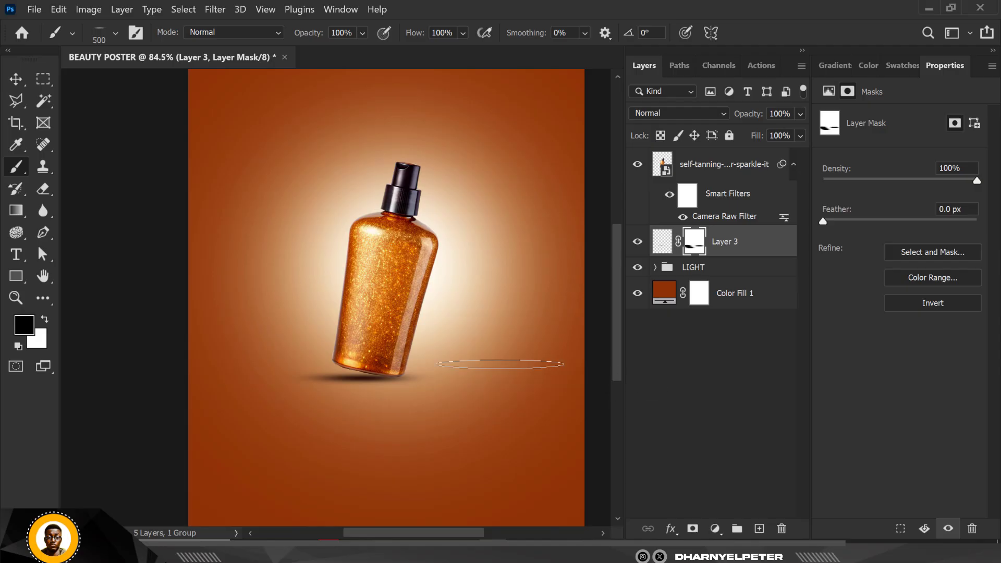
Group the bottle layer with its Layer 3 shadow and name the group BOTTLE 1.
left_click(11, 82)
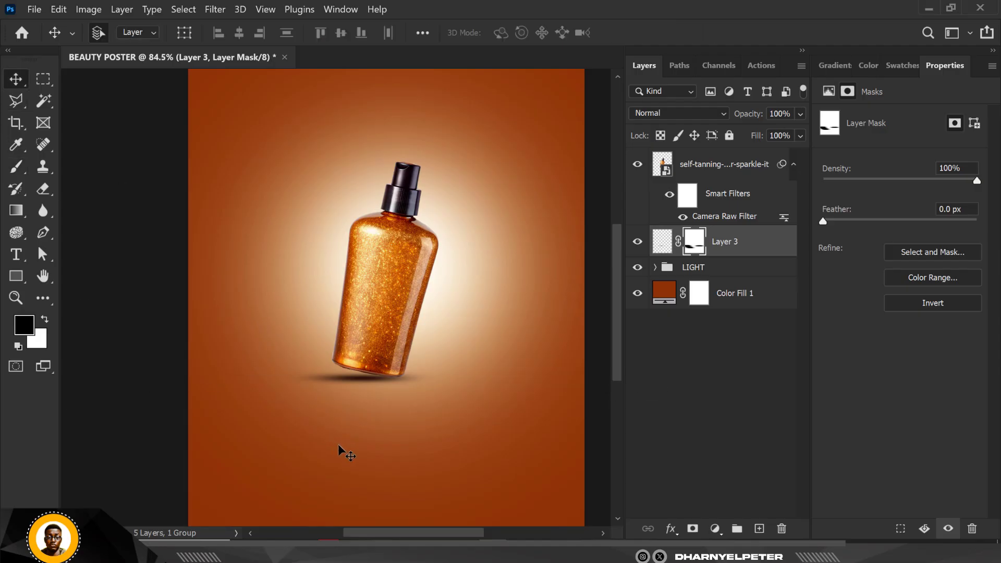
left_click(739, 163, "shift")
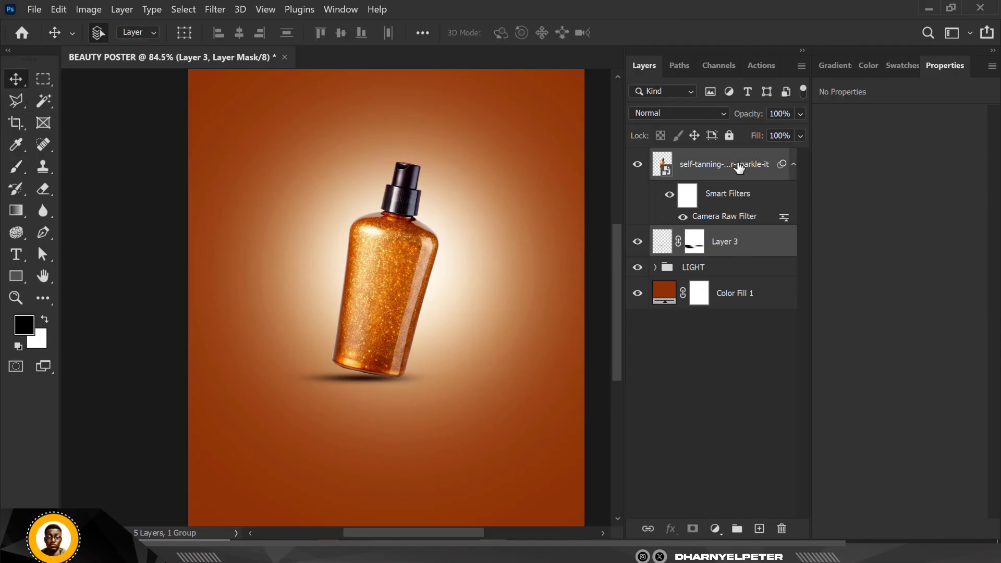
key("ctrl+g")
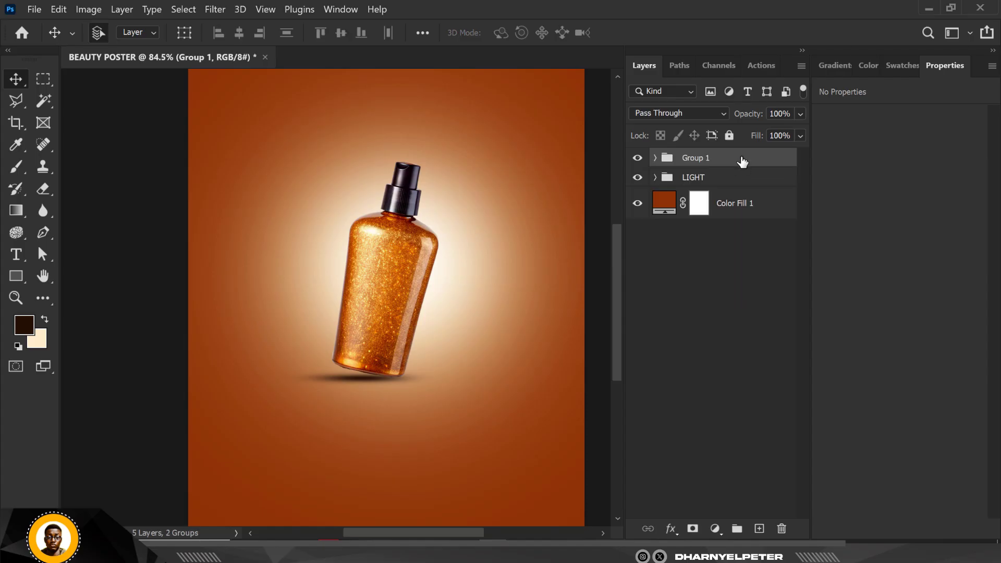
double_click(696, 162)
type("OTTLE")
key("Return")
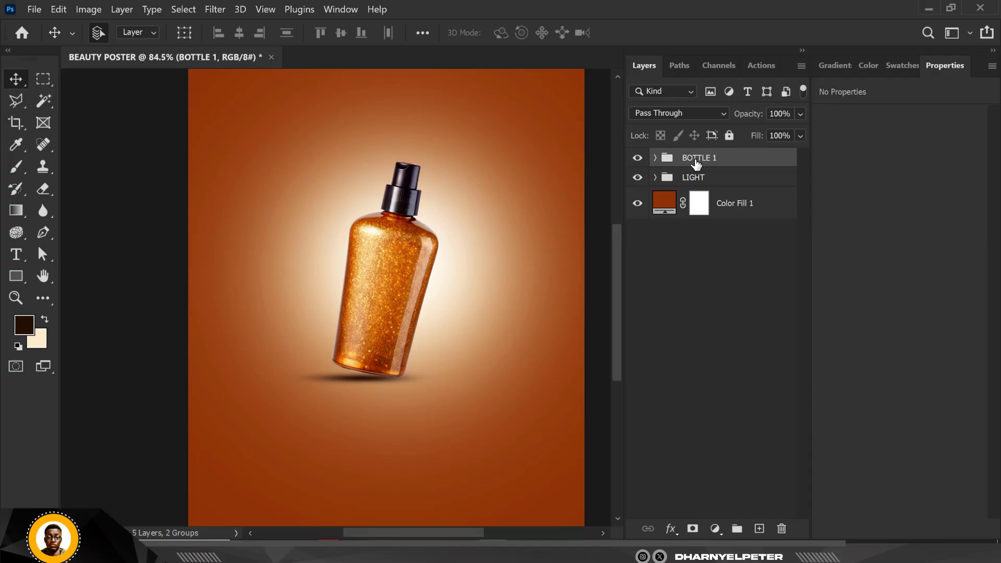
Duplicate the BOTTLE 1 group and rename the copy BOTTLE 2.
key("ctrl+j")
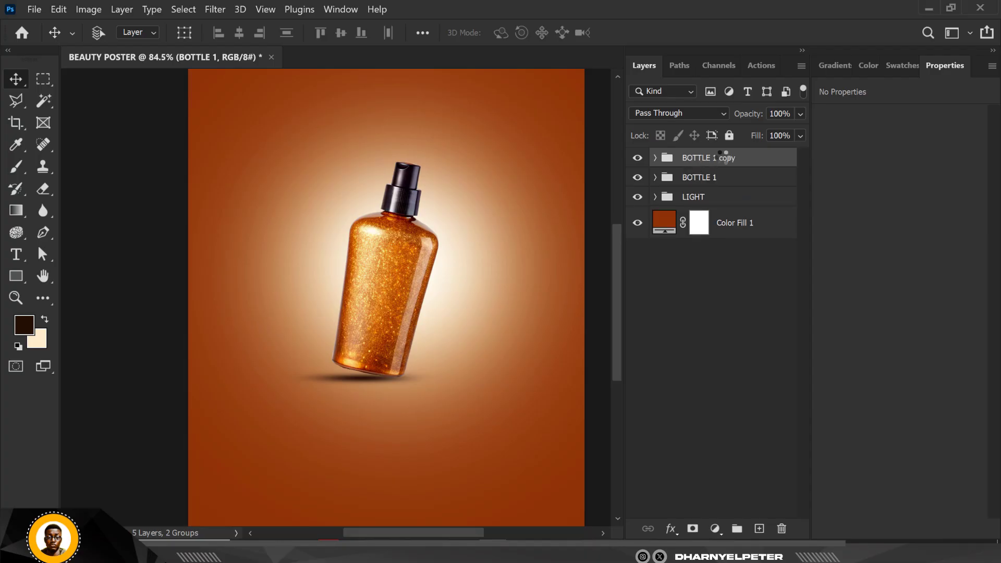
double_click(719, 163)
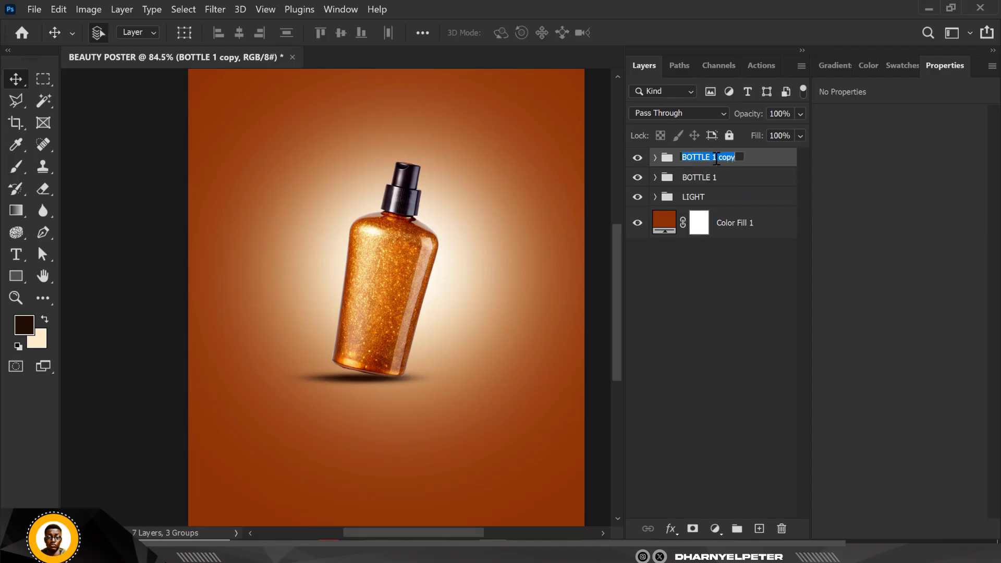
left_click(733, 156)
double_click(726, 157)
type("2")
key("Return")
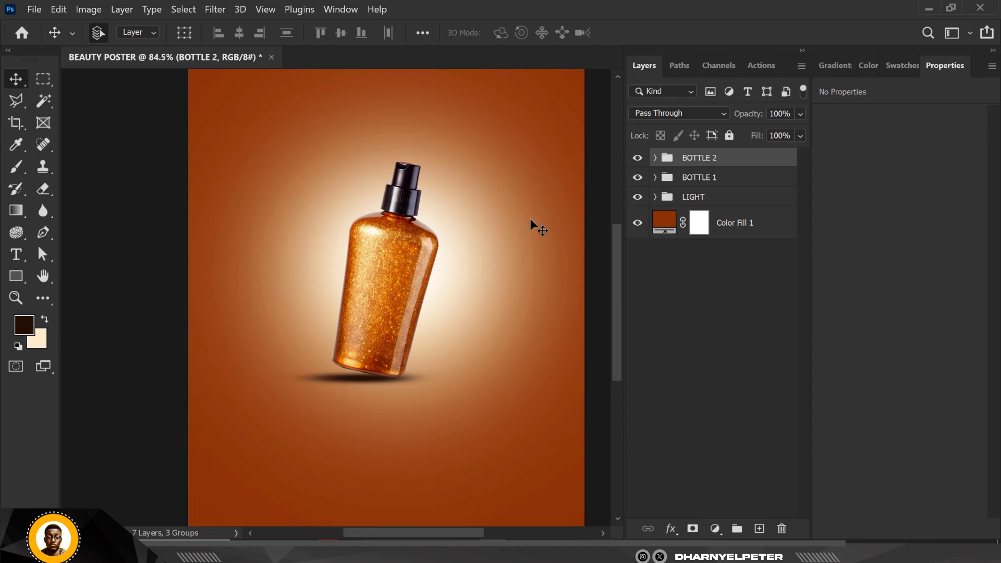
Flip the BOTTLE 2 group horizontally, scale it to 81.12% and centre it at X 457.19 px, Y 750 px.
key("ctrl+t")
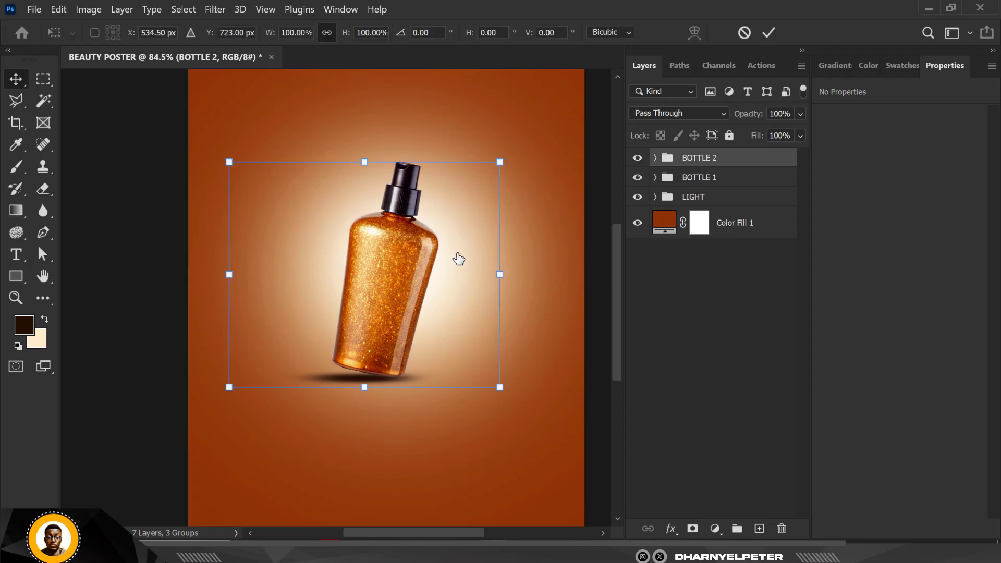
right_click(414, 267)
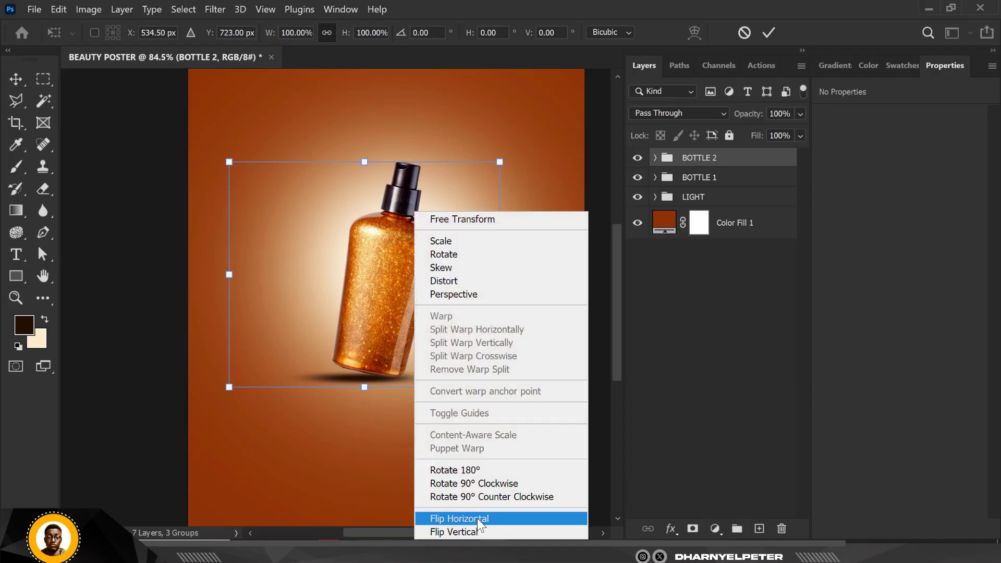
left_click(477, 518)
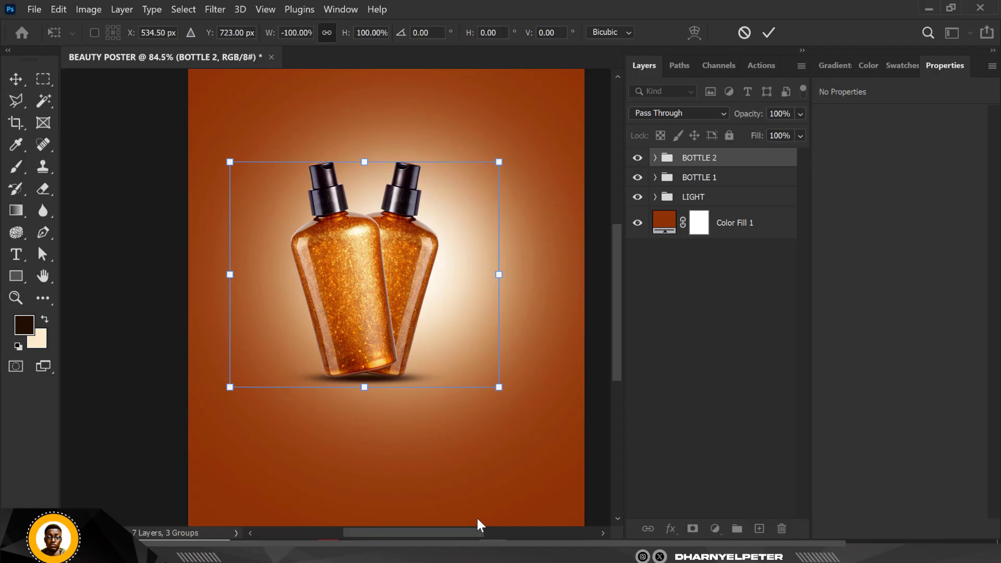
left_click_drag(498, 161, 471, 182)
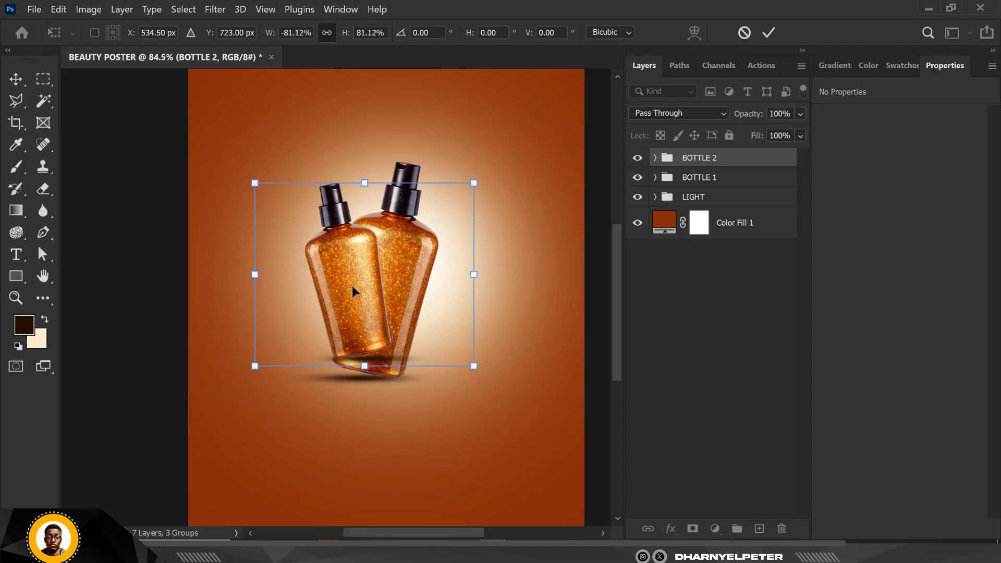
left_click_drag(349, 287, 332, 296)
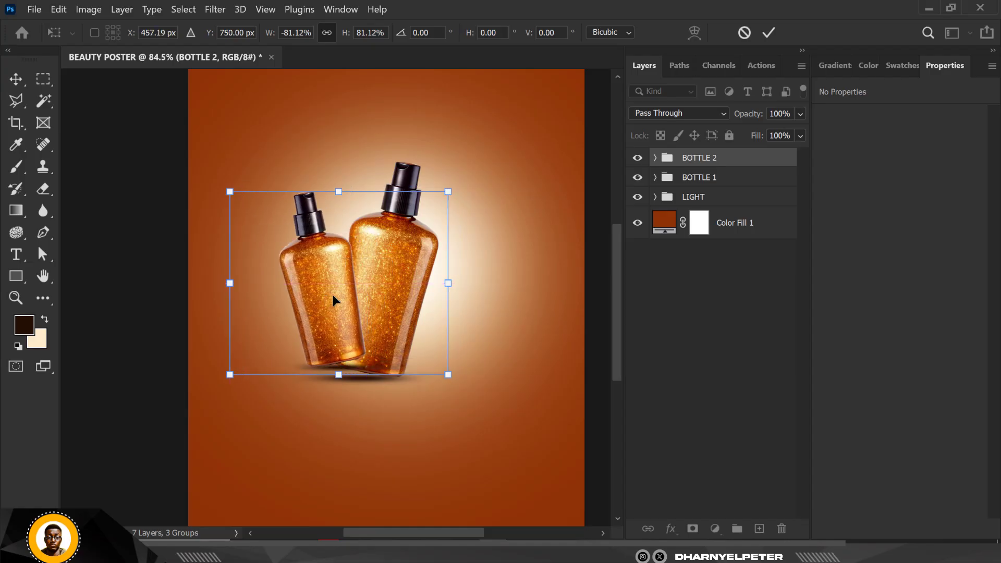
key("Return")
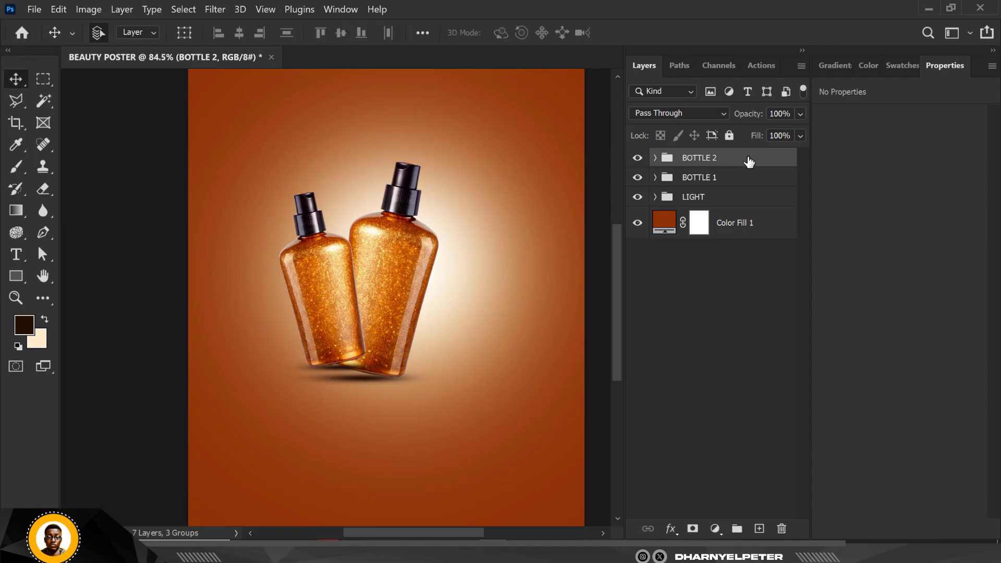
Move the BOTTLE 2 group below BOTTLE 1 in the layer order so the smaller bottle sits behind.
left_click_drag(749, 162, 743, 192)
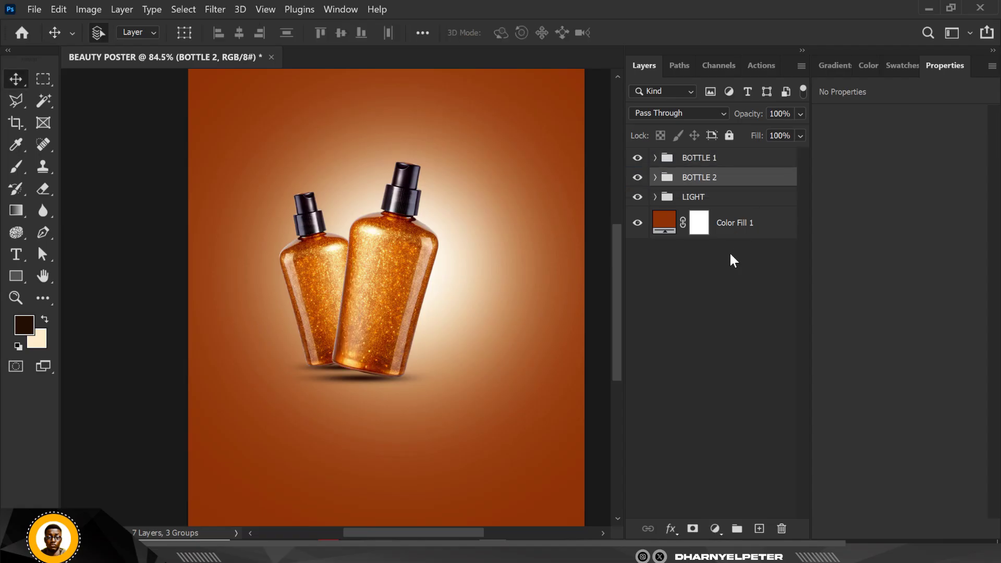
scroll(475, 283, "down", 2)
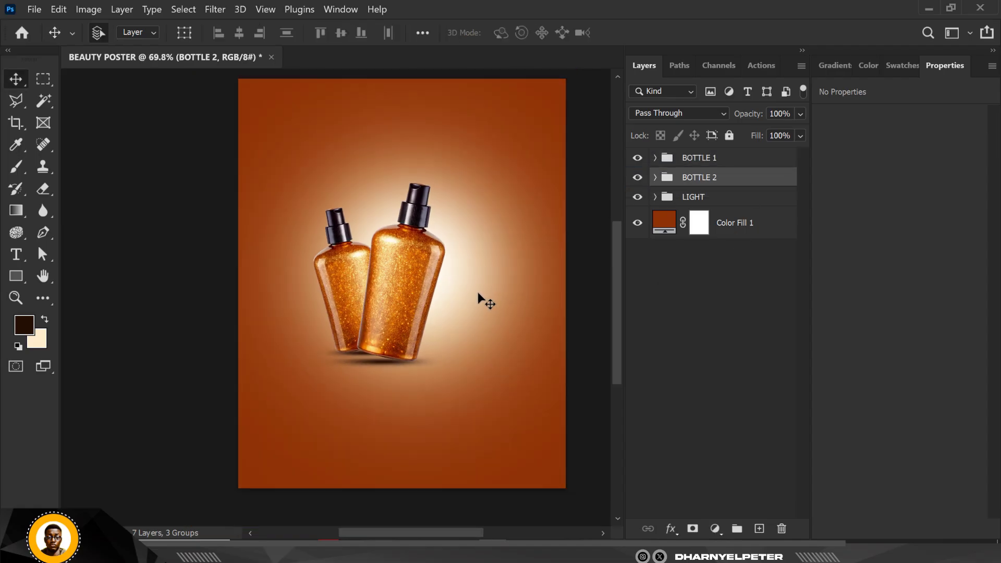
scroll(477, 291, "up", 1)
Nudge the BOTTLE 1 group about 80 px to the right, leaving a narrow gap between the two bottles.
left_click(717, 162)
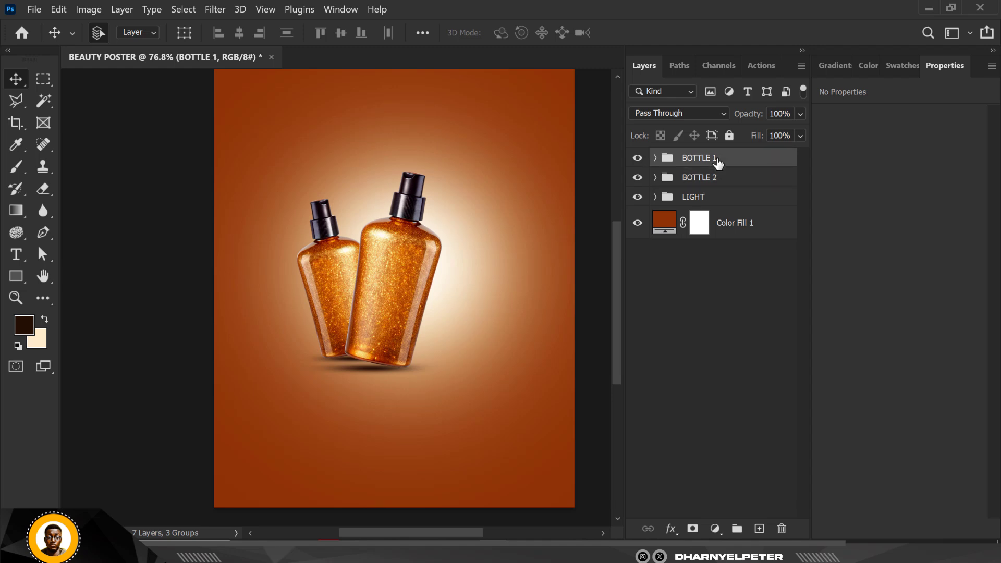
key("shift+Right")
key("shift+Right")
key("shift+Right")
key("shift+Right")
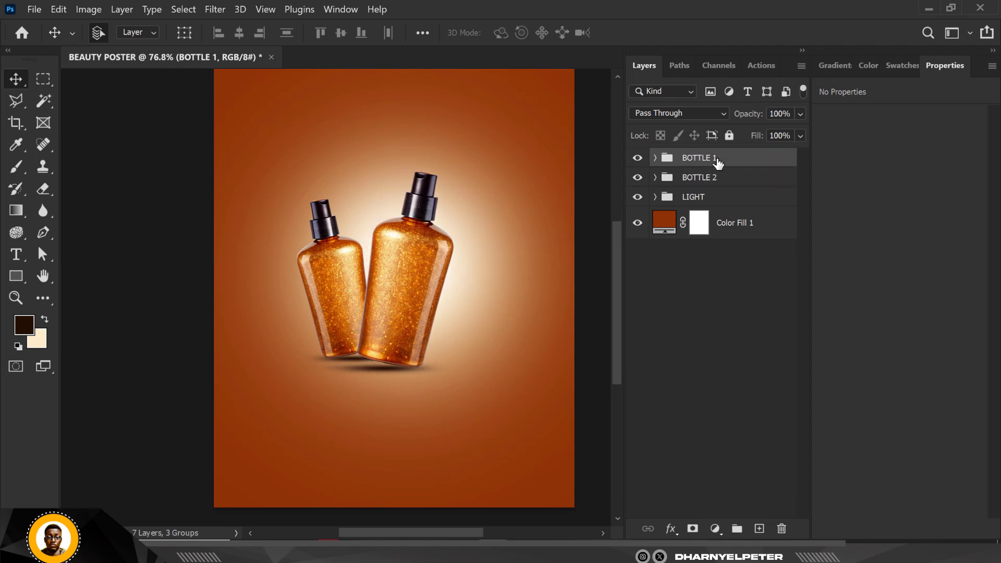
key("shift+Right")
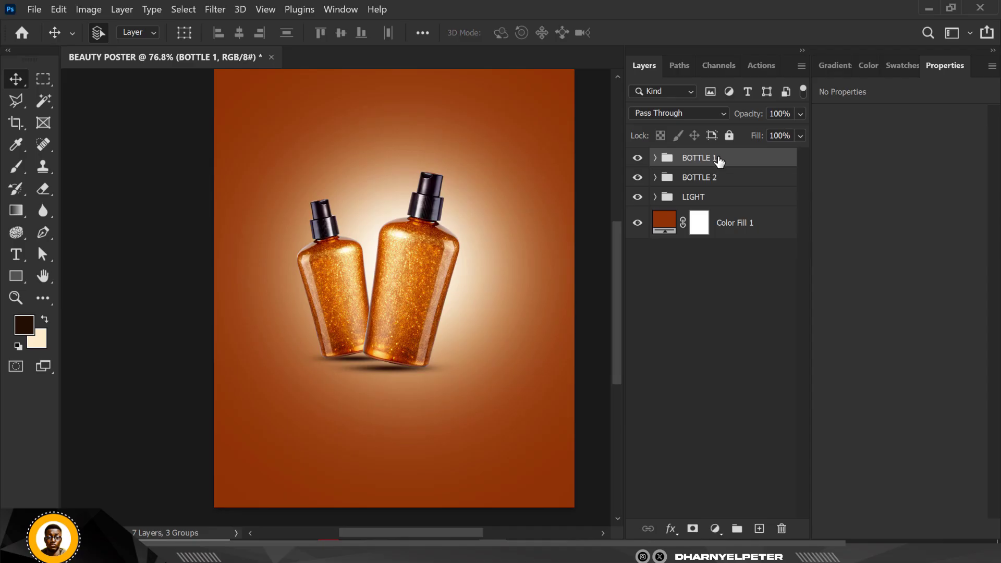
key("shift+Right")
key("shift+Right")
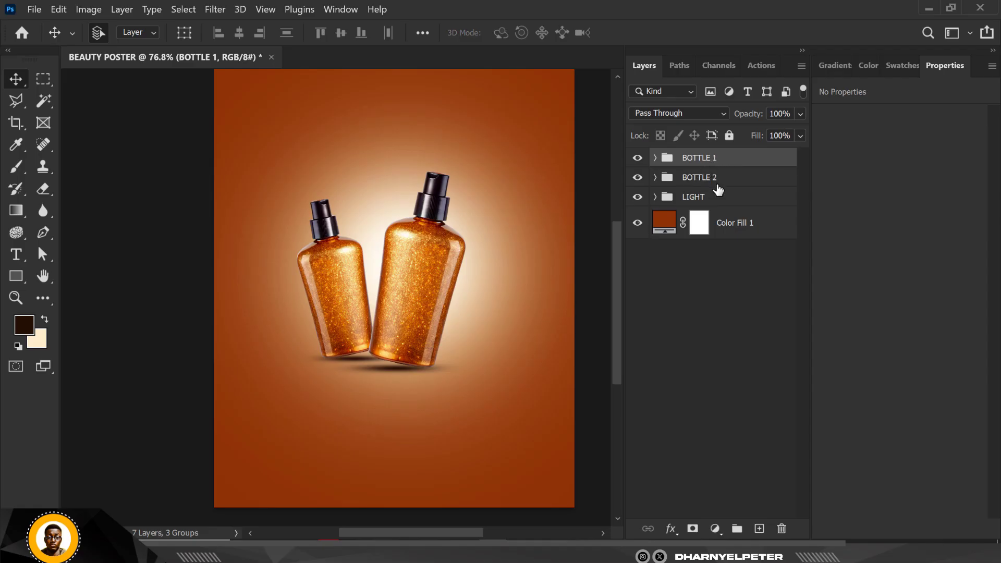
Move the BOTTLE 1 and BOTTLE 2 groups together 40 px to the right.
left_click(714, 179)
left_click(725, 159, "shift")
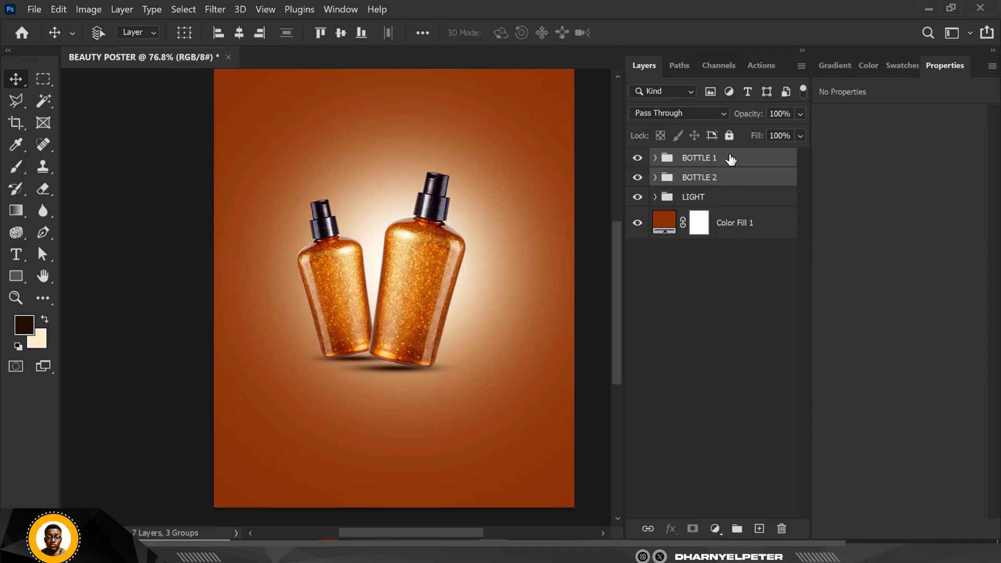
key("ctrl+t")
key("shift+Right")
key("shift+Right")
key("shift+Right")
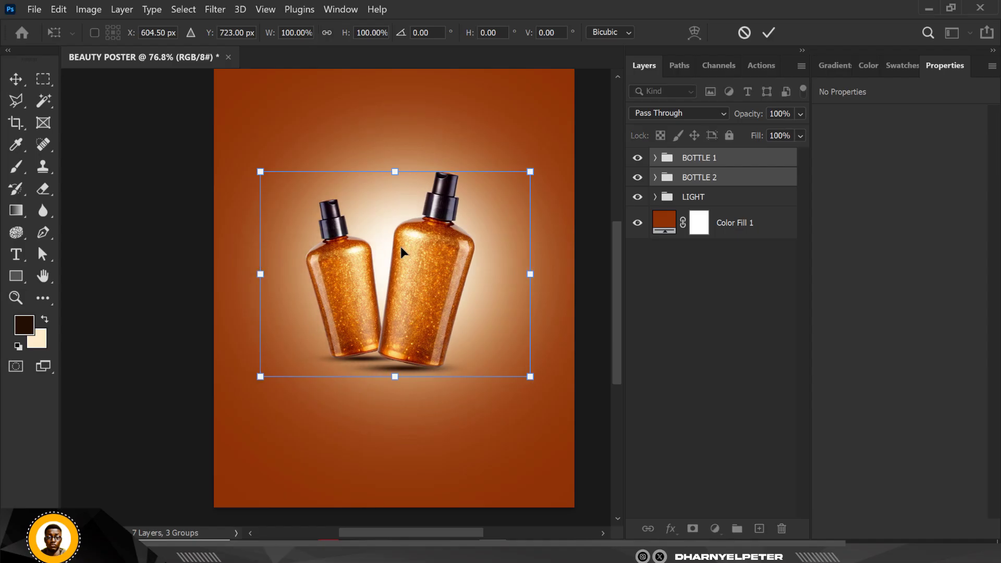
key("shift+Right")
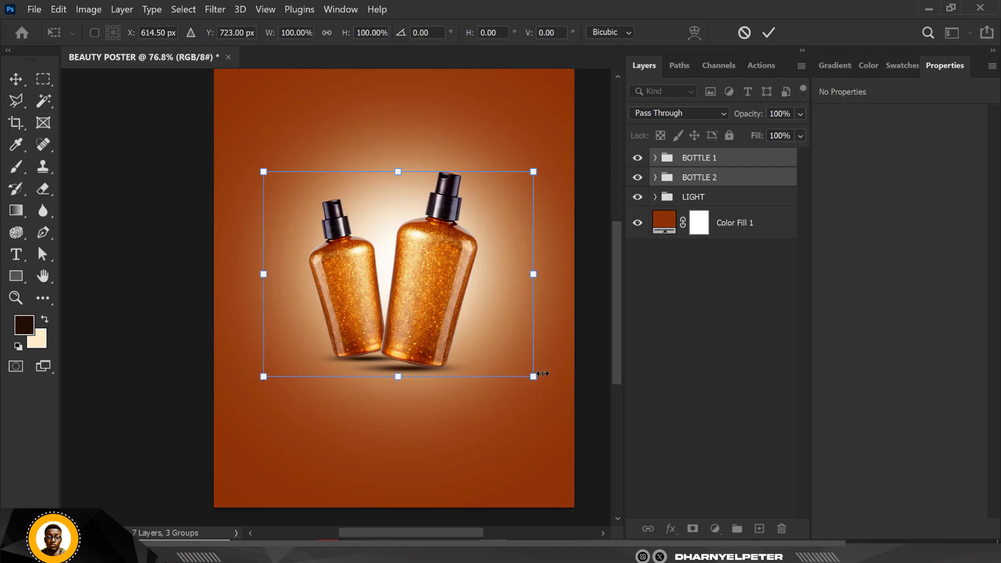
Scale both bottle groups together to 107.45% and move them down to X 614 px, Y 802.50 px.
left_click_drag(533, 376, 542, 385)
left_click_drag(543, 389, 543, 390)
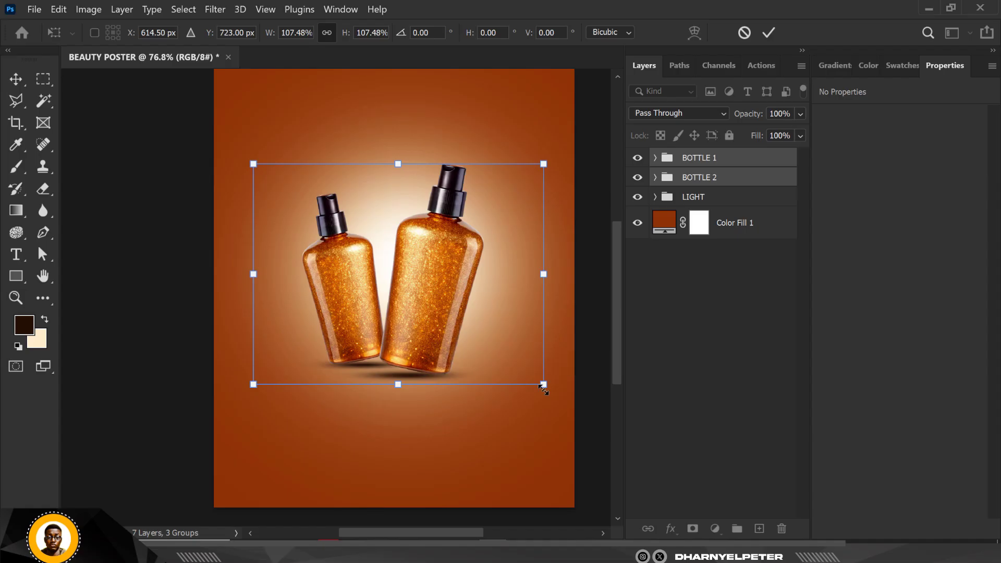
left_click_drag(435, 303, 438, 325)
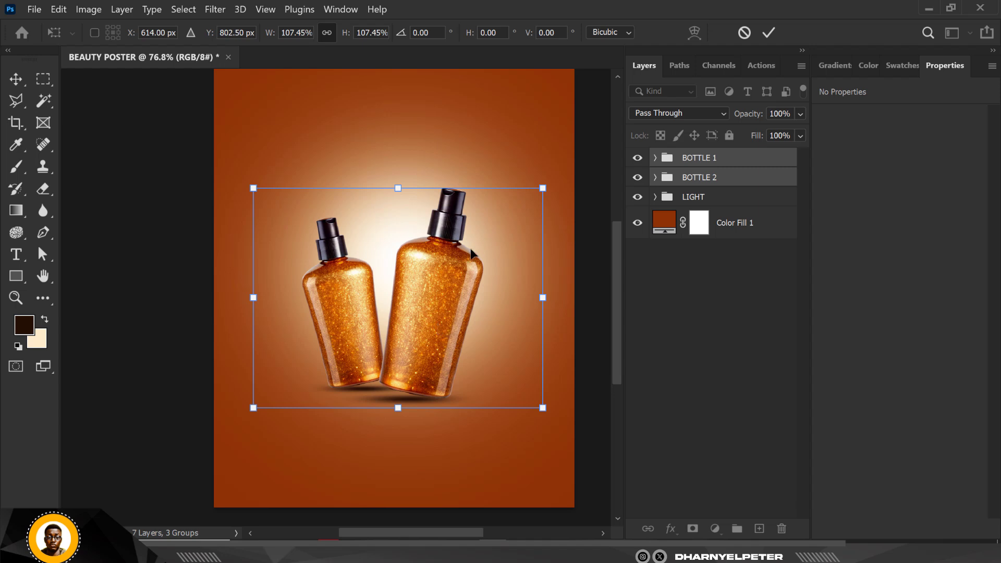
key("Return")
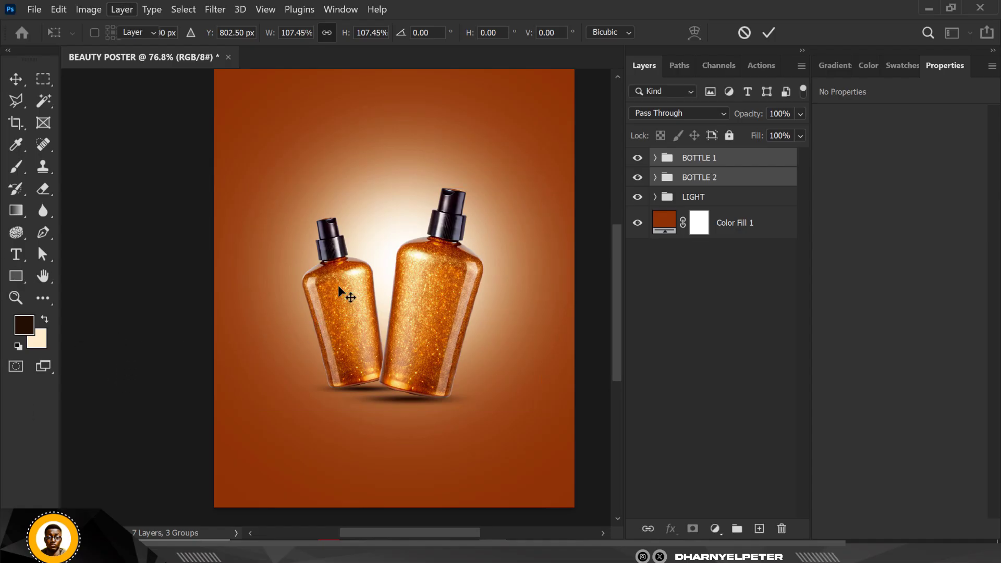
scroll(367, 321, "up", 2)
scroll(369, 314, "down", 3)
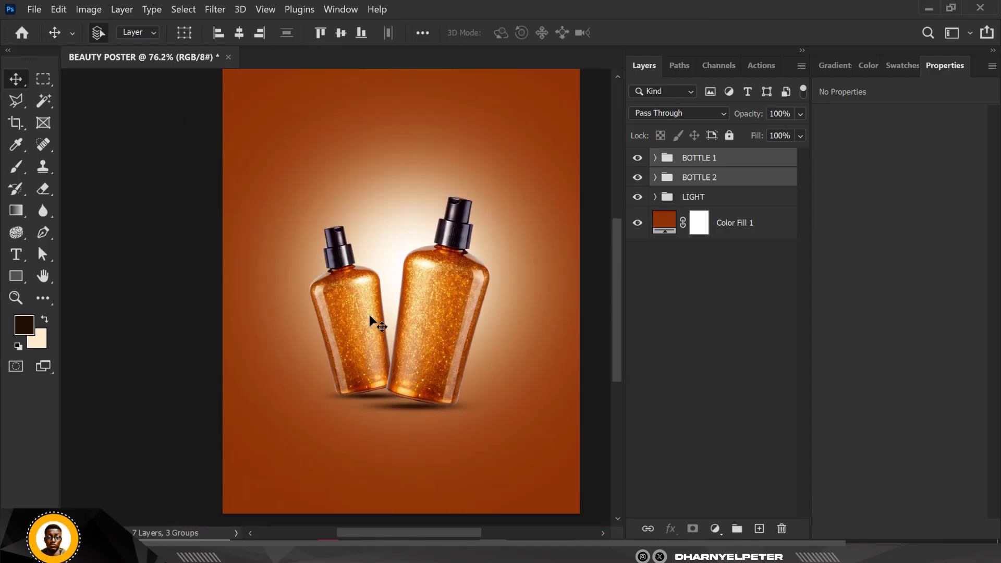
scroll(370, 292, "up", 1)
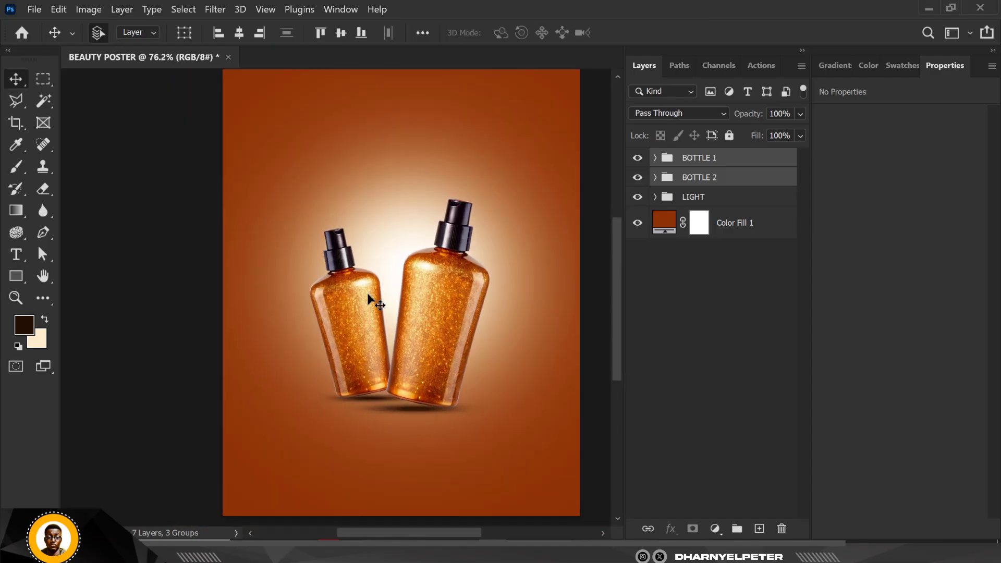
scroll(304, 280, "down", 1)
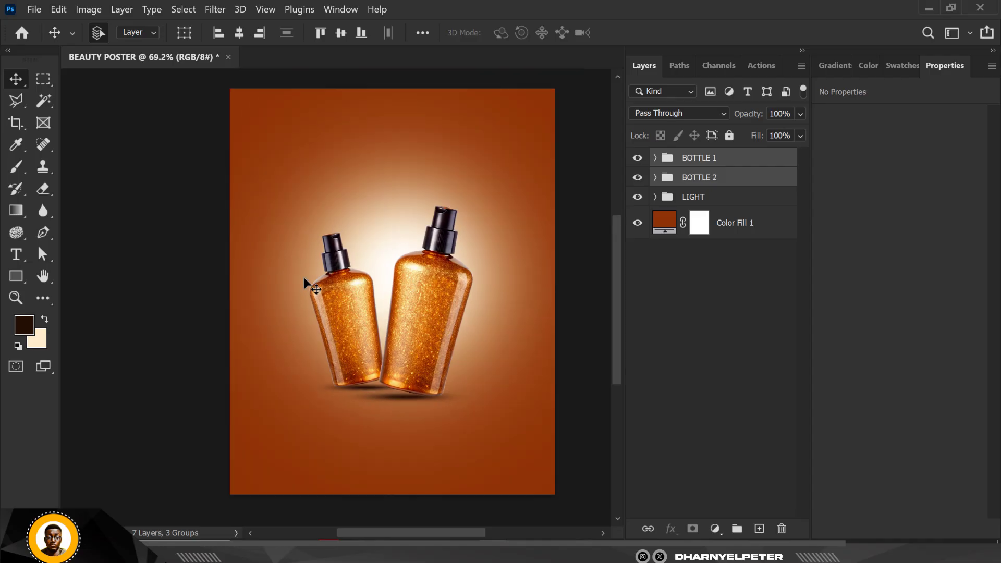
scroll(304, 280, "up", 1)
scroll(304, 279, "down", 1)
Add a new empty layer and set the background colour to a slightly darker shade of the brown sampled from the poster's edge.
left_click(759, 528)
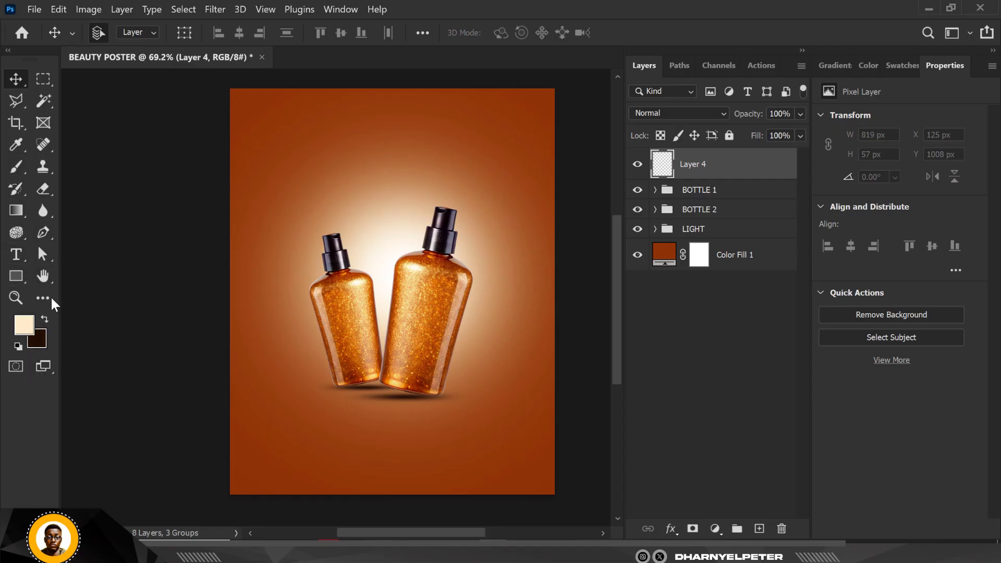
left_click(38, 337)
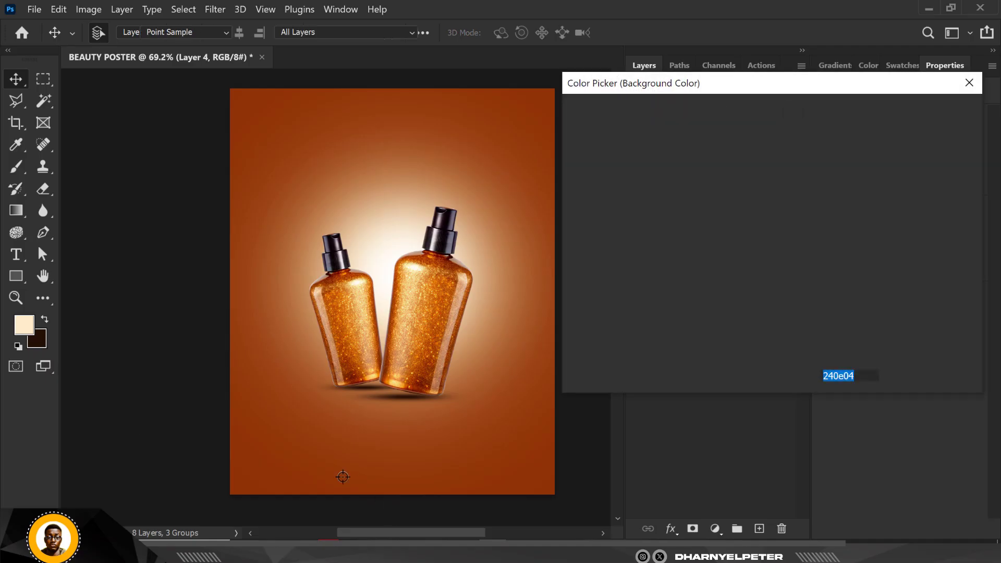
left_click(241, 479)
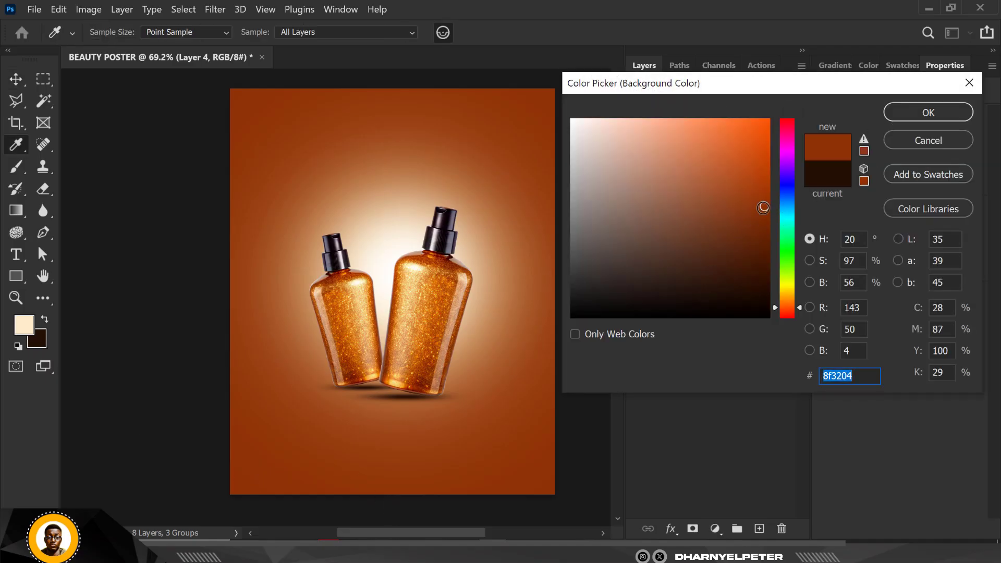
left_click(759, 226)
left_click(955, 111)
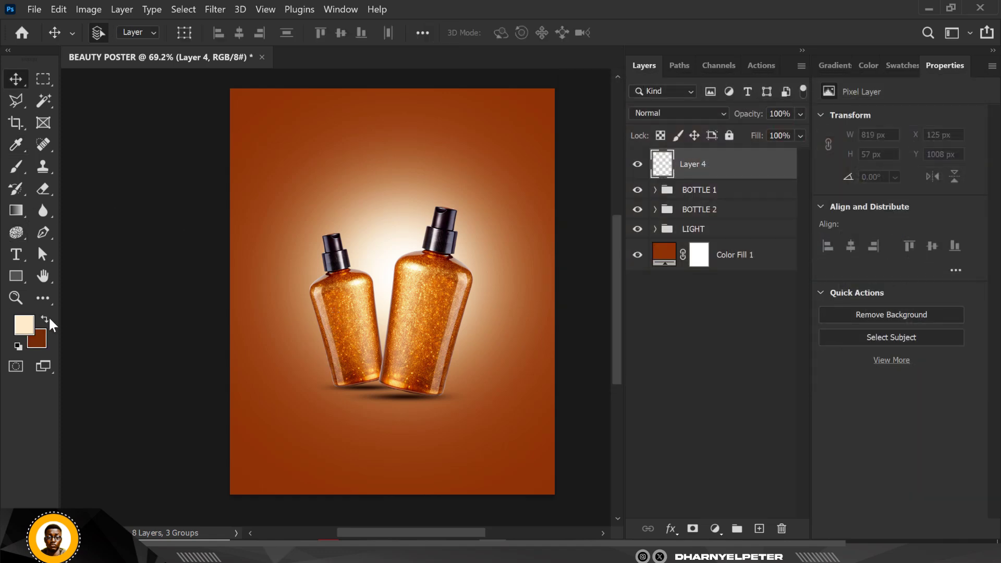
Make the dark brown the foreground colour and draw a circle about 547 px in diameter over the smaller bottle with the Ellipse tool.
left_click(45, 317)
left_click(13, 277)
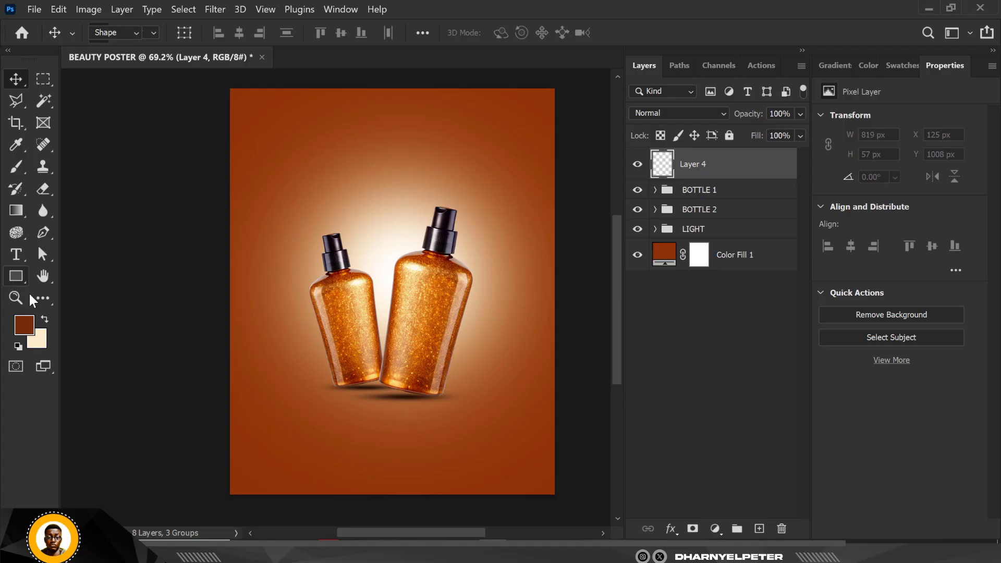
key("shift+u")
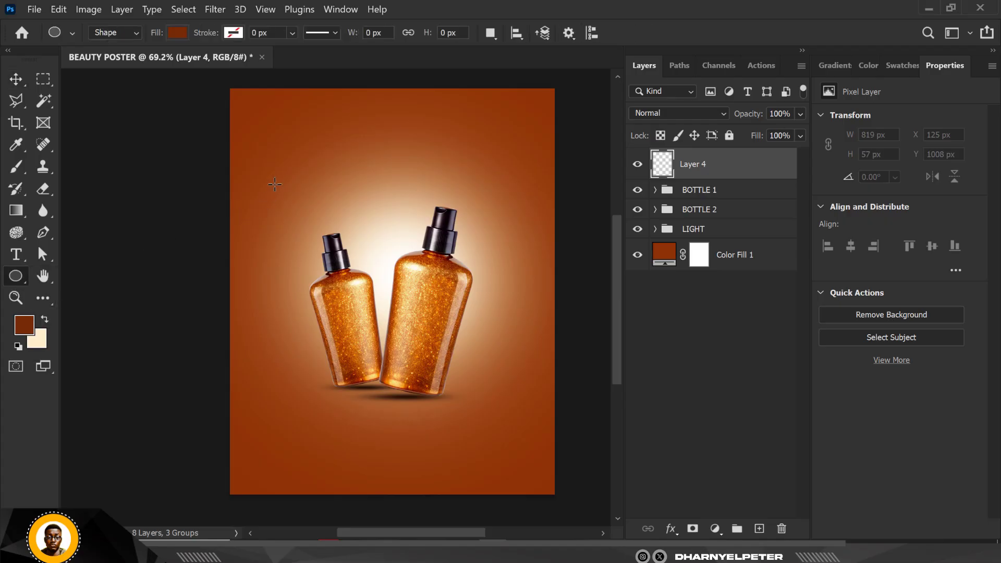
mouse_move(274, 184)
left_mouse_down()
mouse_move(298, 173)
mouse_move(388, 249)
mouse_move(420, 292)
mouse_move(420, 353)
left_mouse_up()
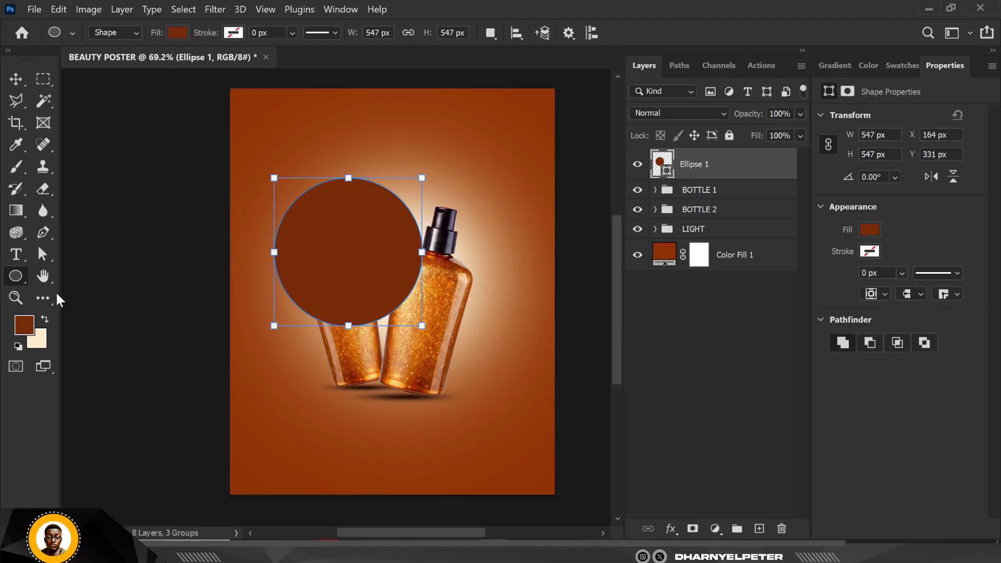
left_click(16, 79)
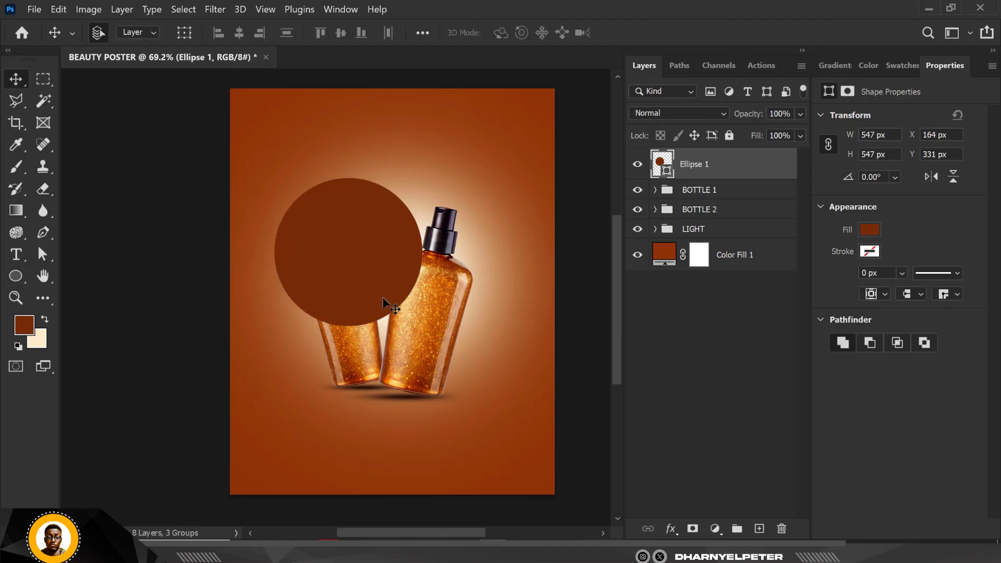
Add a new empty layer above the circle and clip it to the circle.
scroll(354, 258, "up", 3)
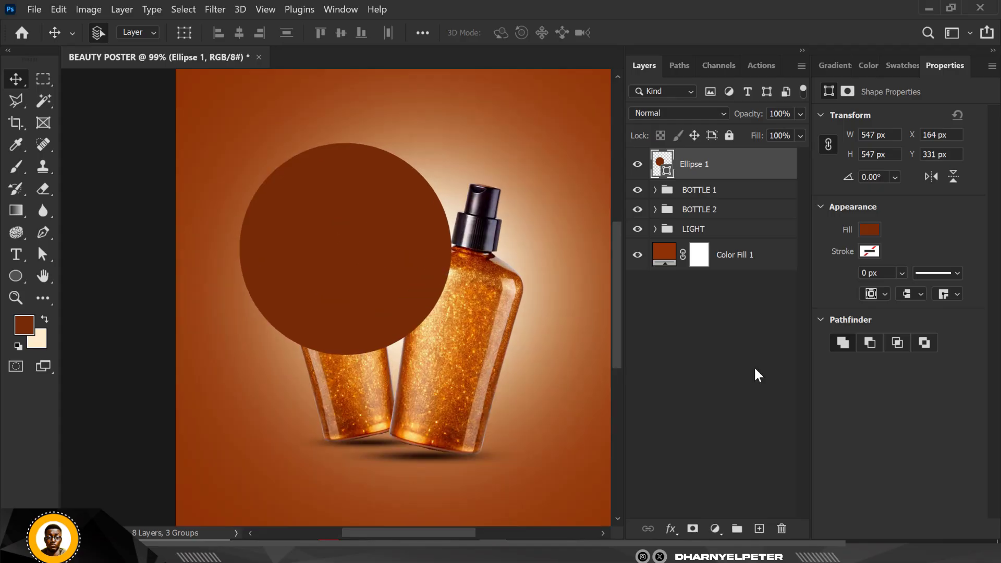
left_click(760, 529)
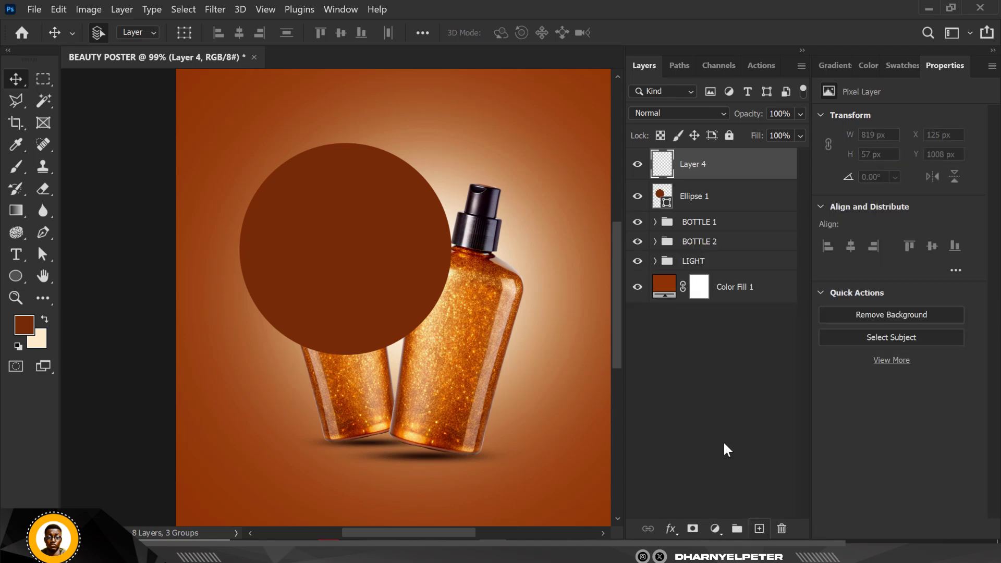
right_click(754, 168)
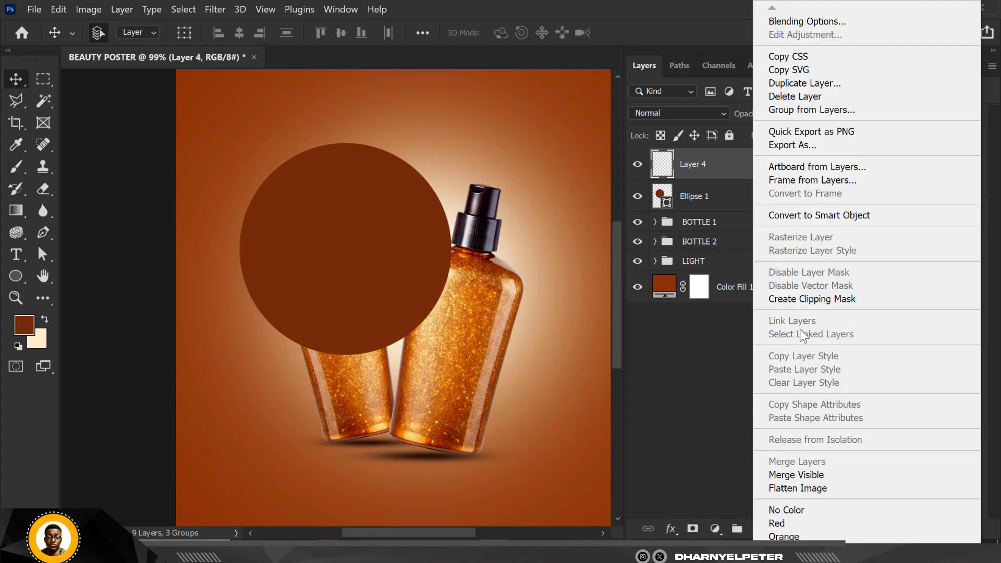
left_click(801, 301)
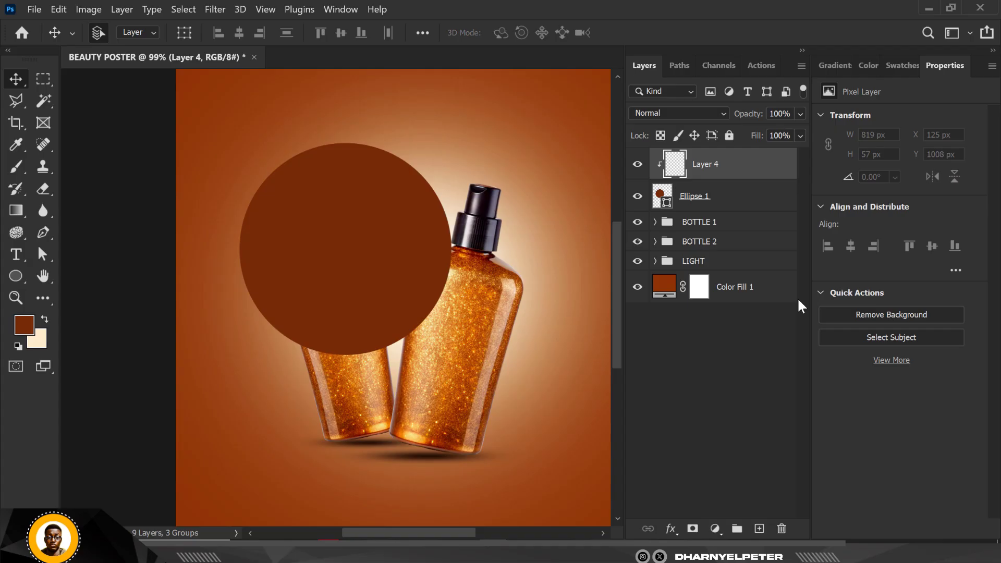
left_click(709, 199)
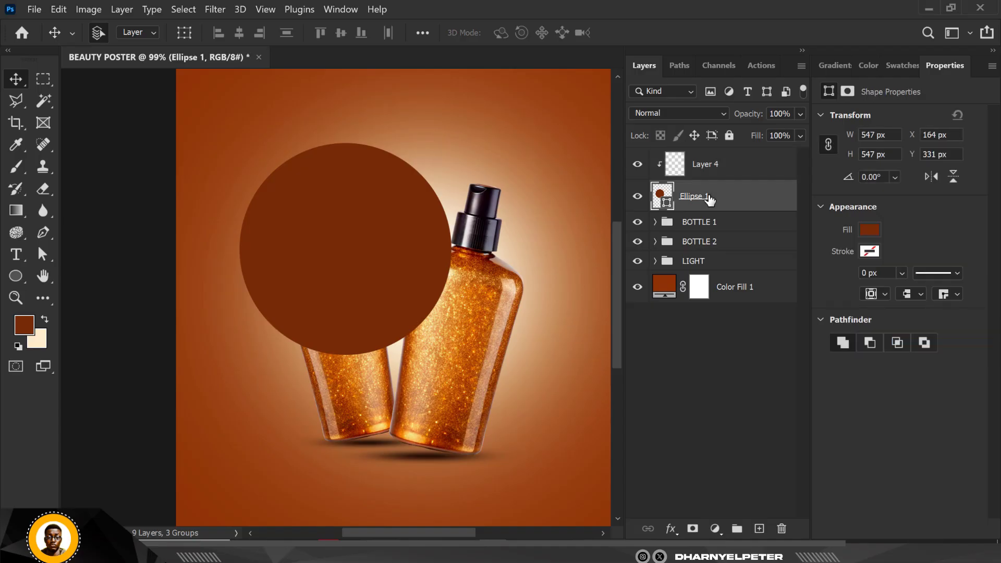
left_click(720, 167)
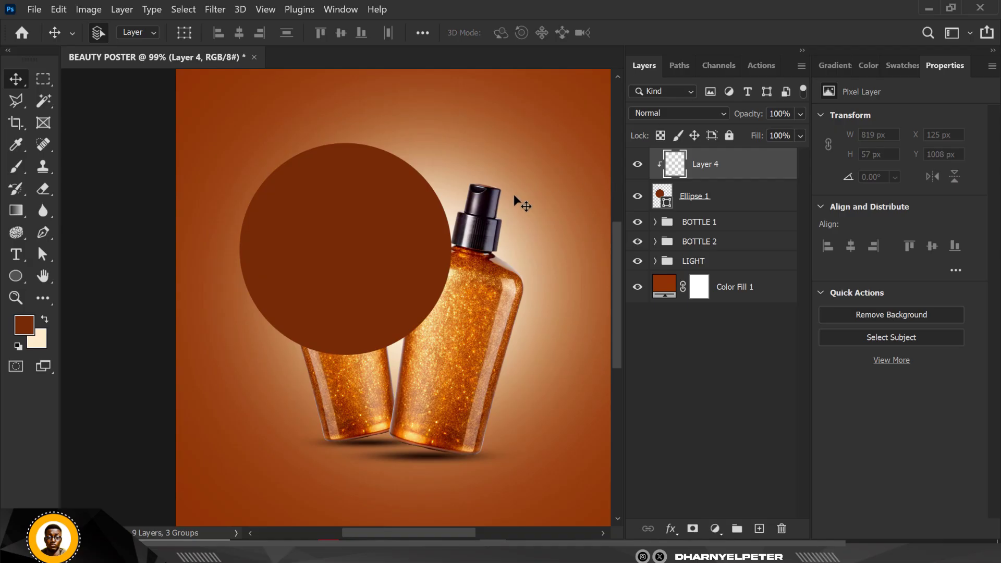
Reshape the flattened 500 px soft brush tip into a full round one and release the empty layer's clipping mask.
key("b")
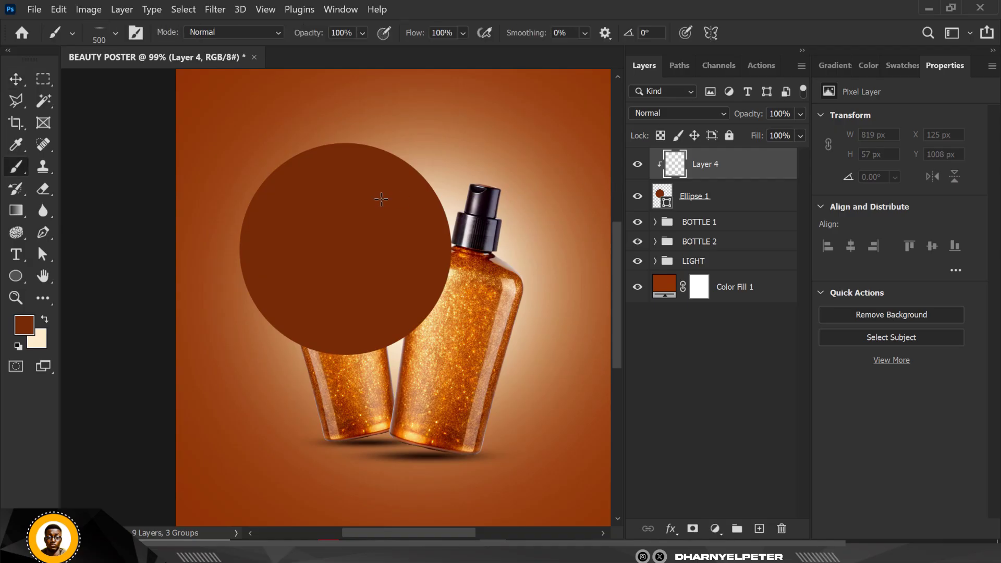
left_click(113, 32)
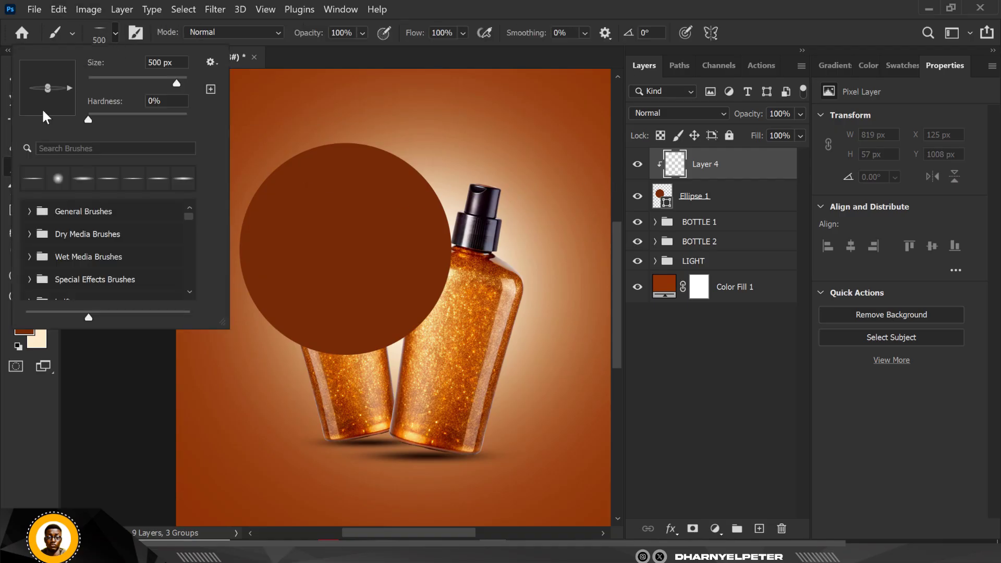
left_click_drag(47, 114, 41, 102)
key("ctrl+alt+g")
left_click(115, 33)
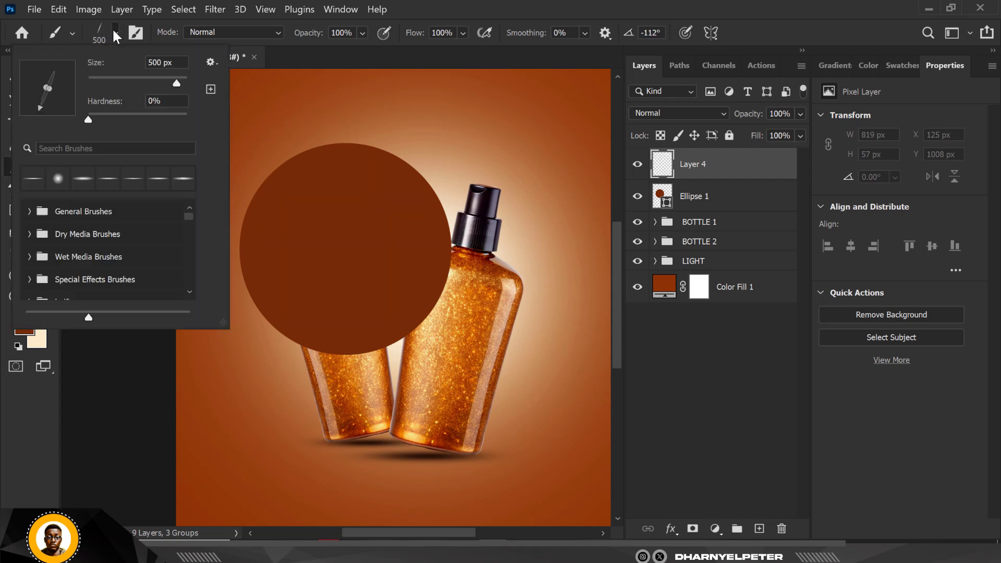
left_click_drag(38, 108, 28, 88)
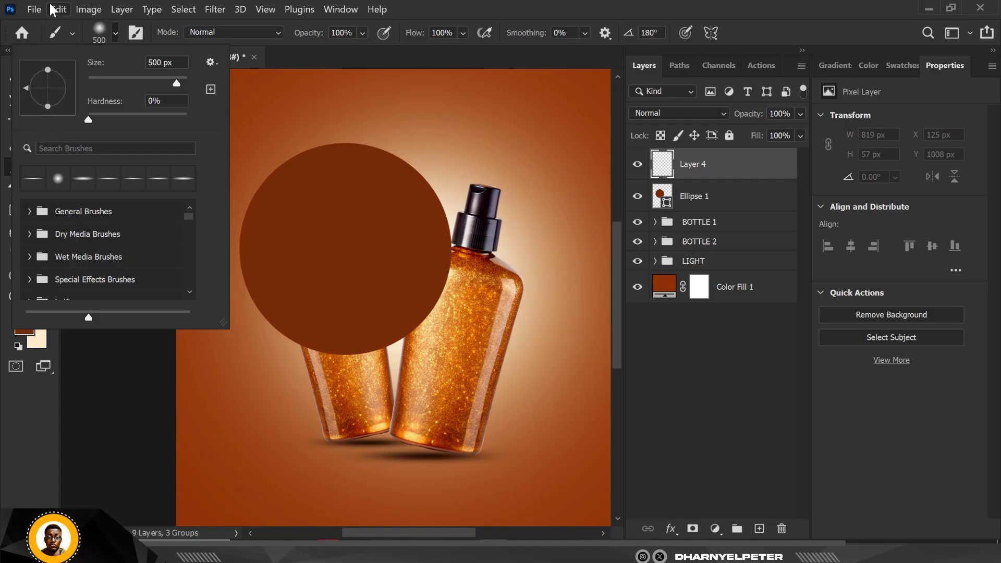
left_click(731, 175)
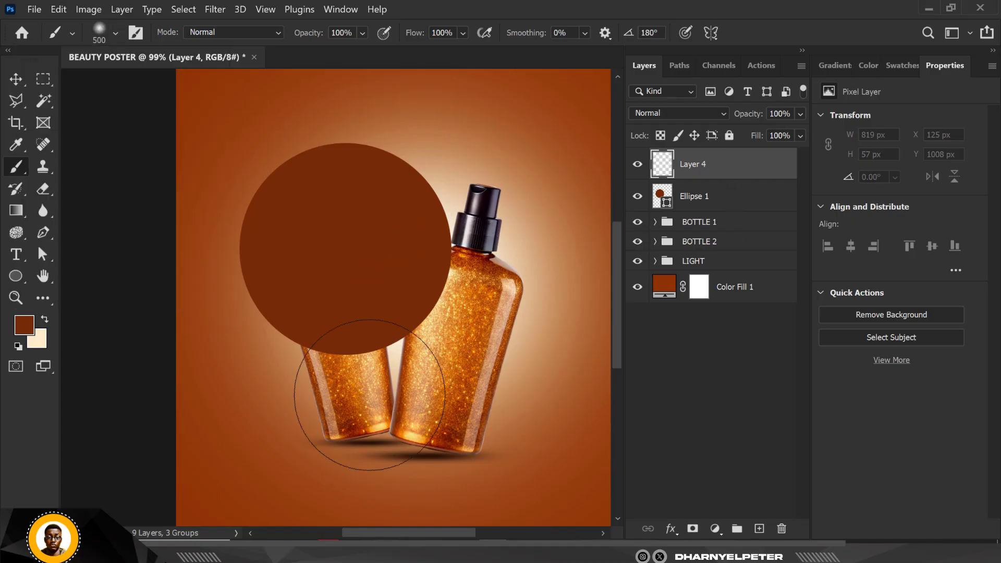
Switch the foreground colour to cream and paint one soft 500 px dab at the circle's centre on Layer 4.
scroll(478, 238, "down", 1)
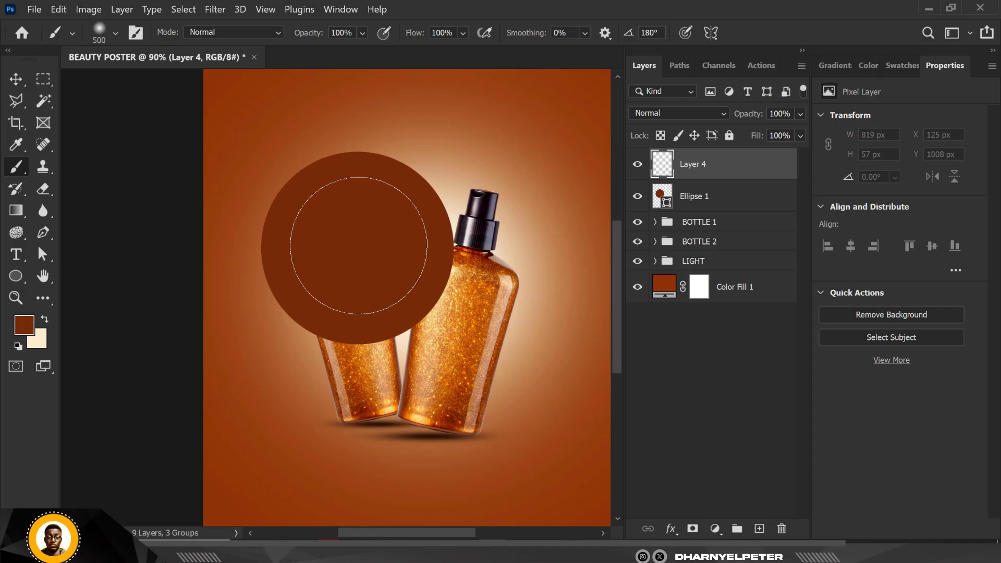
left_click(359, 245)
key("ctrl+z")
left_click(44, 319)
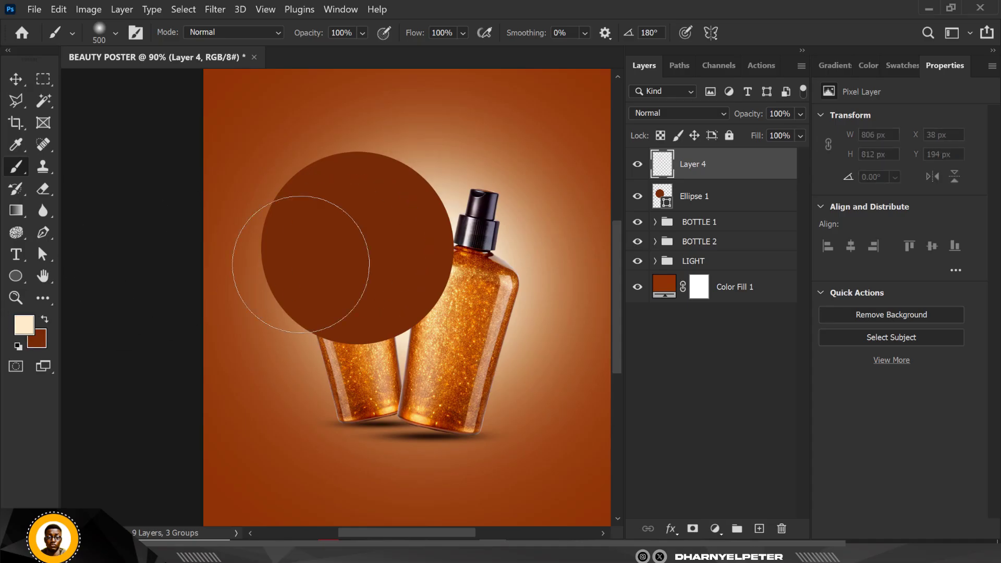
left_click(356, 246)
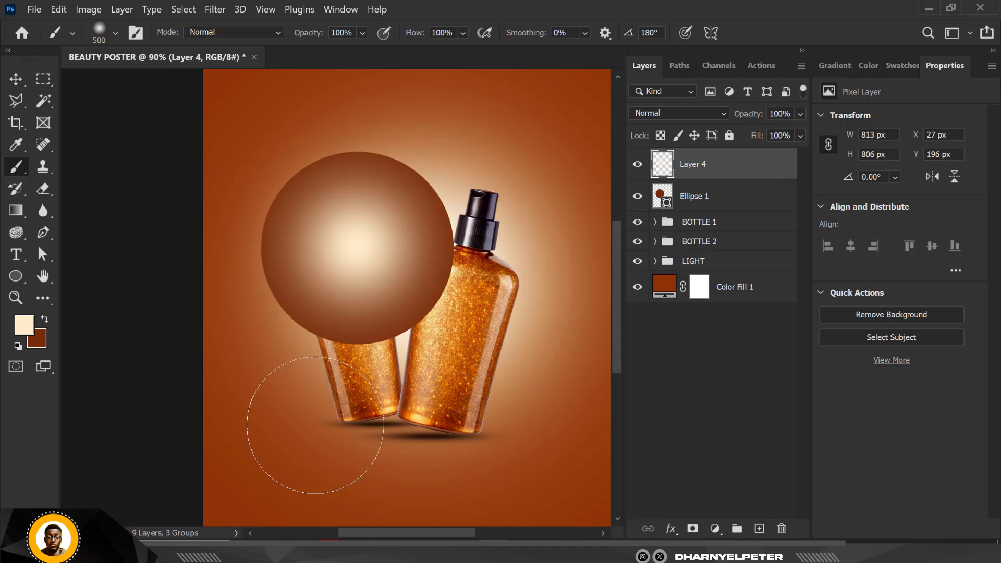
Move the cream glow toward the circle's upper right, to X 513.43 px, Y 475 px, and clip its layer to the circle.
key("ctrl+t")
left_click_drag(377, 270, 383, 228)
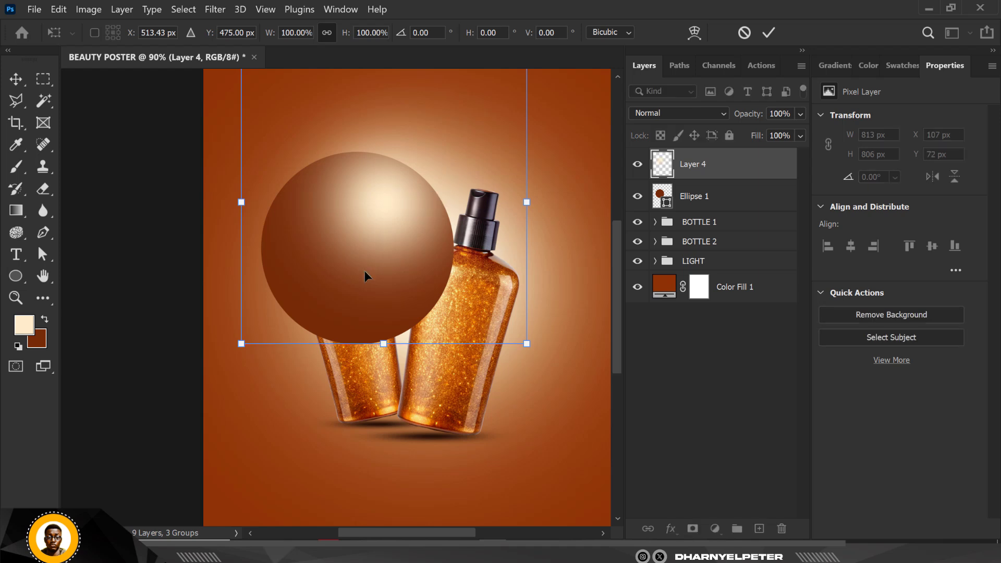
key("Return")
key("b")
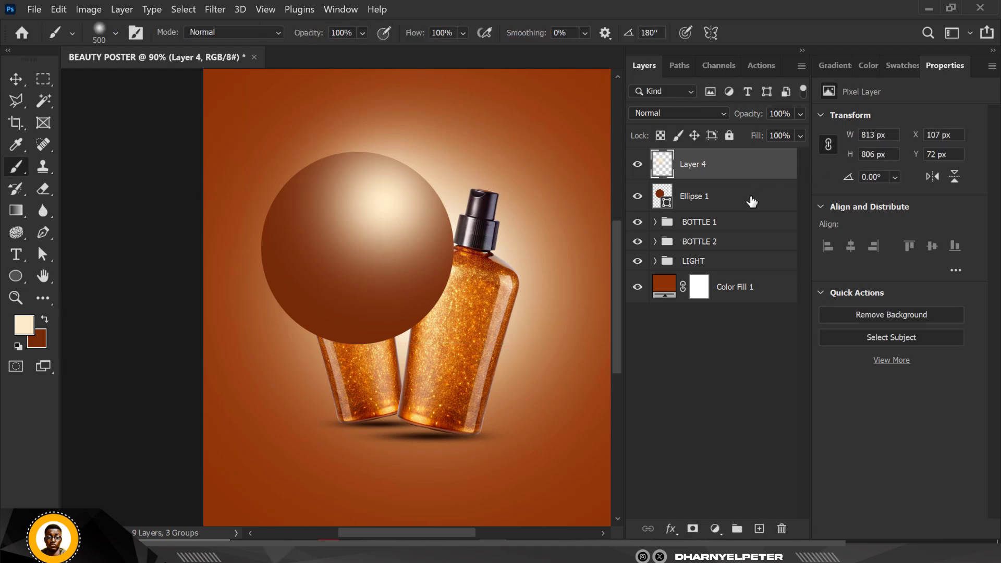
right_click(750, 172)
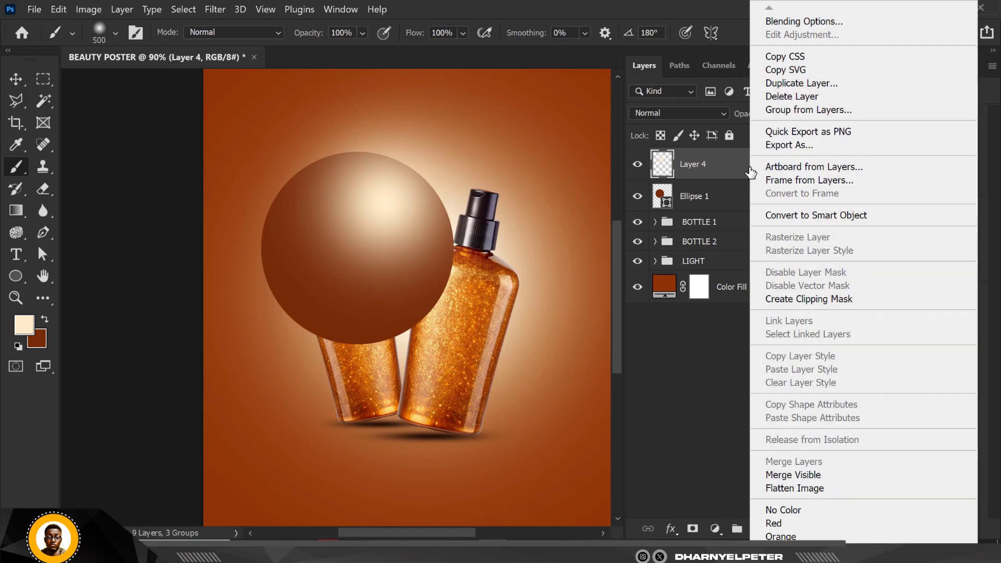
left_click(796, 299)
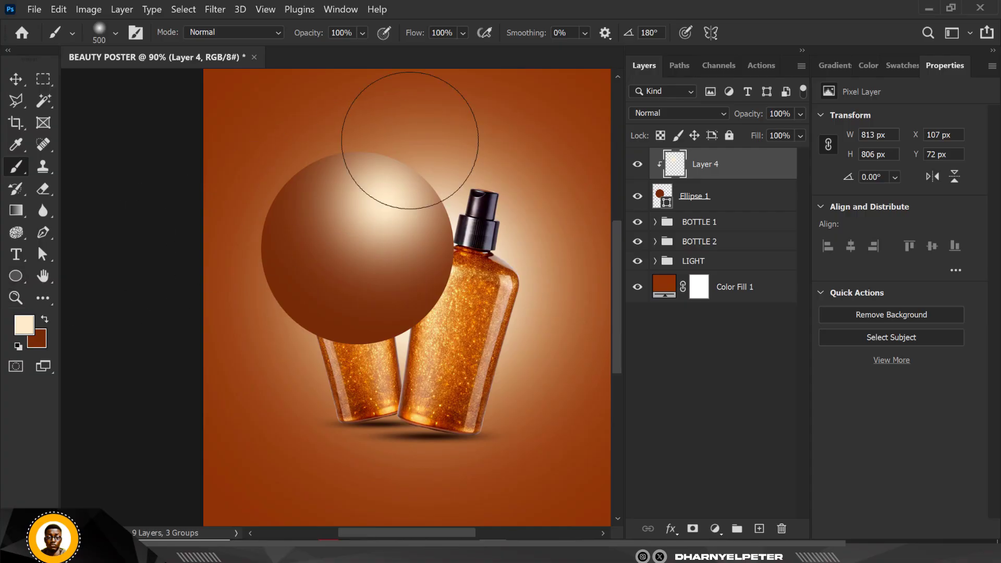
Add a new empty layer above the cream glow and clip it to the circle.
left_click(758, 529)
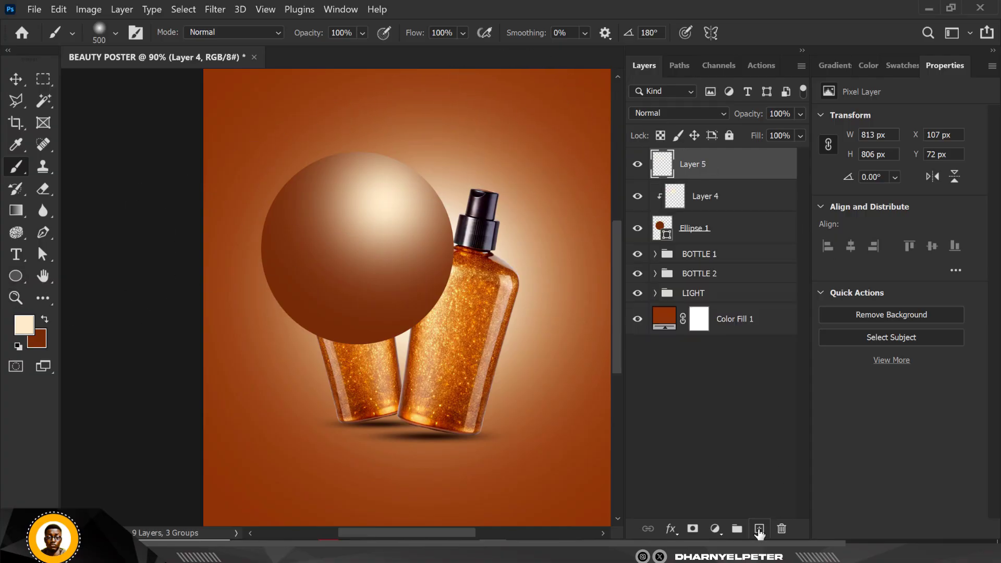
right_click(729, 173)
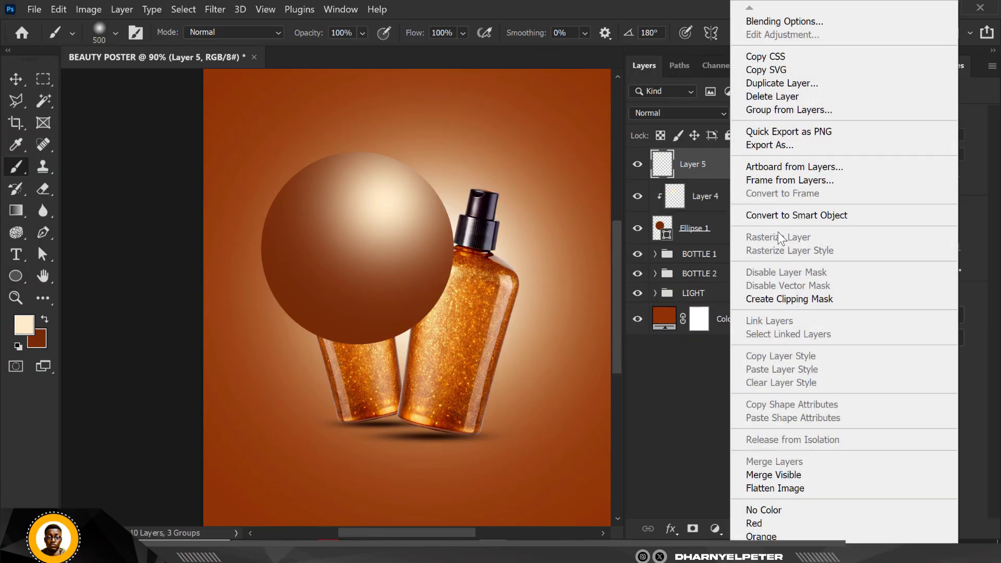
left_click(780, 299)
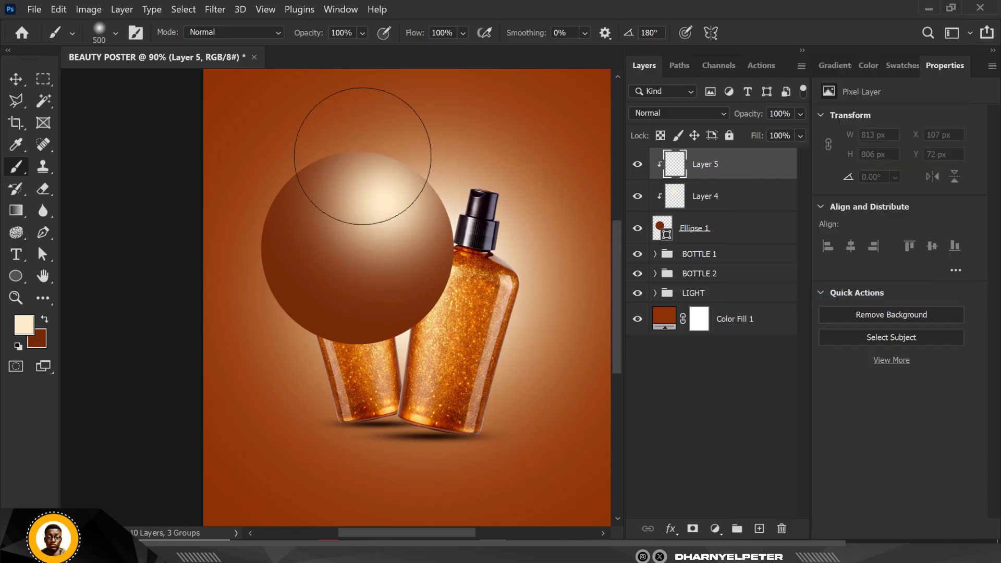
Reduce the soft brush to 200 px and paint cream rim light just outside the circle's upper and right edges.
key("bracketleft")
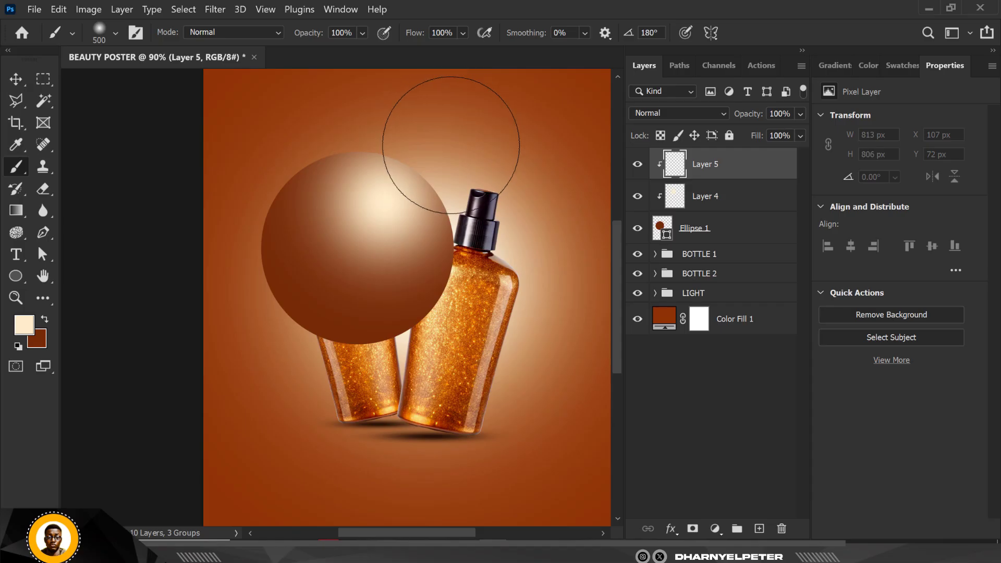
key("bracketleft")
key("bracketleft")
key("bracketleft")
key("bracketleft")
key("bracketleft")
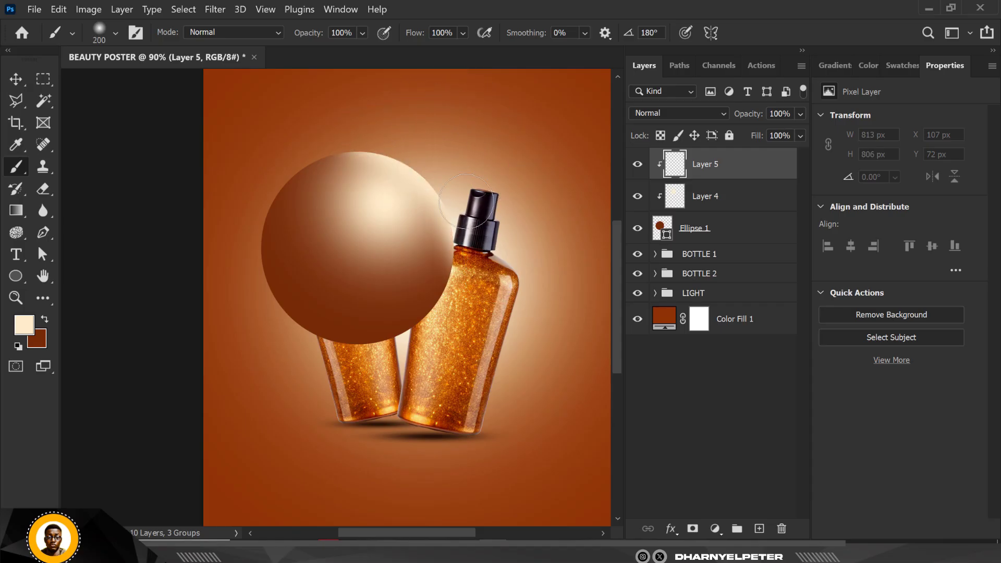
left_click_drag(342, 73, 299, 94)
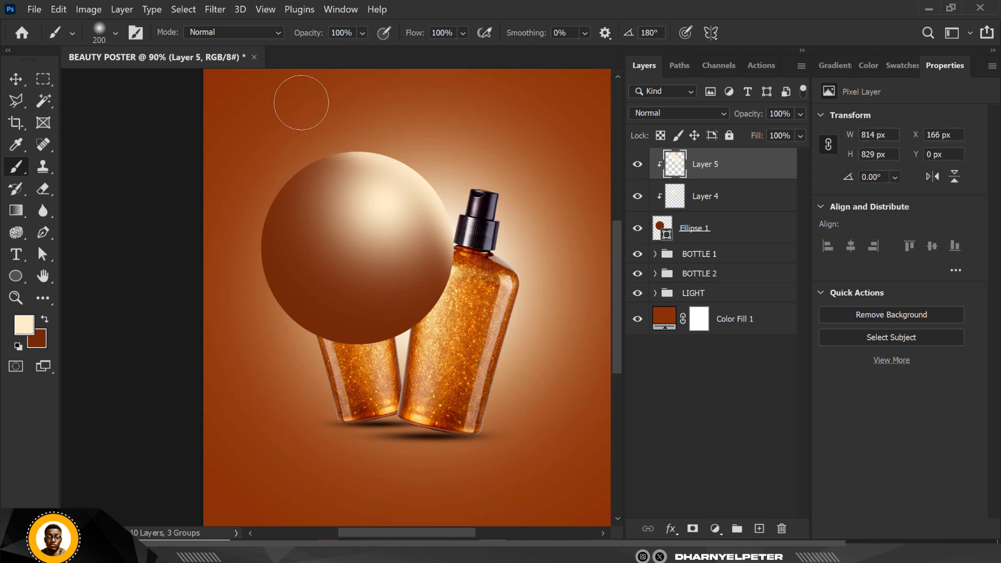
mouse_move(449, 175)
left_mouse_down()
mouse_move(479, 275)
mouse_move(471, 368)
left_mouse_up()
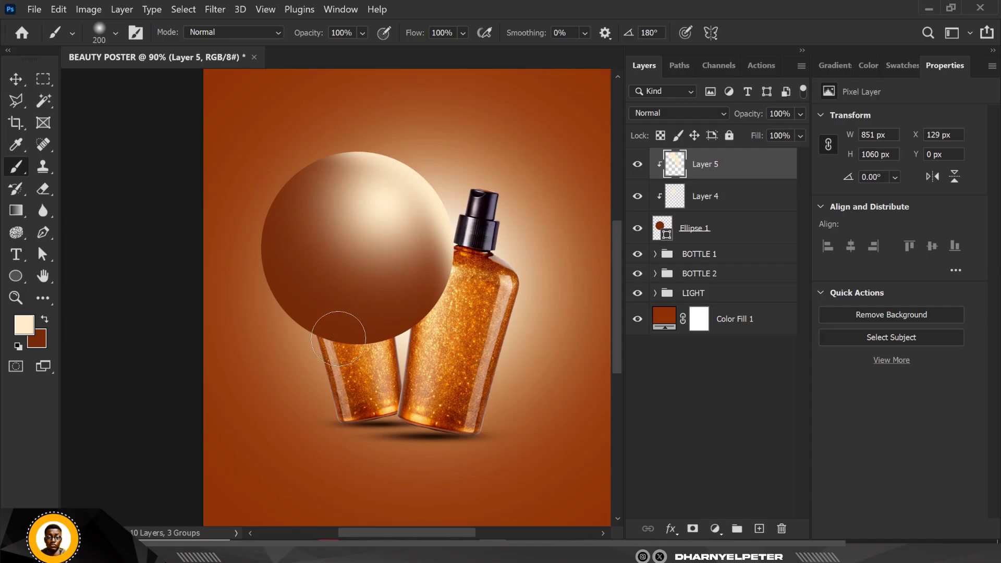
Add another empty layer on top of the rim light layer and clip it to the circle.
left_click(758, 528)
right_click(750, 180)
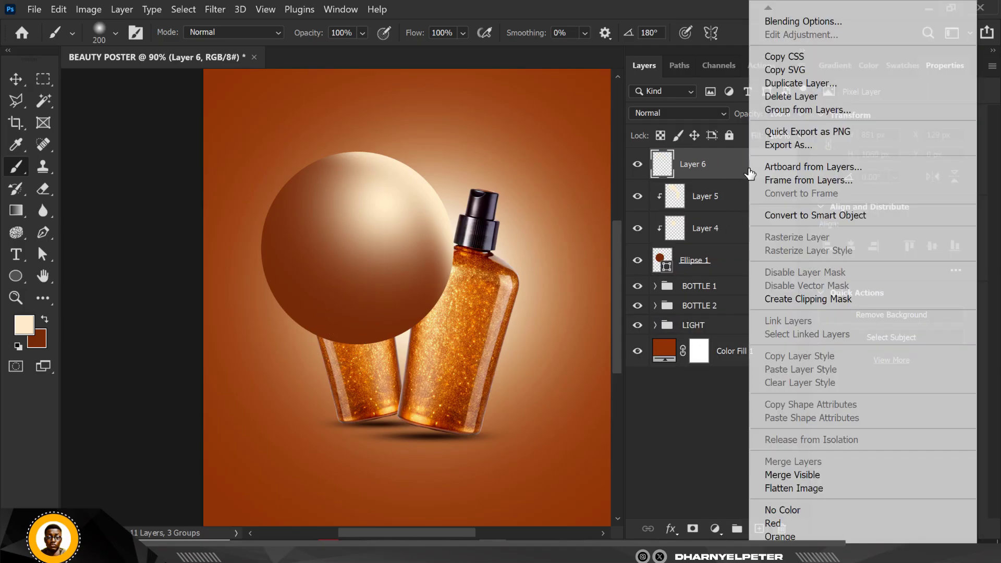
left_click(789, 300)
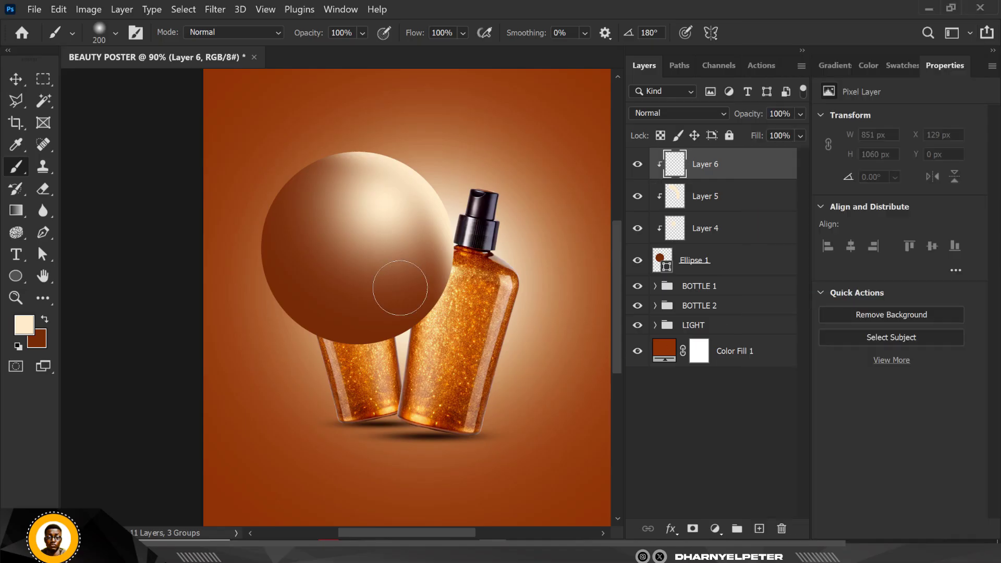
Swap to the brown foreground colour, darken it, and paint a soft 500 px shadow along the circle's lower and left edges.
left_click(44, 318)
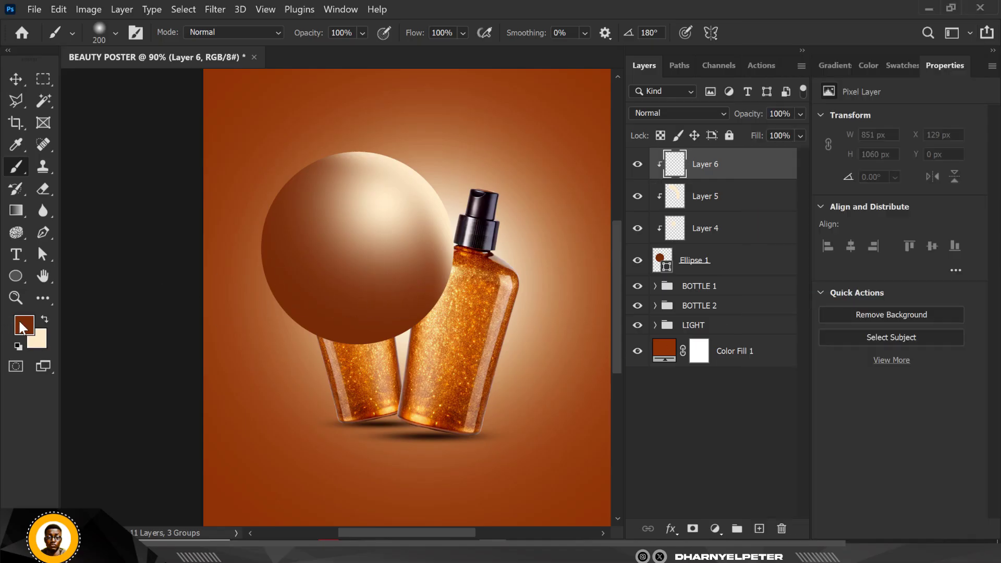
left_click(24, 324)
left_click_drag(755, 229, 749, 261)
left_click(926, 119)
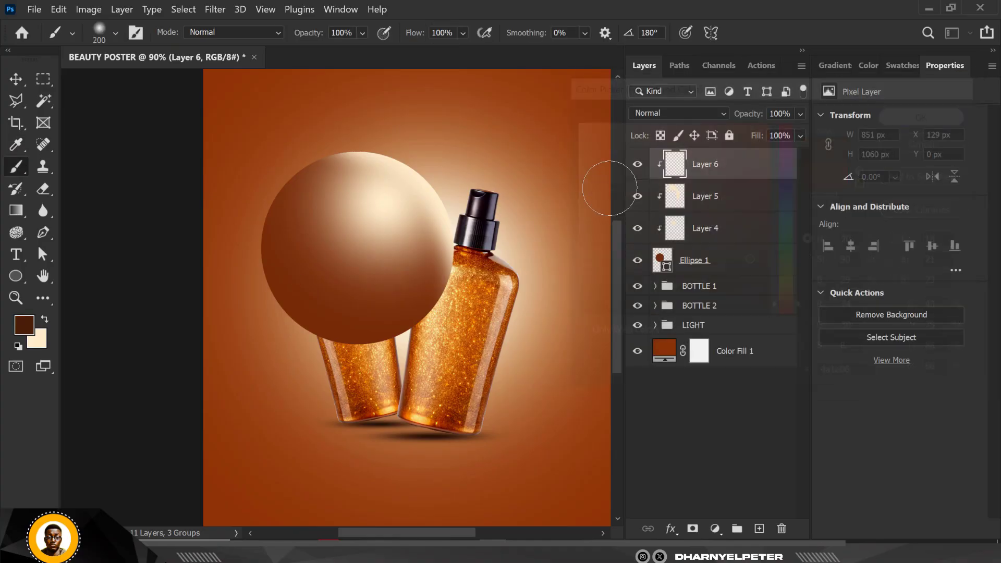
key("bracketright")
key("bracketright")
key("bracketright")
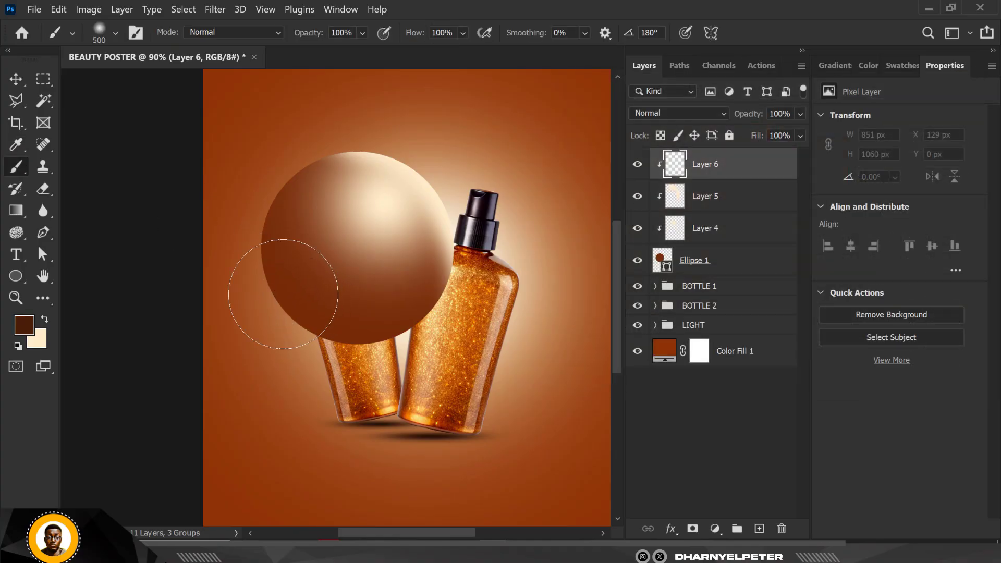
mouse_move(390, 370)
left_mouse_down()
mouse_move(149, 425)
mouse_move(106, 251)
mouse_move(168, 218)
mouse_move(169, 255)
mouse_move(194, 241)
mouse_move(205, 206)
mouse_move(187, 302)
mouse_move(218, 325)
mouse_move(232, 321)
mouse_move(289, 379)
mouse_move(145, 324)
left_mouse_up()
scroll(160, 332, "down", 2)
scroll(236, 276, "up", 1)
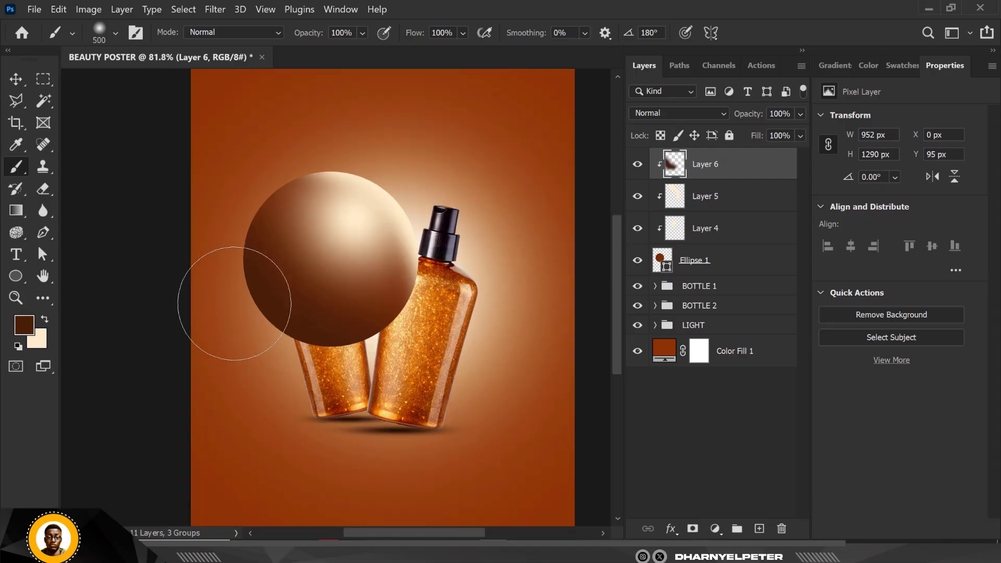
Group the circle with its three clipped shading layers as ELIPSE and convert the group to a smart object.
key("v")
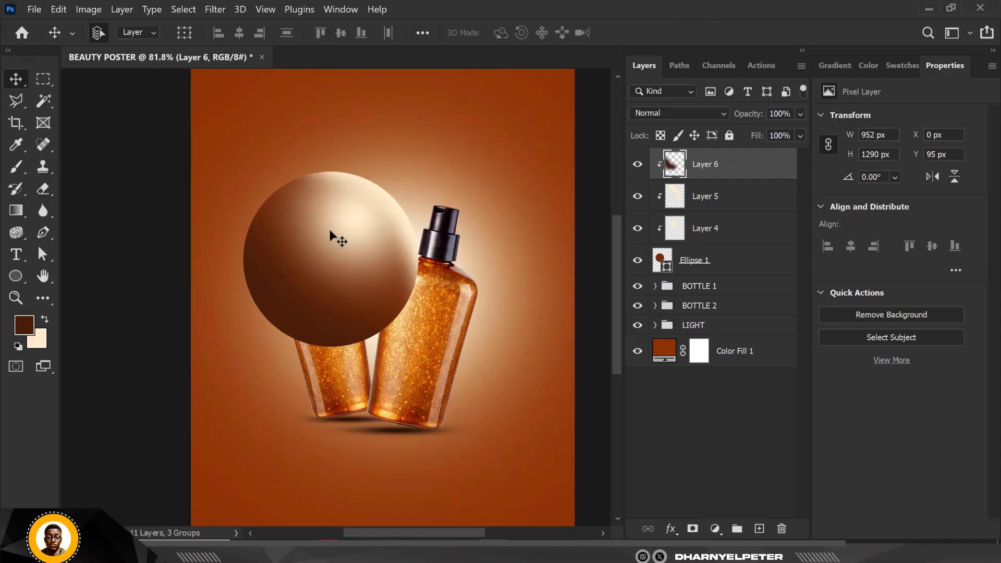
scroll(330, 231, "down", 1)
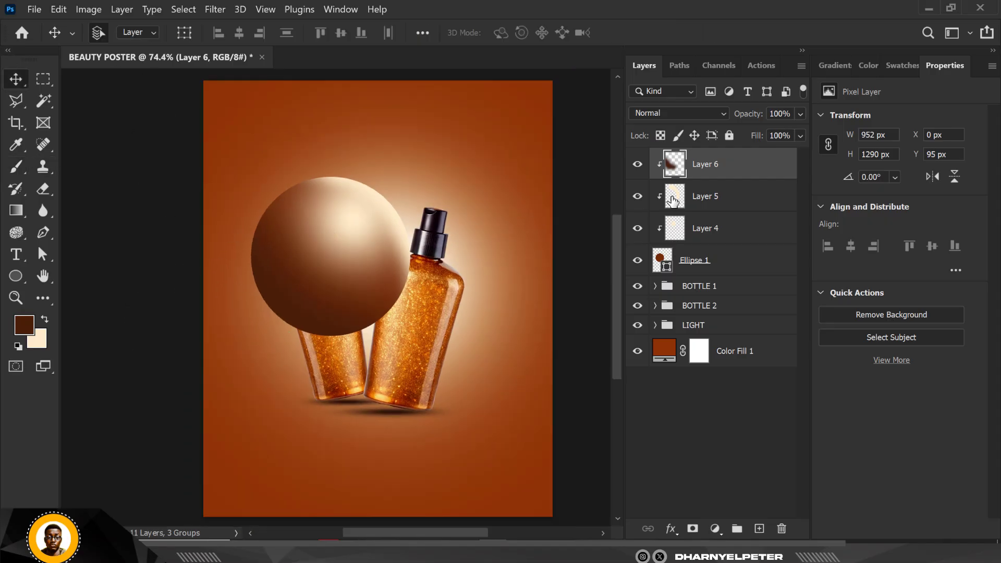
left_click(701, 263)
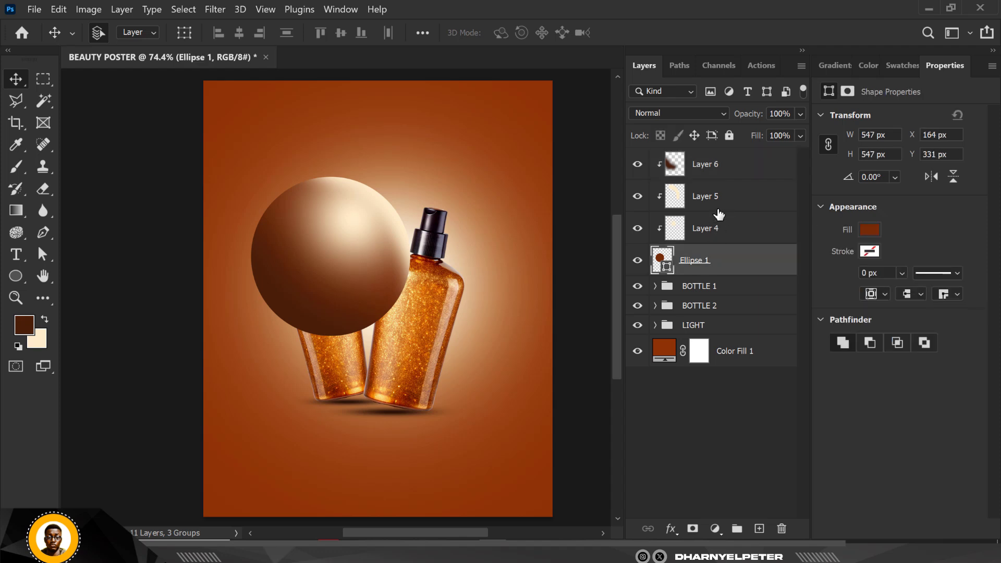
left_click(722, 166, "shift")
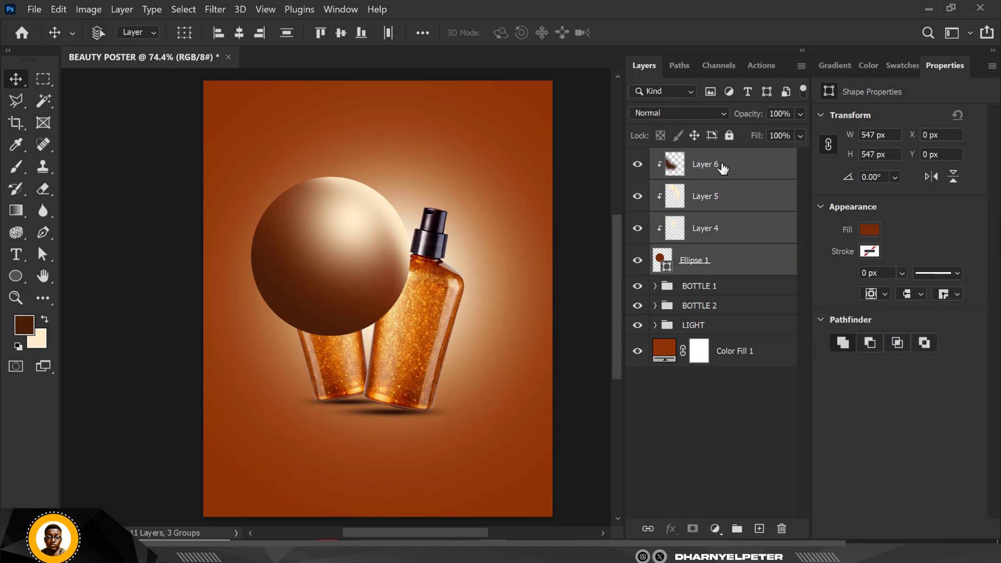
key("ctrl+g")
double_click(695, 156)
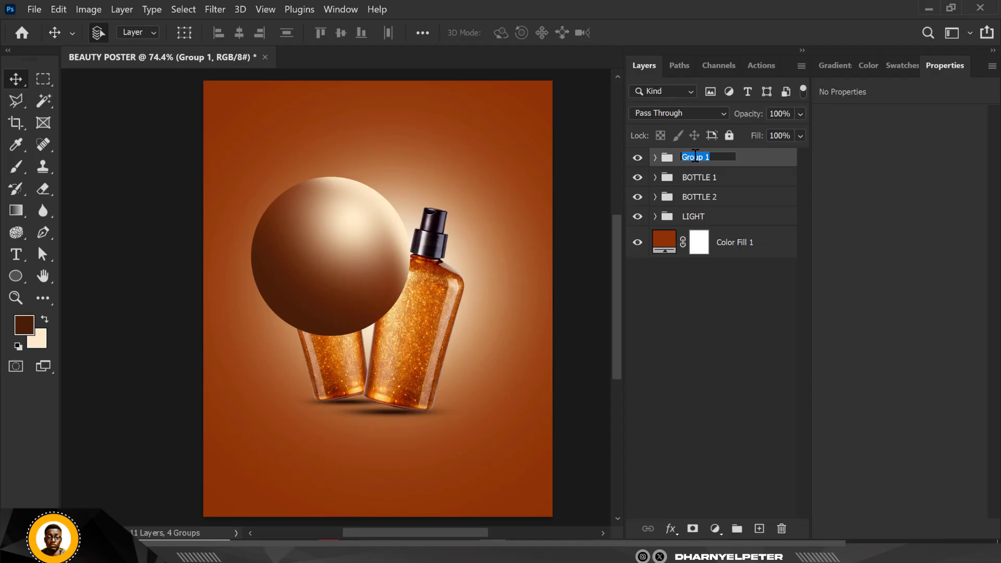
type("ELIPSE")
key("Return")
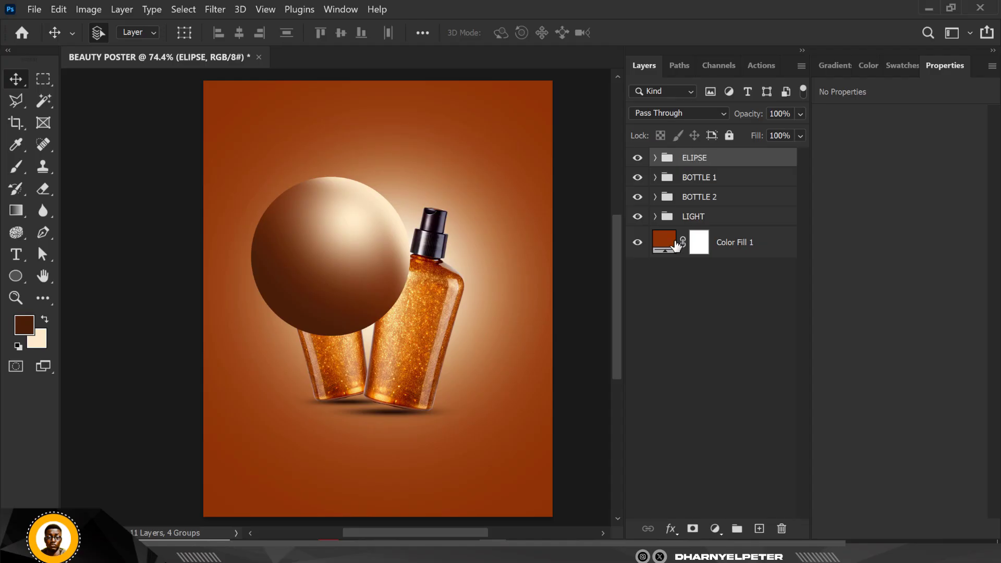
right_click(727, 164)
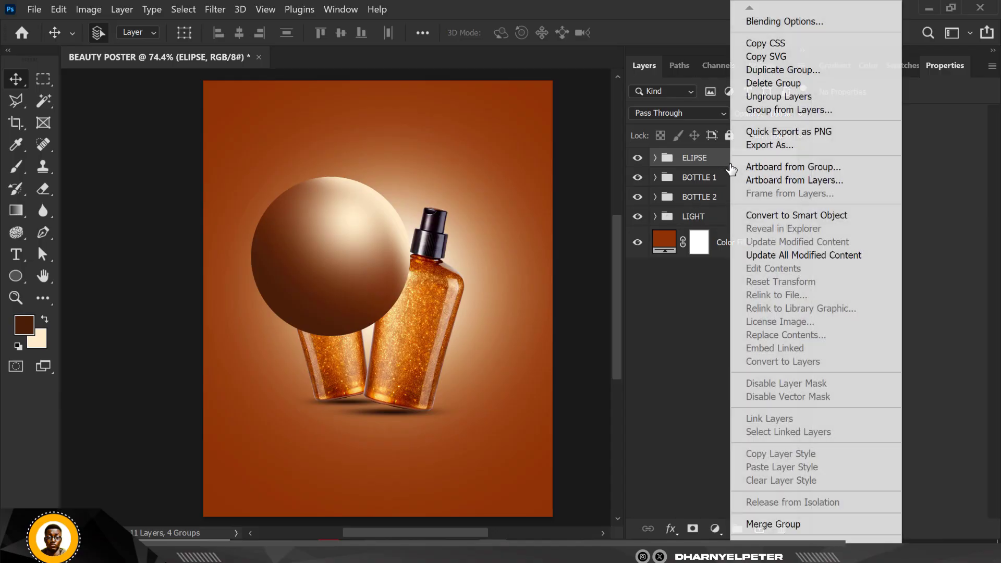
left_click(811, 215)
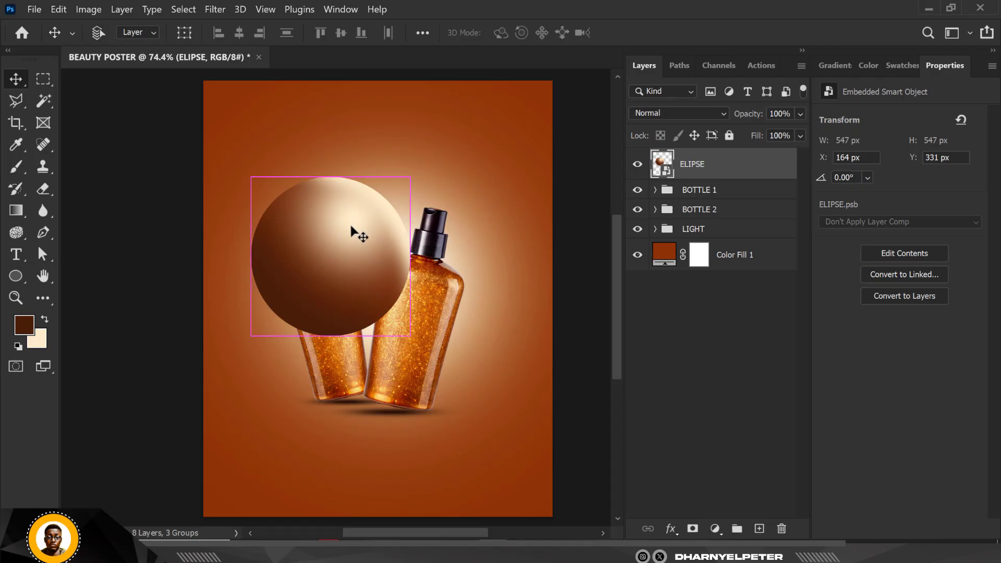
Move the sphere partly off the poster's left edge, to X -265 px, Y 324 px, with a rotation of -0.20°.
key("ctrl+t")
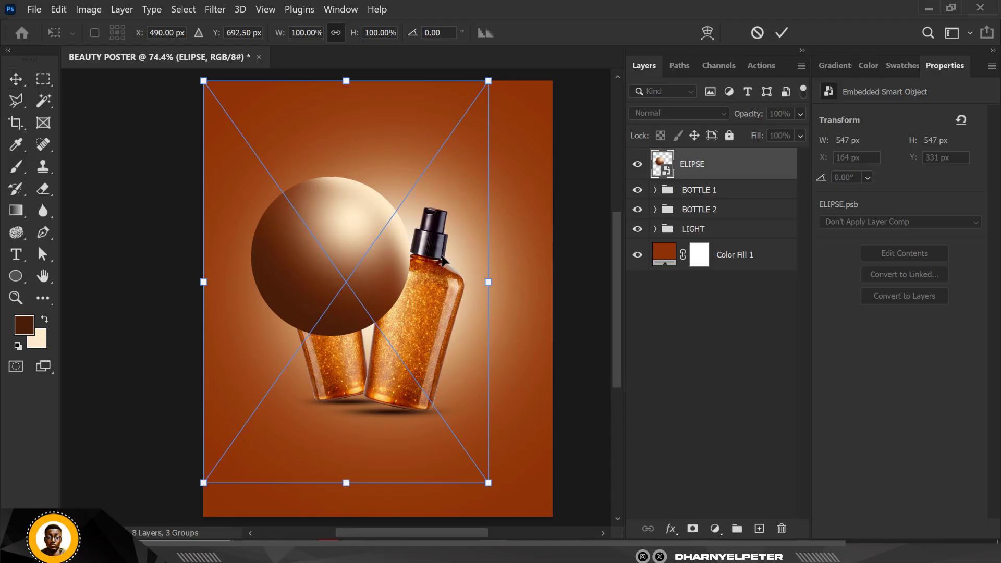
scroll(442, 259, "down", 2)
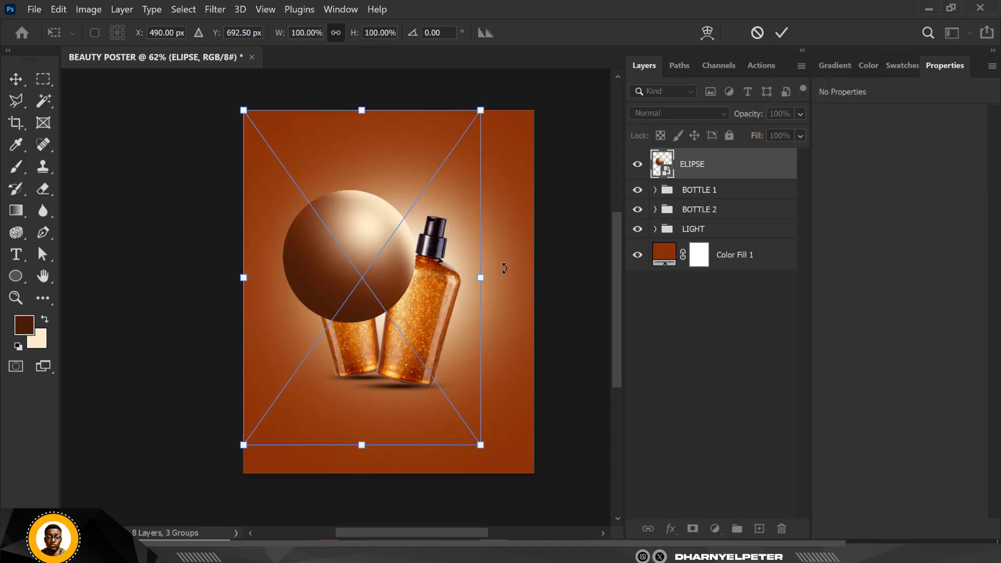
left_click_drag(499, 316, 314, 215)
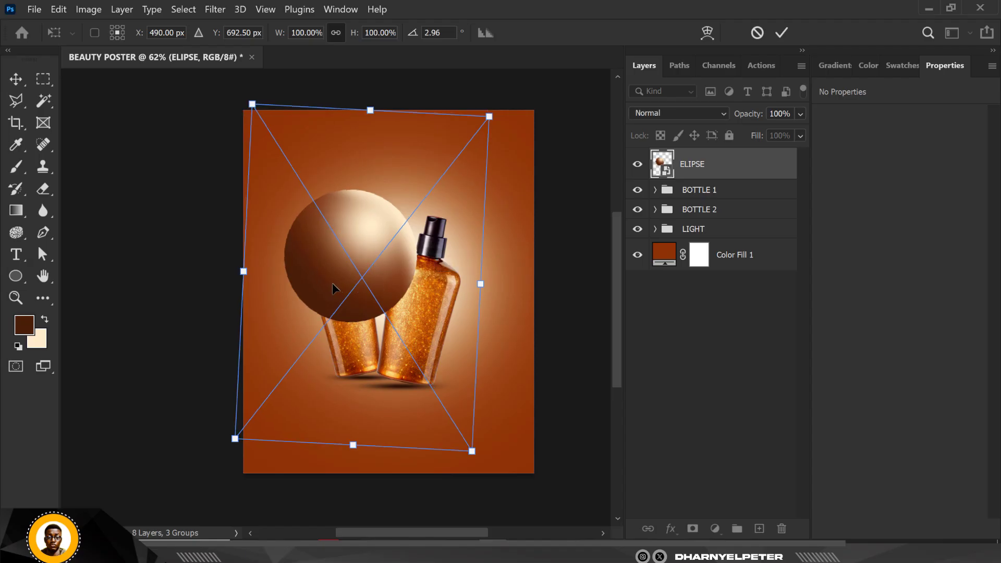
left_click_drag(332, 287, 293, 274)
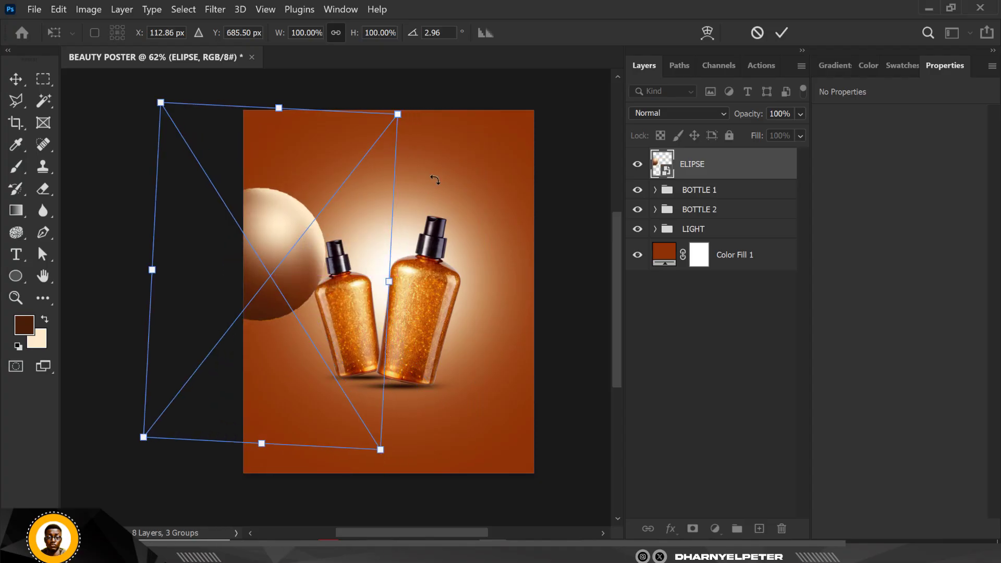
left_click_drag(434, 178, 253, 223)
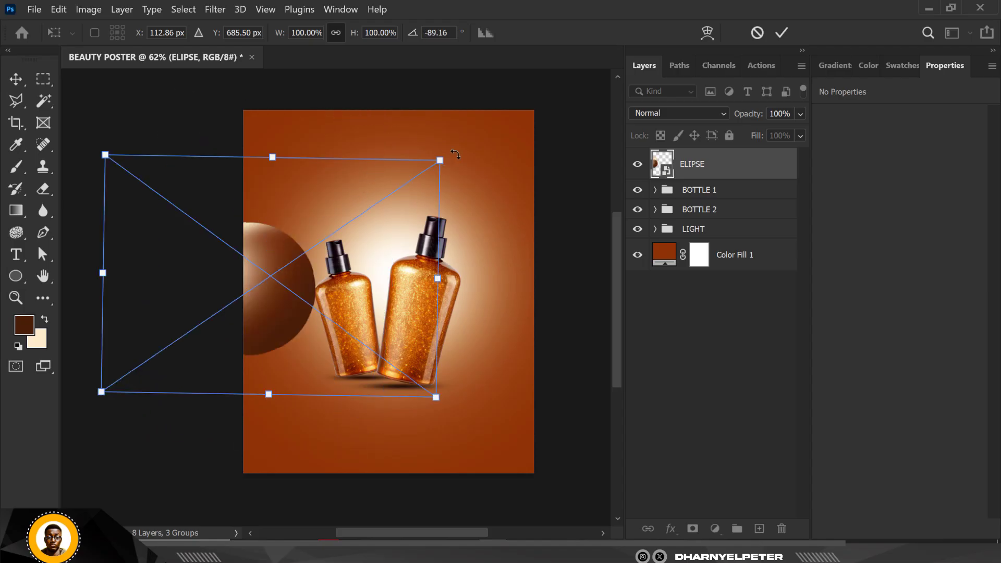
left_click_drag(445, 238, 295, 360)
mouse_move(287, 283)
left_mouse_down()
mouse_move(282, 260)
mouse_move(274, 274)
left_mouse_up()
key("Return")
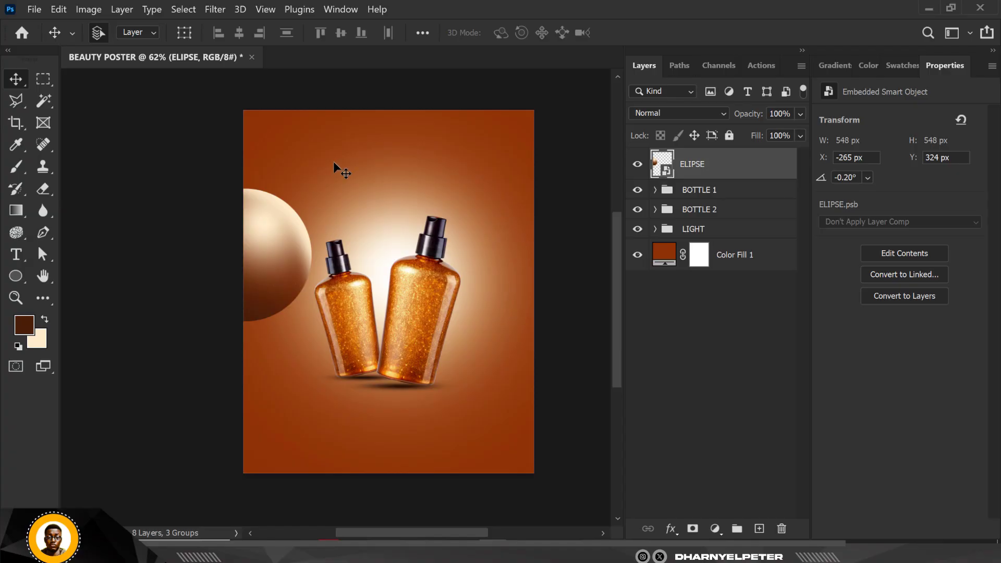
Apply a Gaussian Blur with a 2.5 pixel radius to the sphere.
left_click(223, 9)
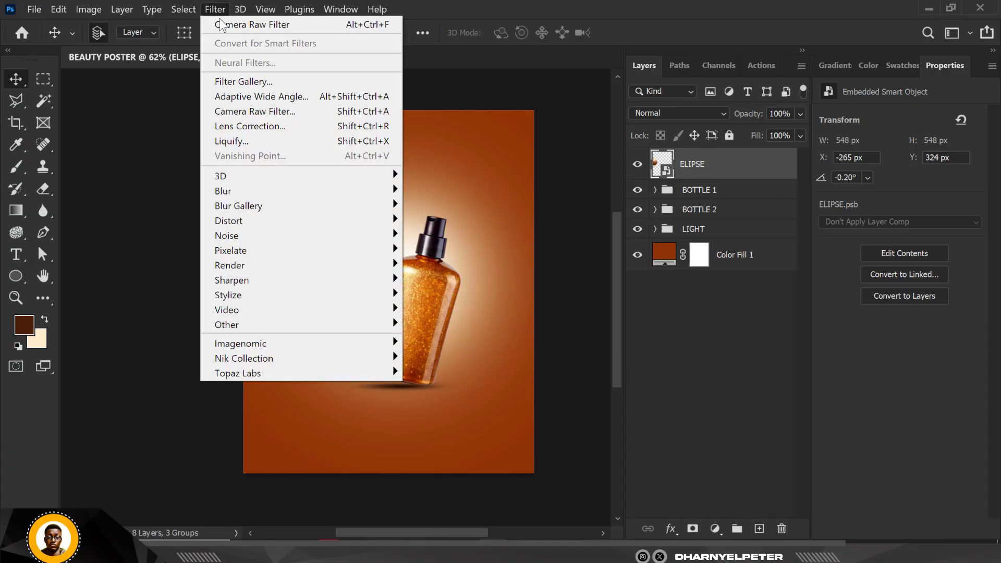
mouse_move(266, 193)
left_click(477, 251)
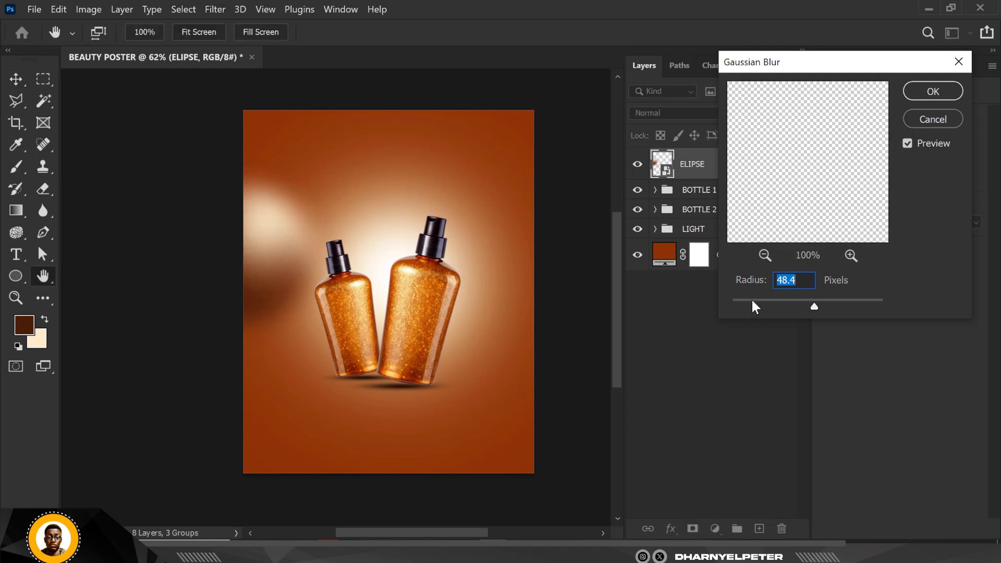
left_click(751, 301)
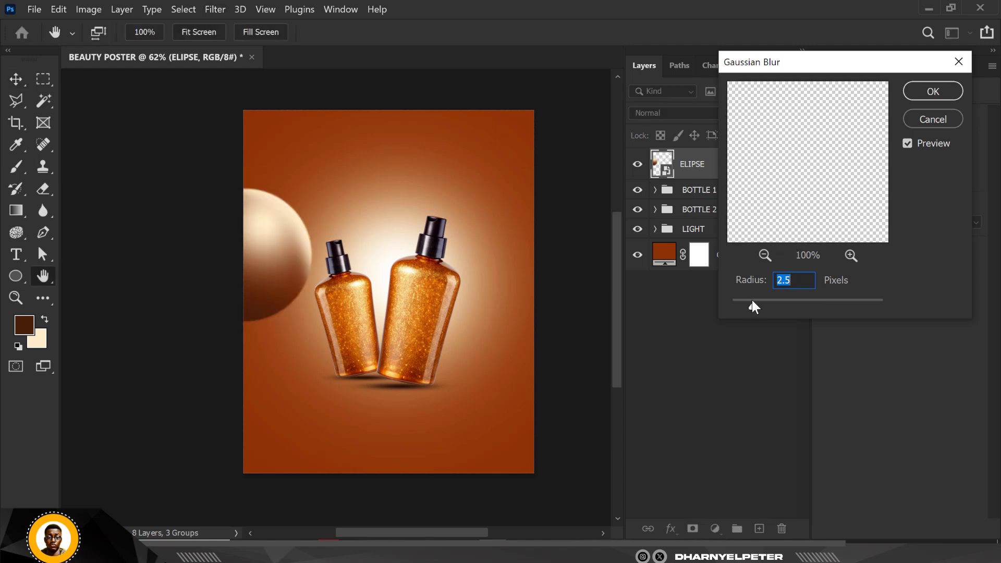
left_click(932, 90)
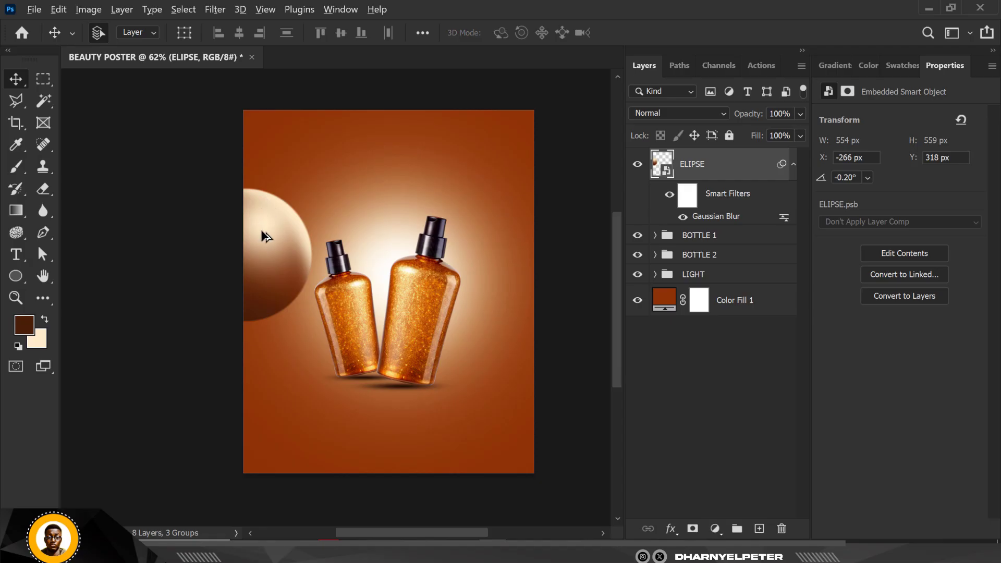
Duplicate the sphere into the poster's lower-right corner, enlarge the copy to 156.13% and rotate it to -55.04°.
left_click_drag(264, 233, 437, 432)
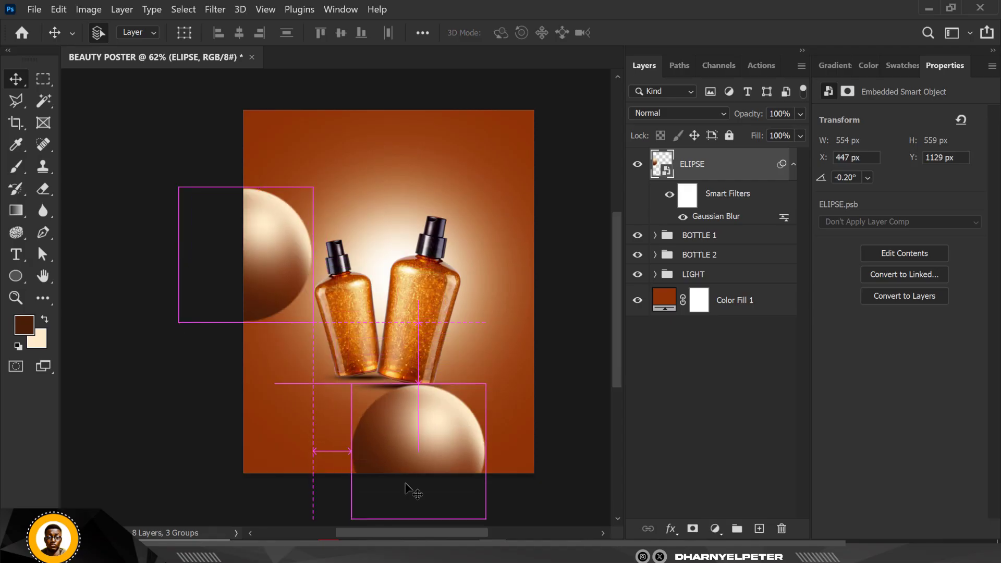
key("ctrl+t")
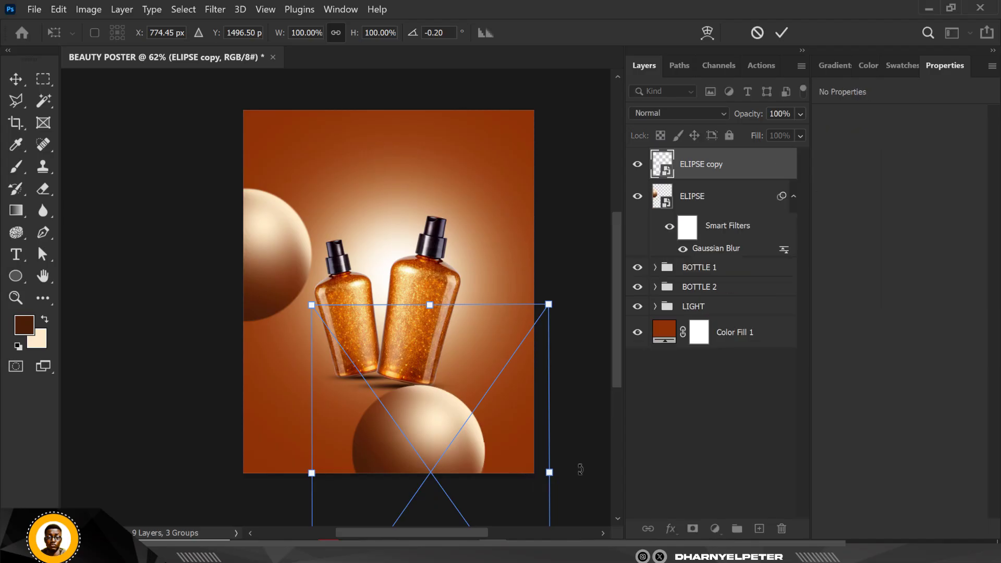
left_click_drag(579, 469, 558, 323)
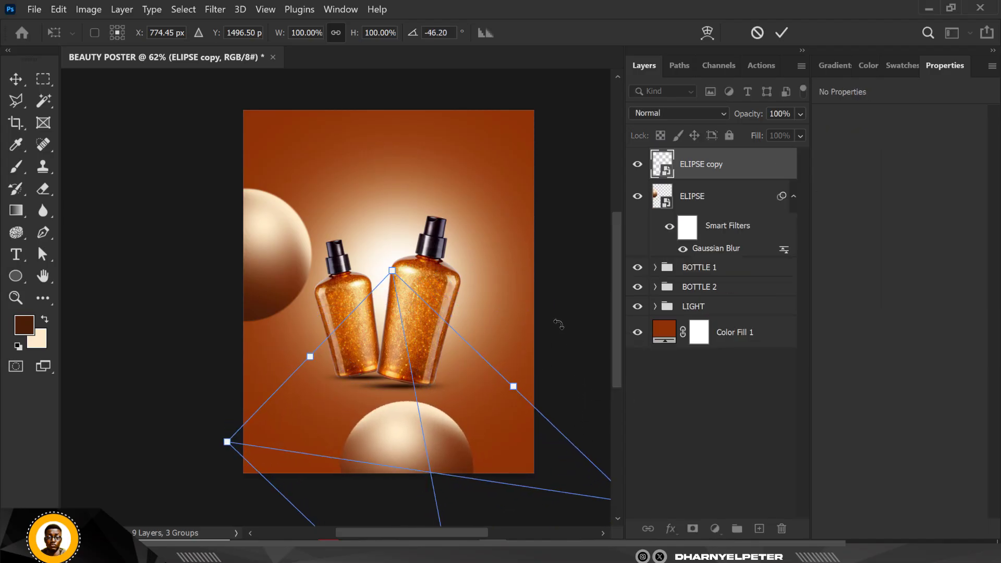
left_click_drag(391, 268, 412, 169)
left_click_drag(443, 426, 483, 414)
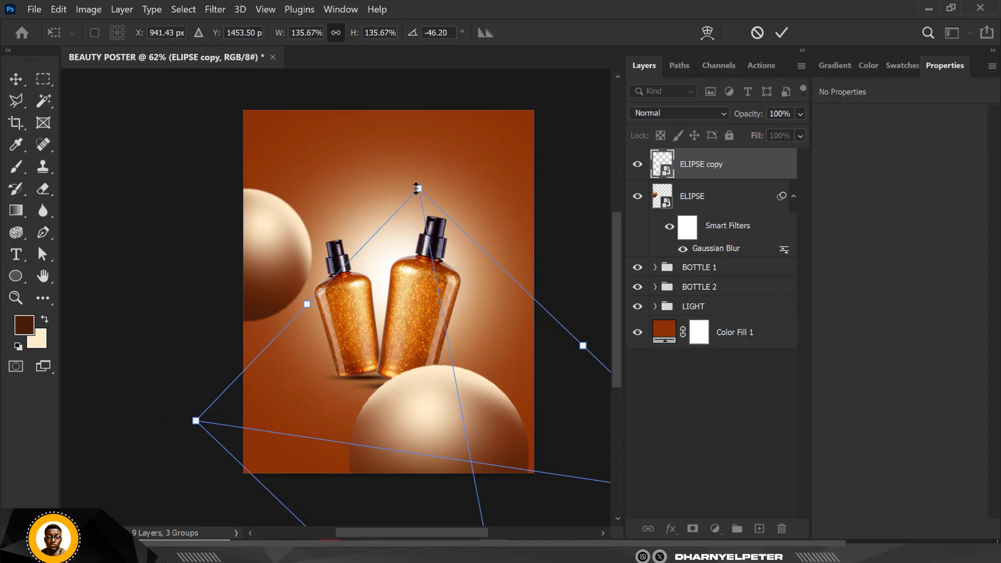
left_click_drag(418, 188, 411, 147)
left_click_drag(548, 222, 527, 152)
left_click_drag(467, 396, 503, 390)
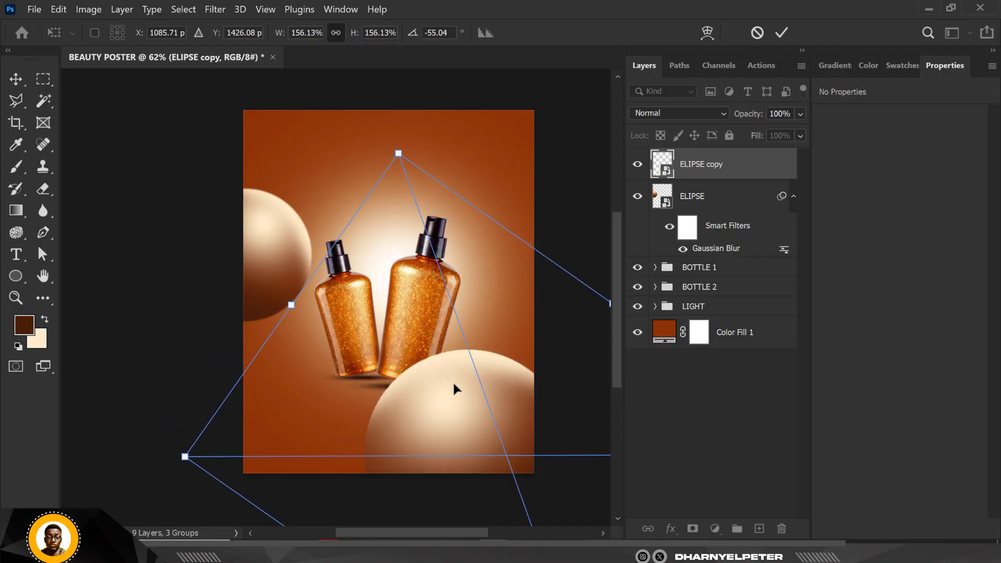
key("Return")
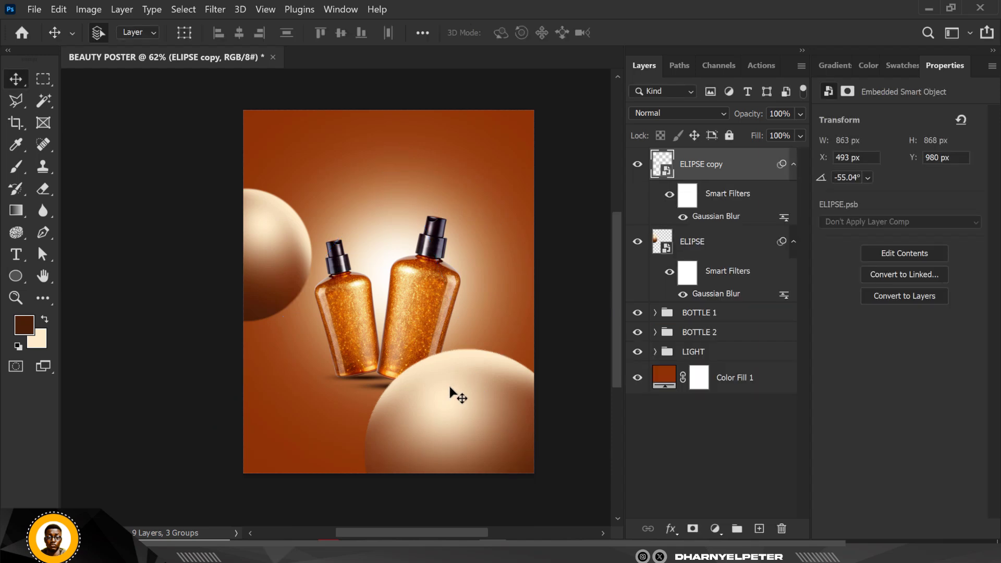
scroll(407, 311, "down", 2)
scroll(438, 330, "up", 1)
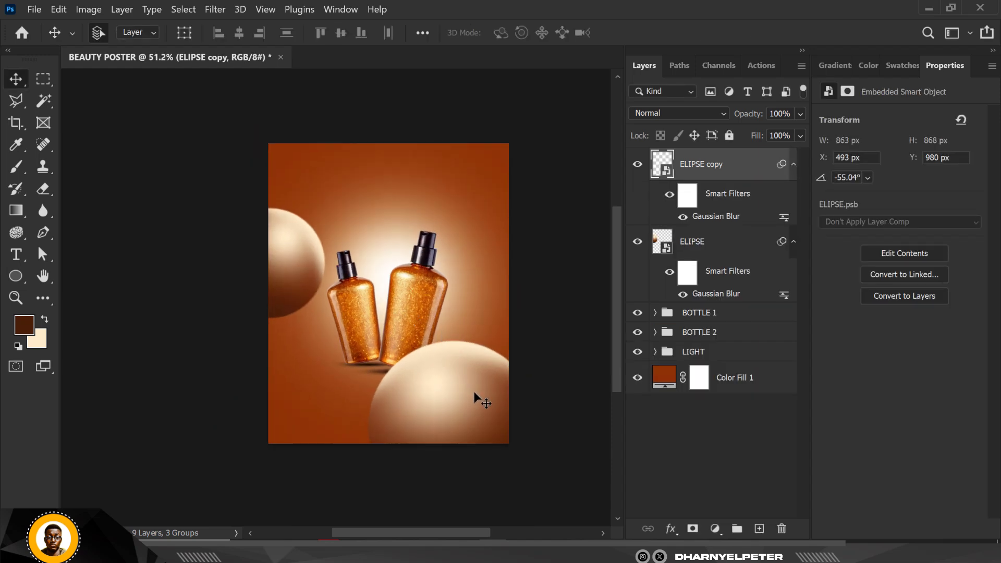
Duplicate the left-edge sphere to the poster's upper-right corner at X 951 px, Y -131 px, rotated to about -157°.
left_click(278, 258)
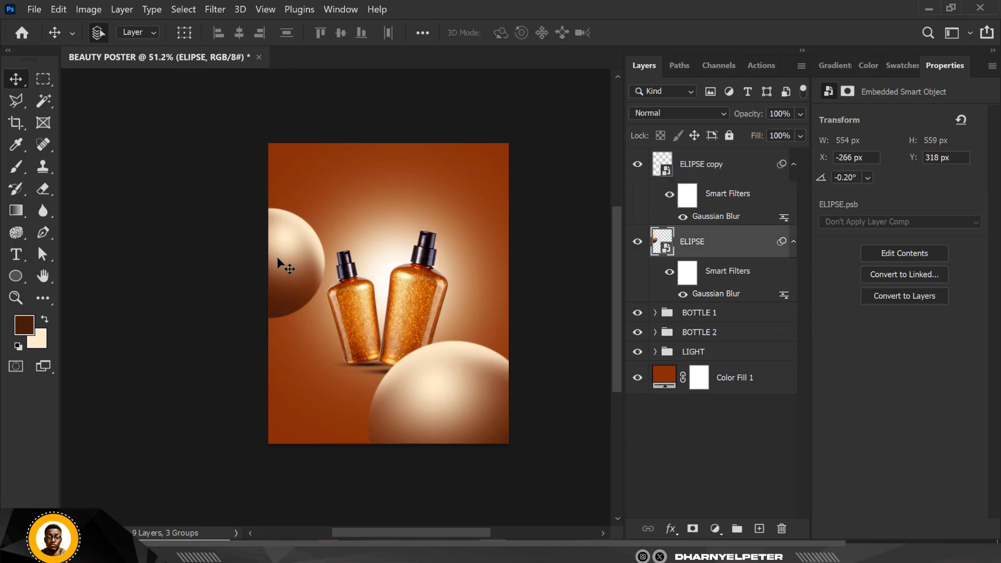
left_click_drag(284, 257, 524, 188)
left_click_drag(395, 362, 394, 362)
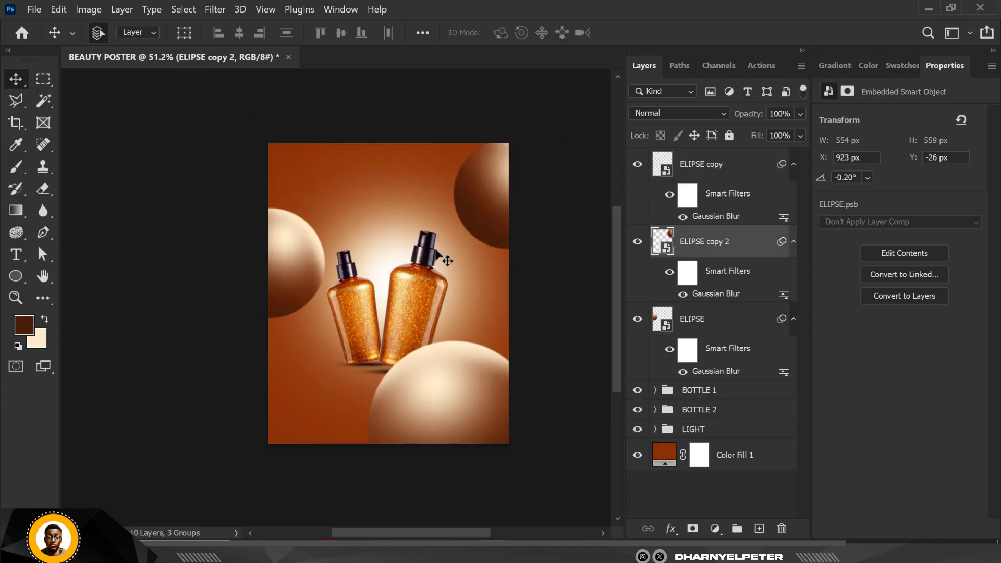
key("ctrl+t")
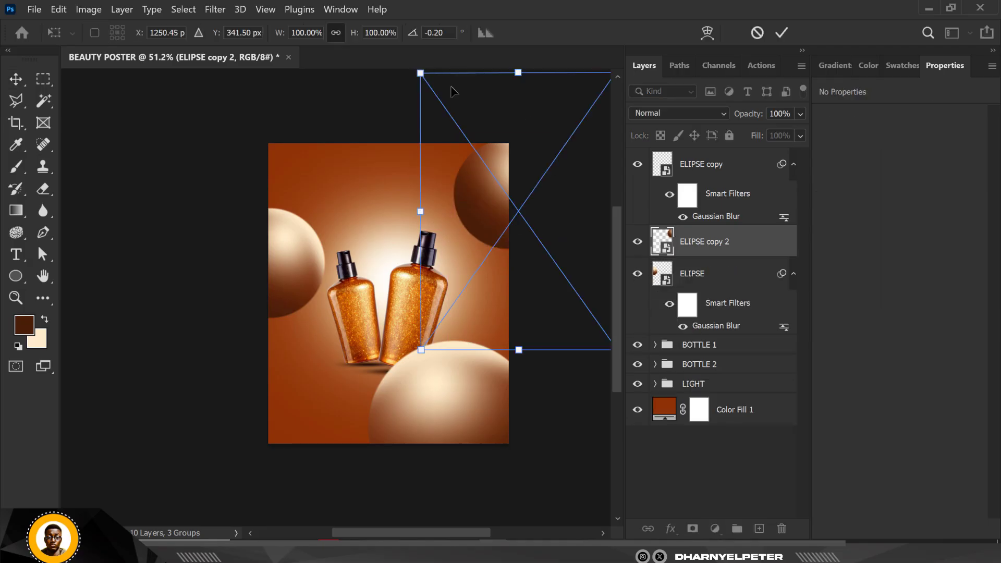
left_click_drag(404, 91, 557, 185)
key("Return")
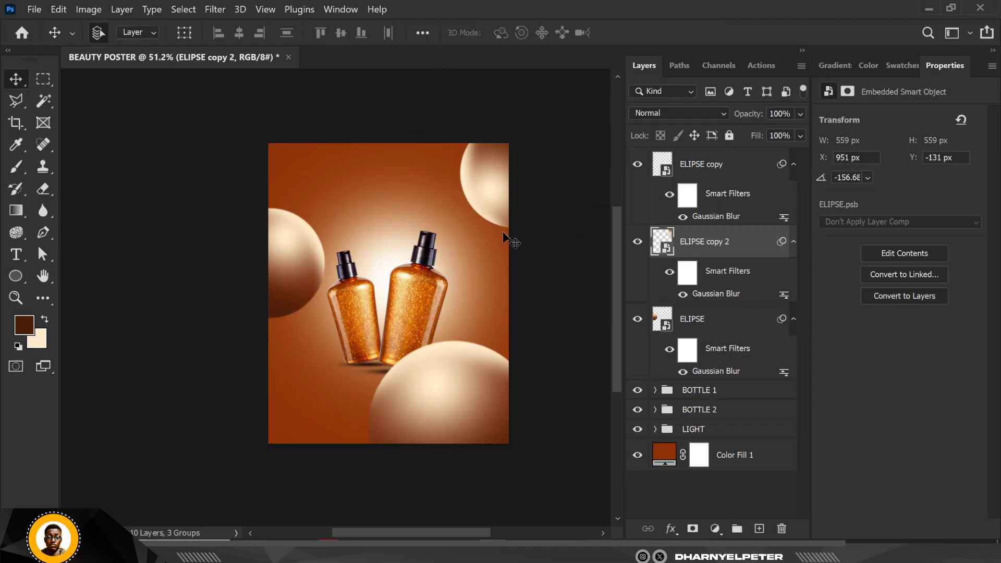
Set the upper-right sphere's Gaussian Blur radius to 6.4 pixels and increase the blur radius of the large lower-right sphere.
double_click(710, 293)
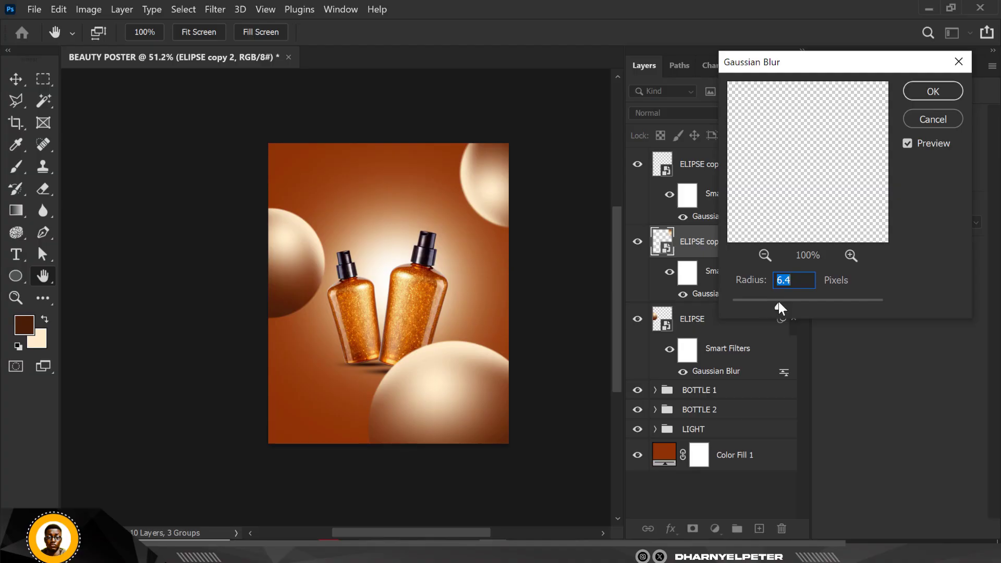
left_click(932, 91)
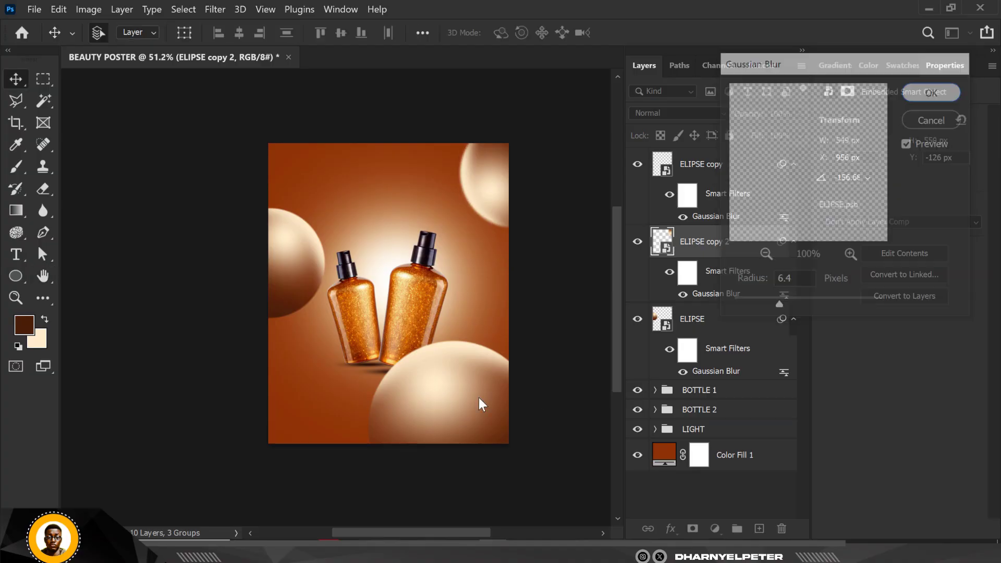
left_click(446, 393)
double_click(709, 215)
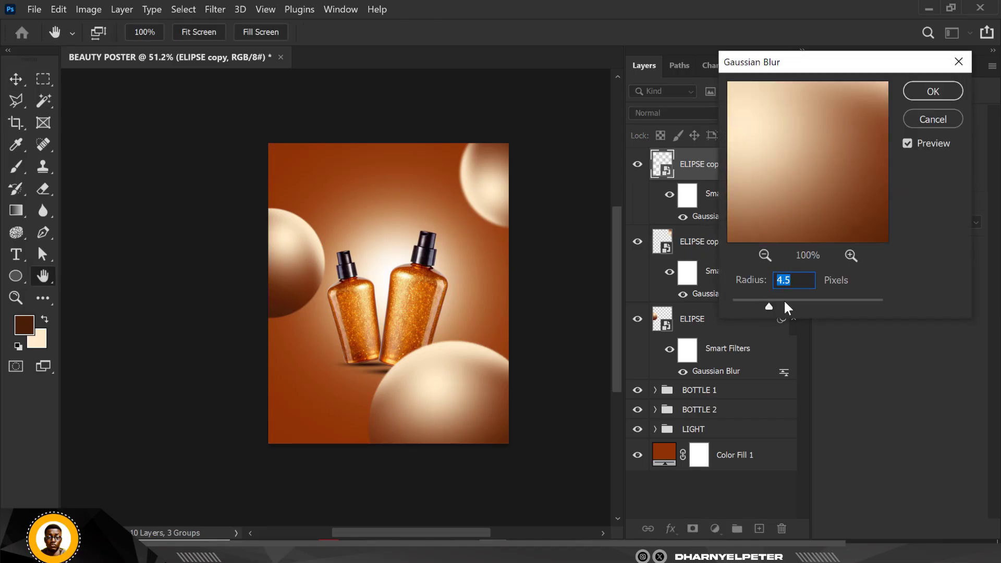
left_click_drag(784, 302, 793, 302)
key("Return")
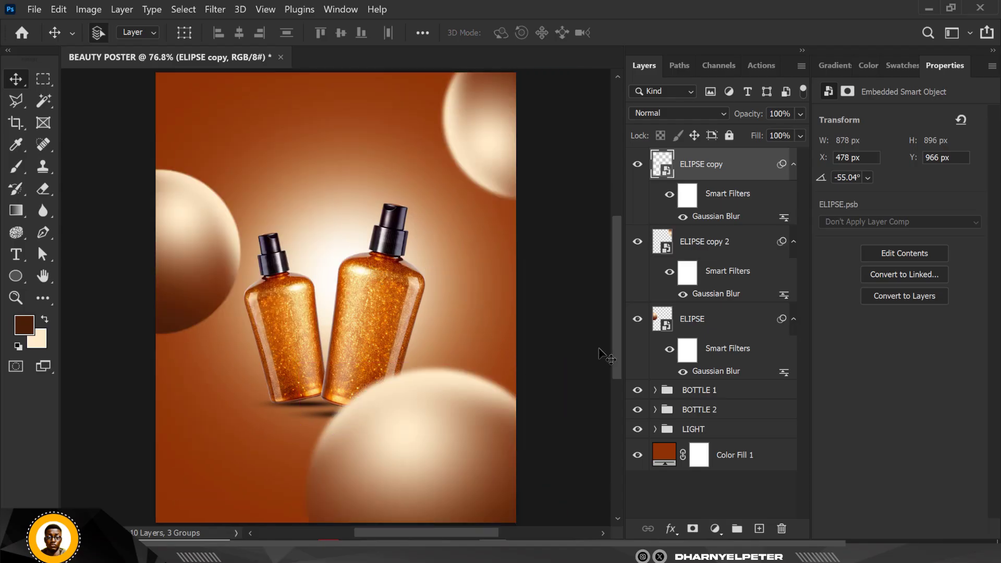
Group the three sphere layers and name the group ELIPSE.
left_click(730, 324)
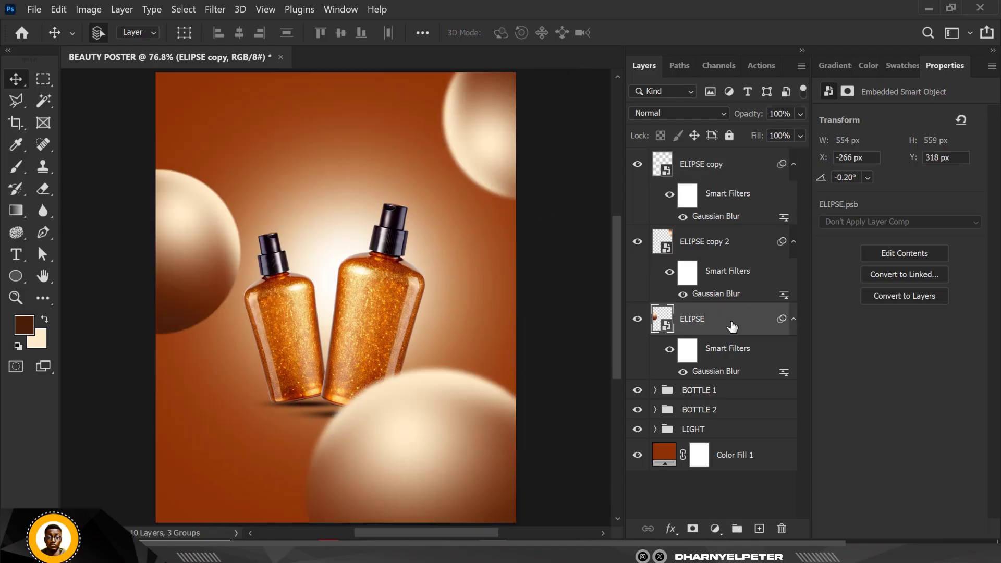
left_click(728, 177, "shift")
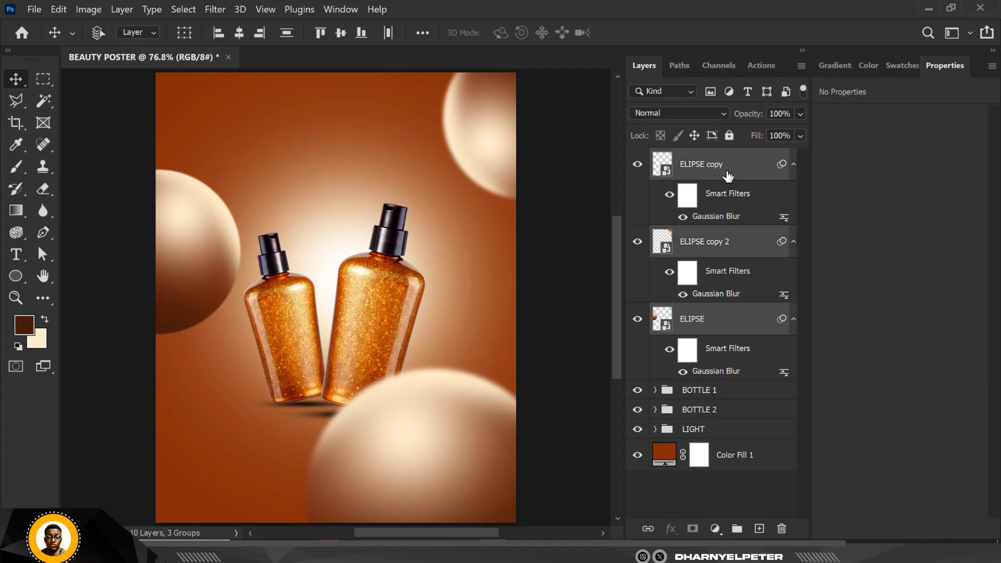
key("ctrl+g")
double_click(698, 160)
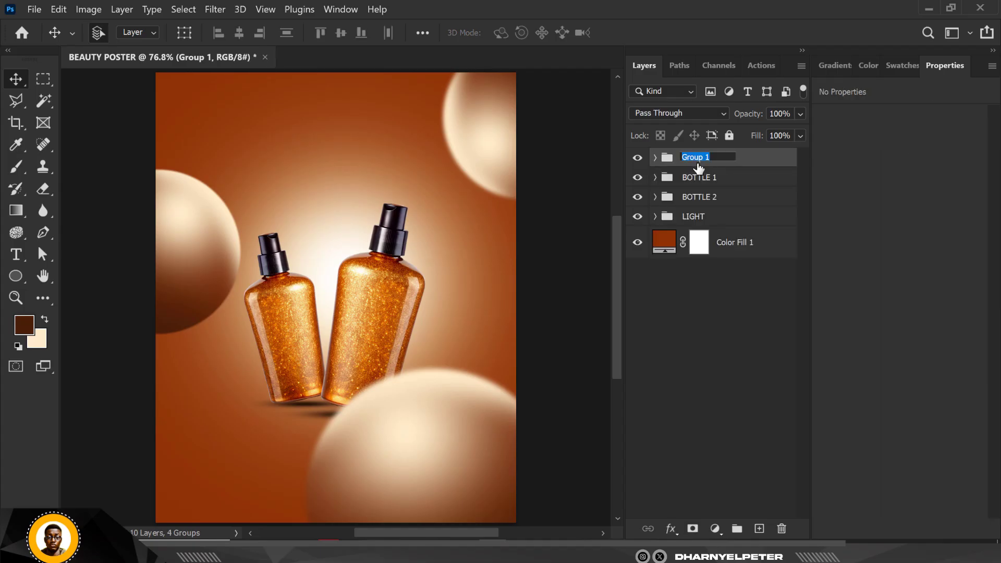
type("ELIPSE")
key("Return")
Add a Color Balance adjustment layer clipped to the ELIPSE group.
left_click(715, 529)
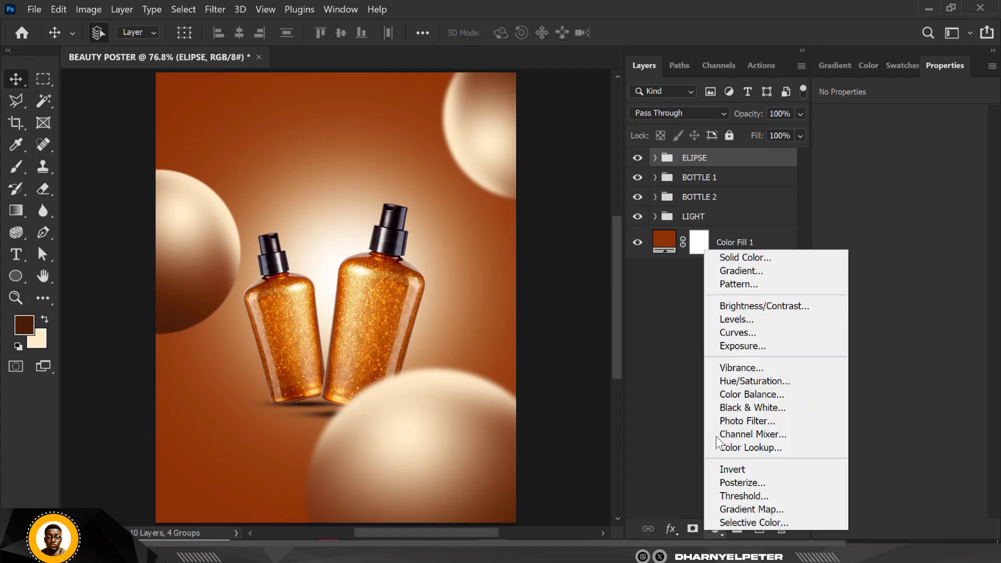
left_click(745, 394)
right_click(764, 162)
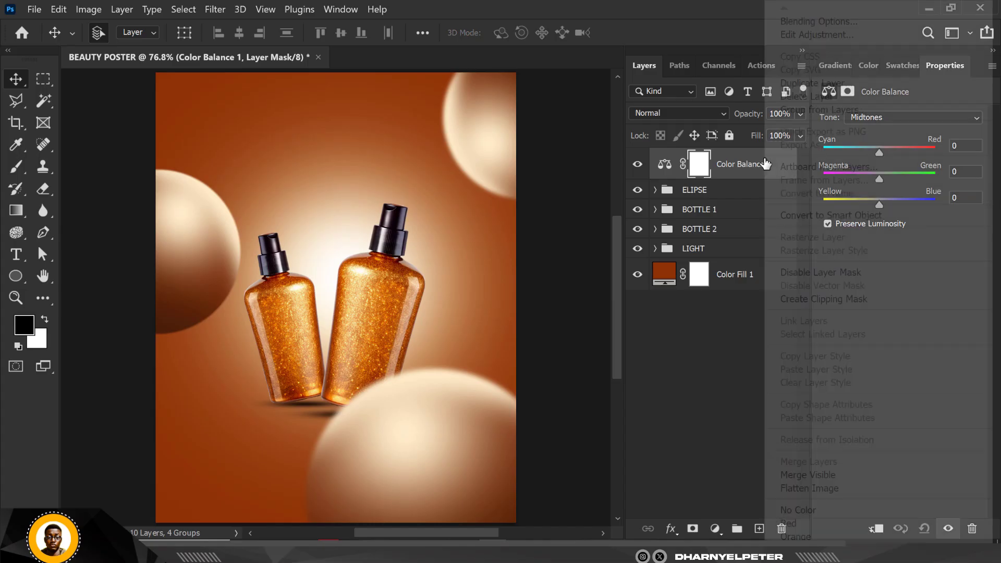
left_click(816, 298)
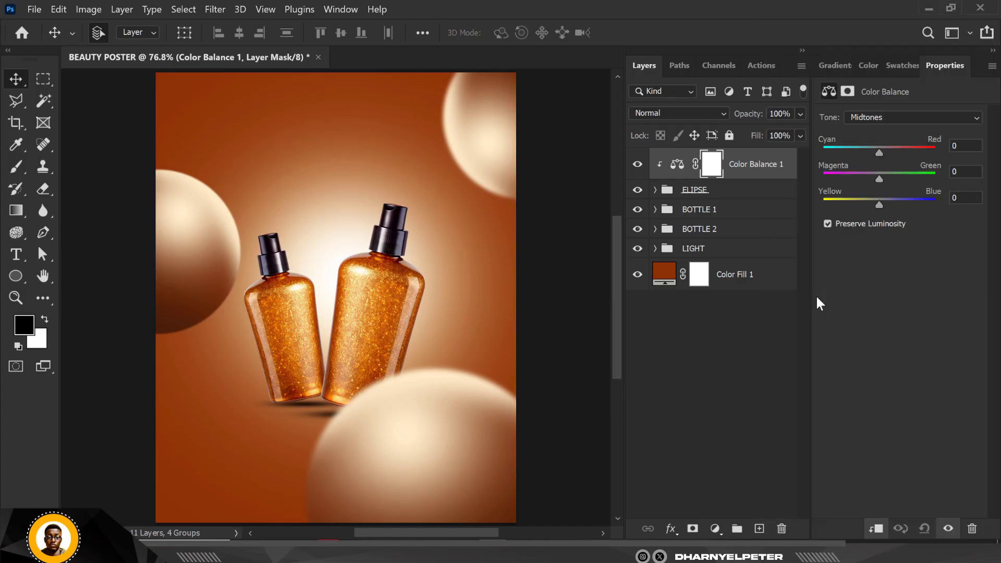
Set the spheres' Color Balance to Cyan-Red +15 in the midtones, and Cyan-Red +1 and Yellow-Blue -12 in the highlights.
left_click_drag(879, 154, 888, 151)
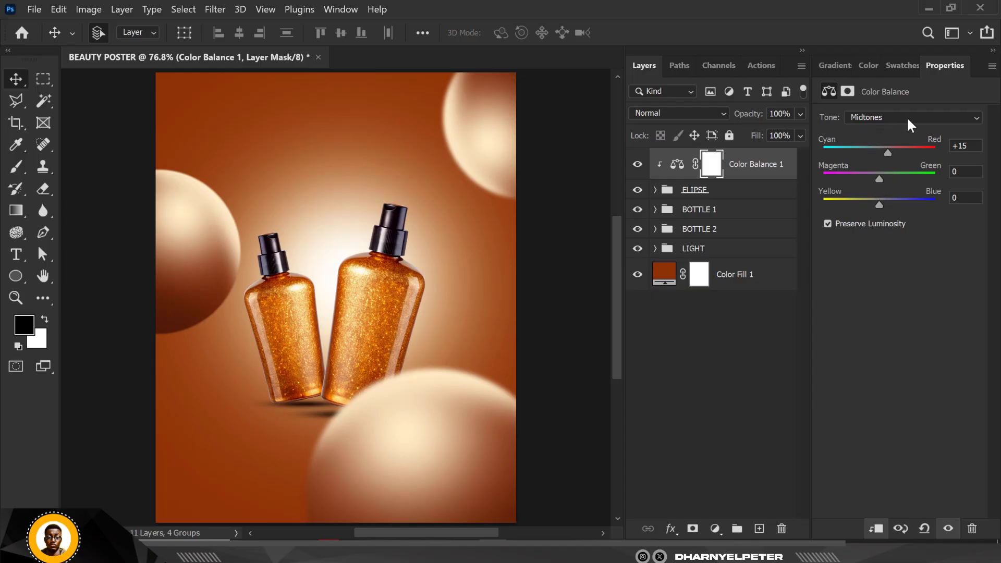
left_click(901, 113)
left_click(872, 154)
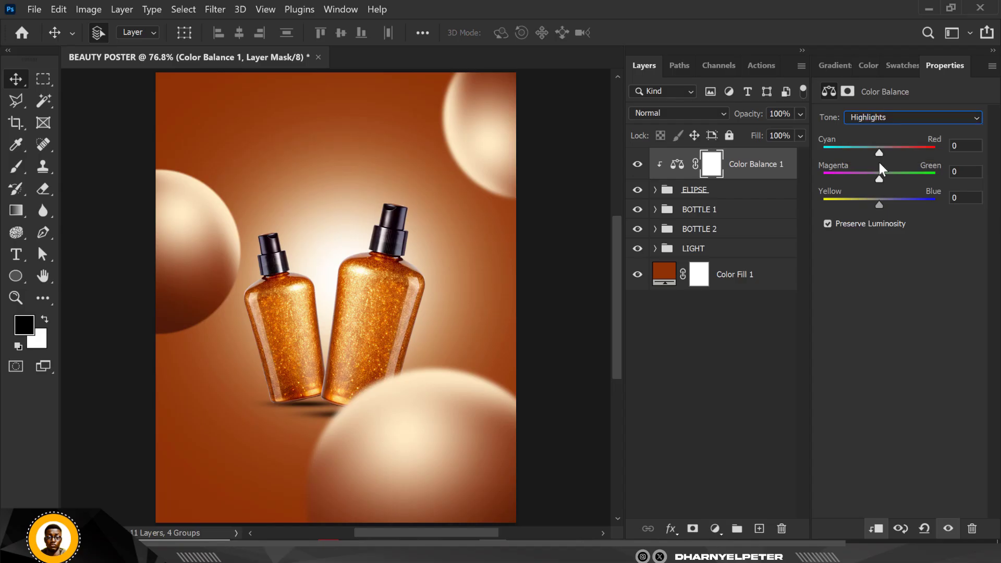
left_click(879, 152)
left_click_drag(889, 149, 880, 155)
left_click(879, 204)
left_click_drag(878, 204, 872, 205)
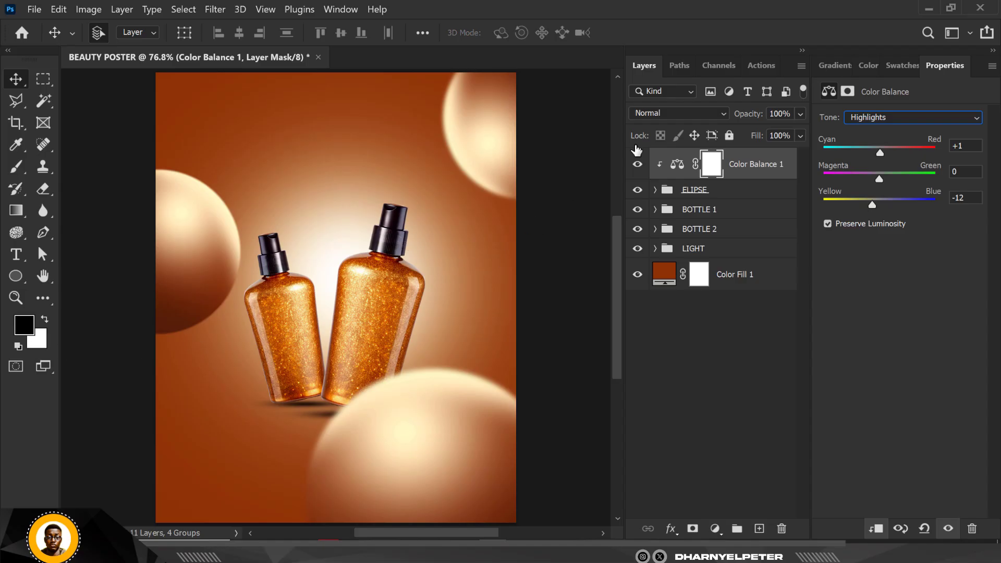
left_click(770, 166)
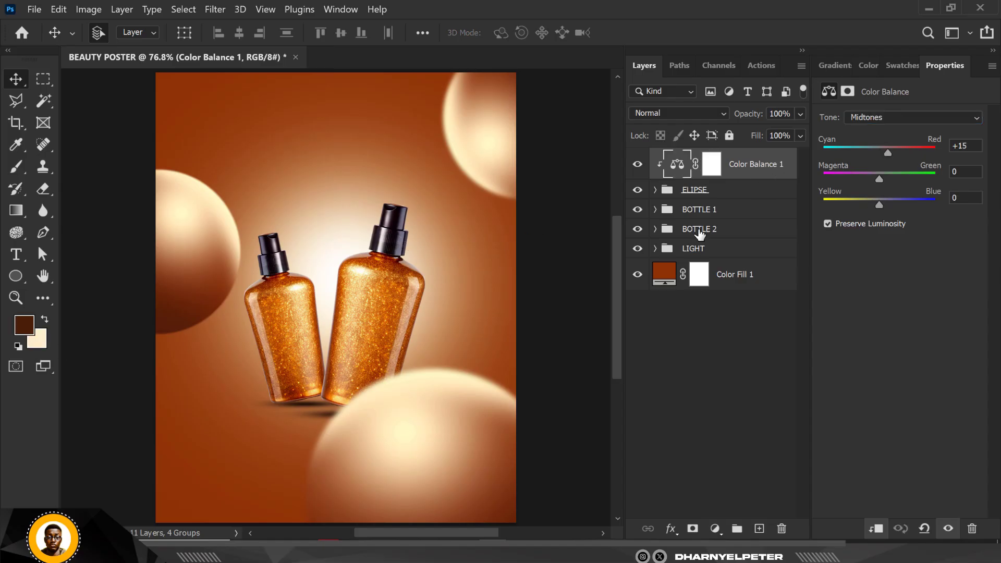
Move the BOTTLE 1 and BOTTLE 2 groups together slightly down the poster.
scroll(433, 233, "down", 2)
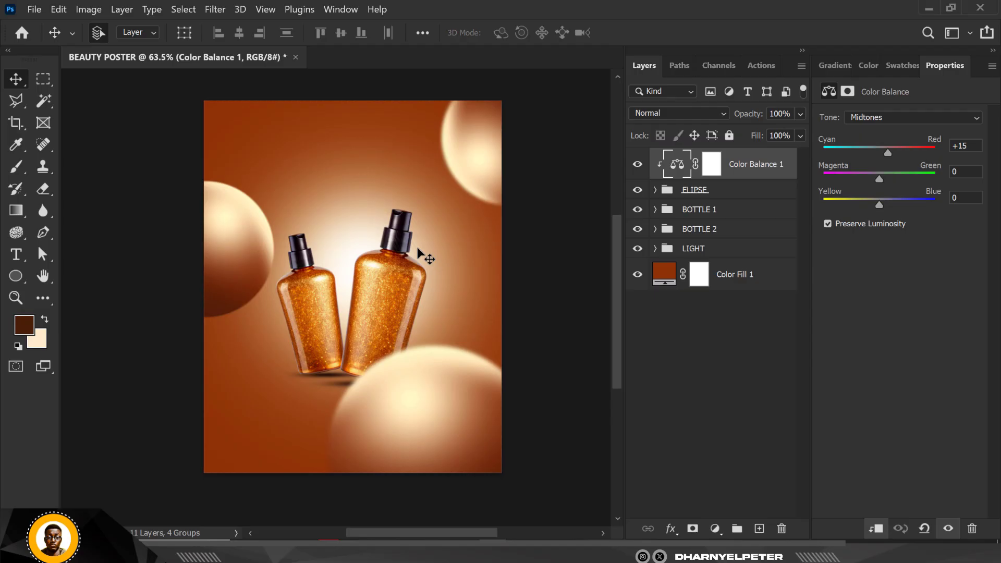
scroll(417, 248, "up", 1)
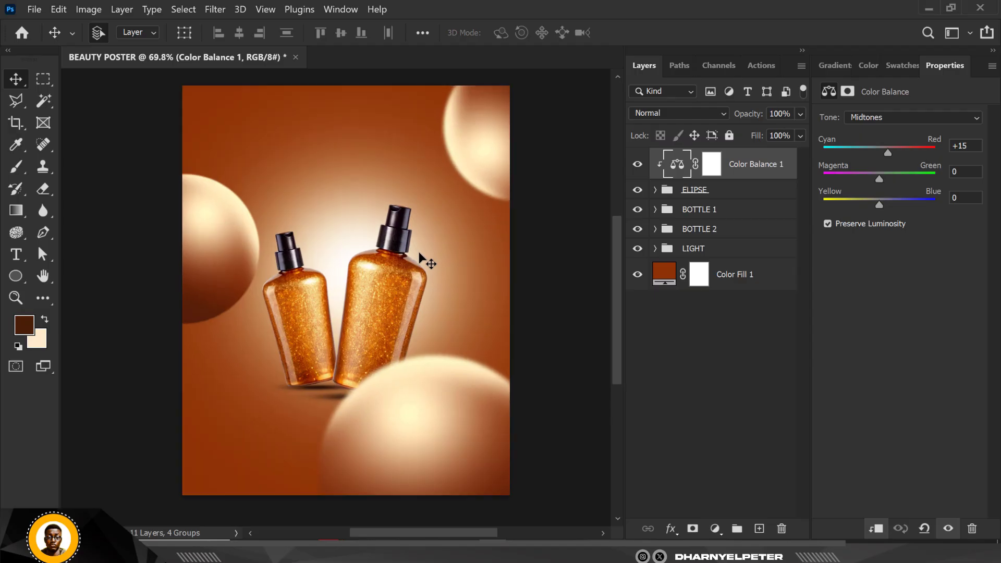
left_click(707, 233)
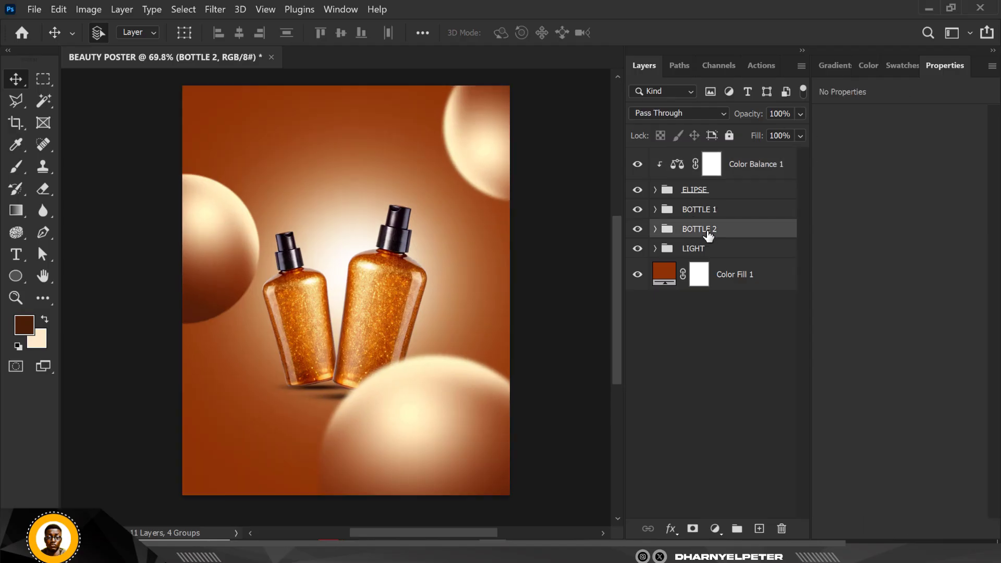
left_click(720, 214, "shift")
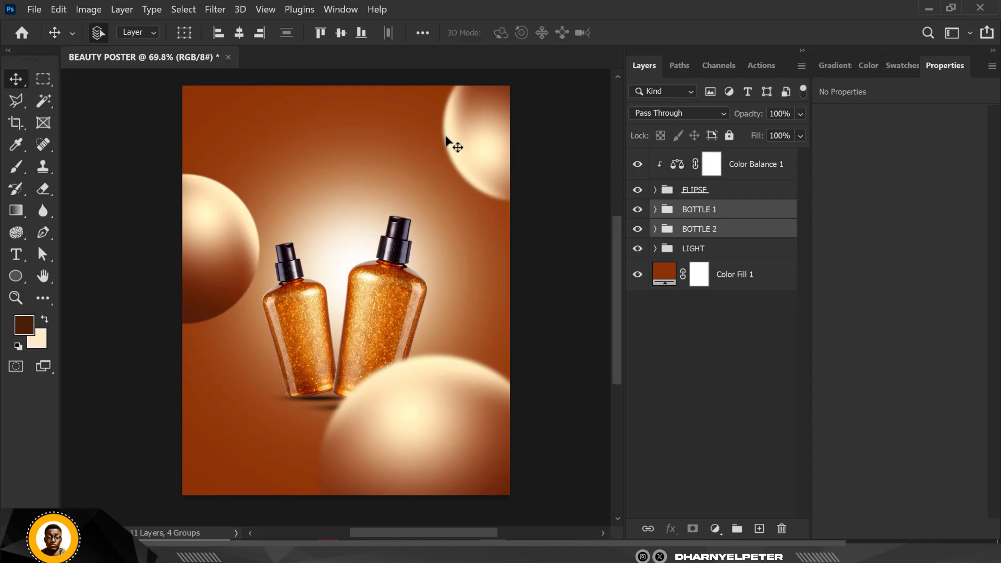
Enlarge the BOTTLE 1 group to 104.10%, keeping its lower-left corner in place.
left_click(637, 210)
left_click(637, 211)
left_click(729, 210)
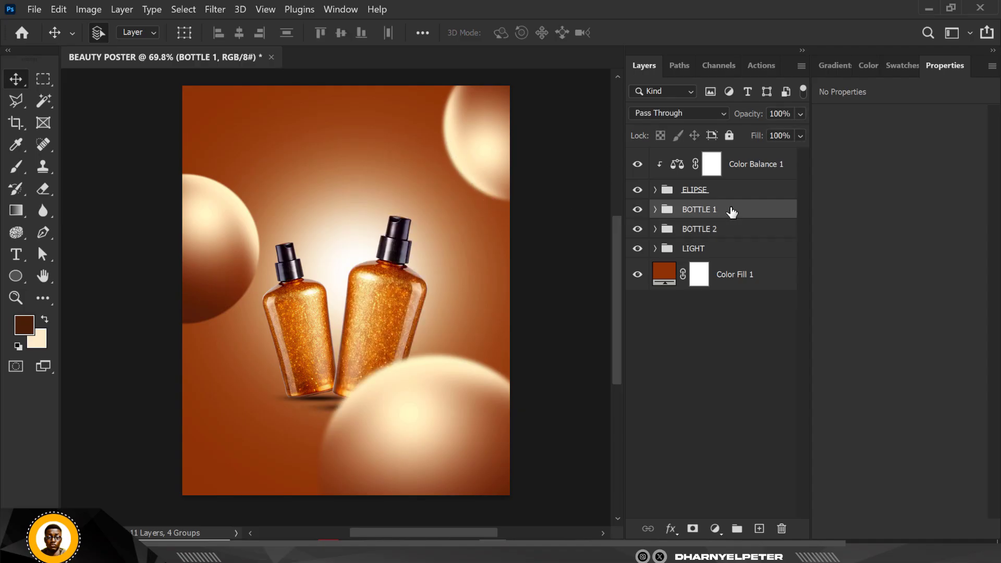
key("ctrl+t")
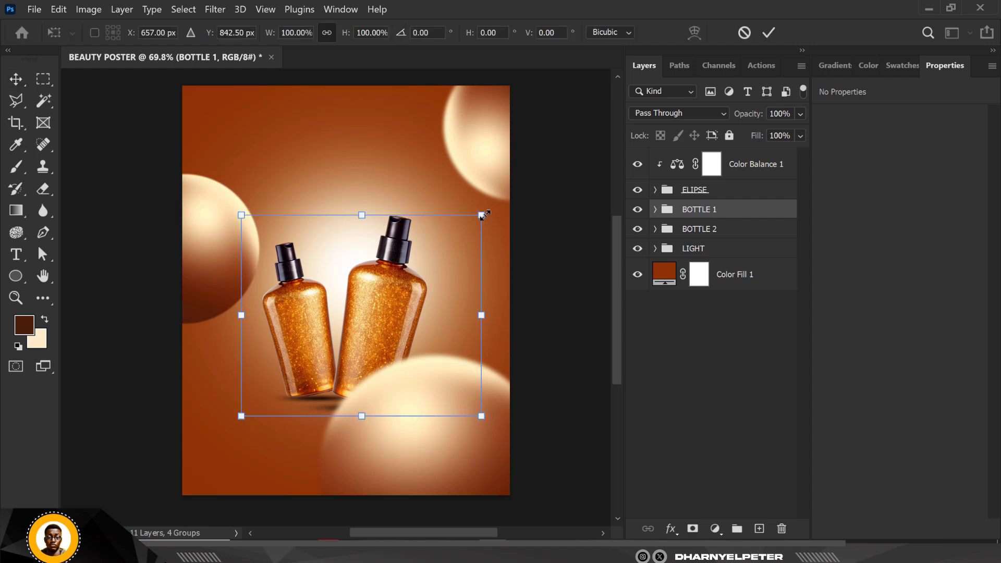
left_click_drag(481, 209, 488, 198)
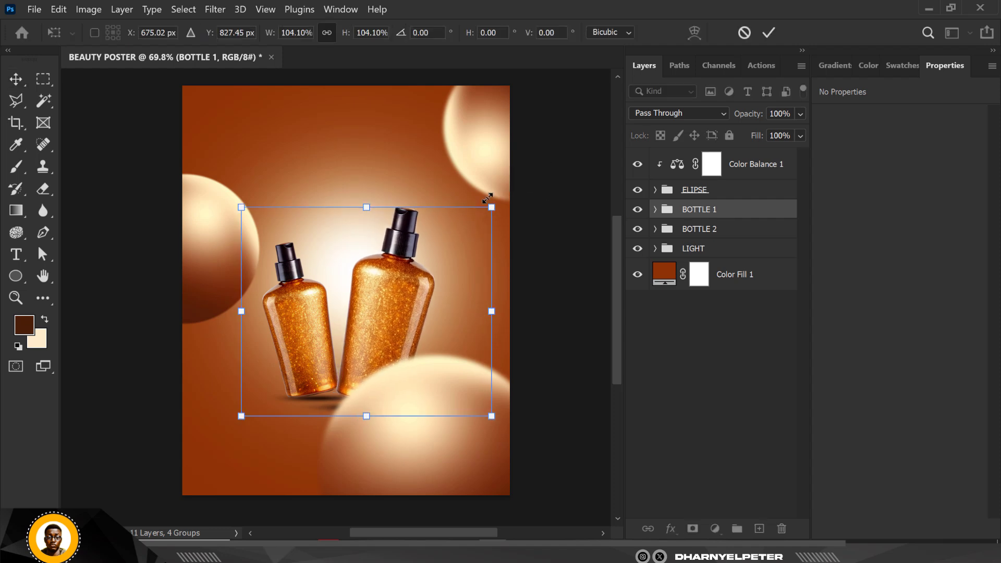
key("Return")
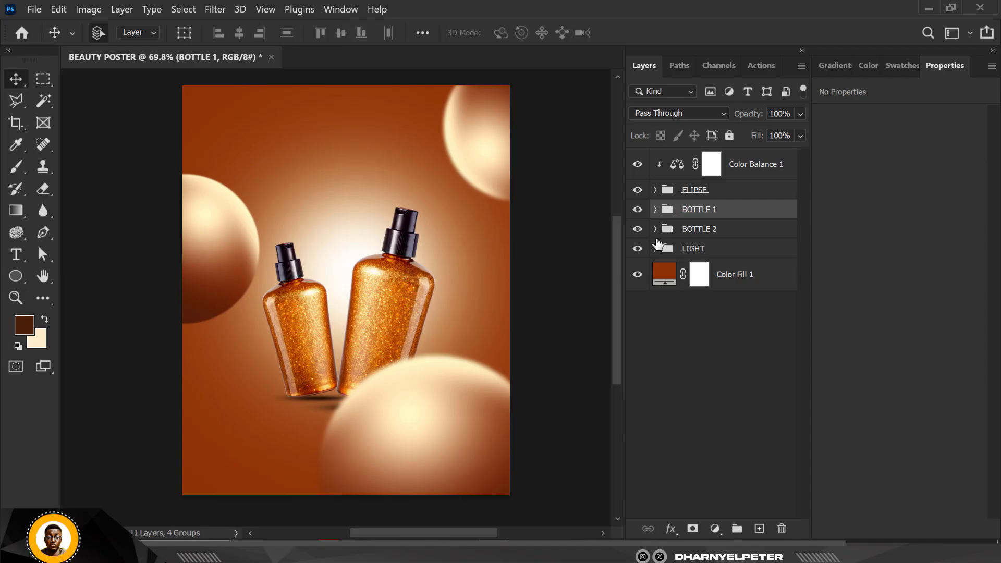
Add a new layer above Color Balance 1 and set the foreground colour to dark brown #361606.
left_click(738, 165)
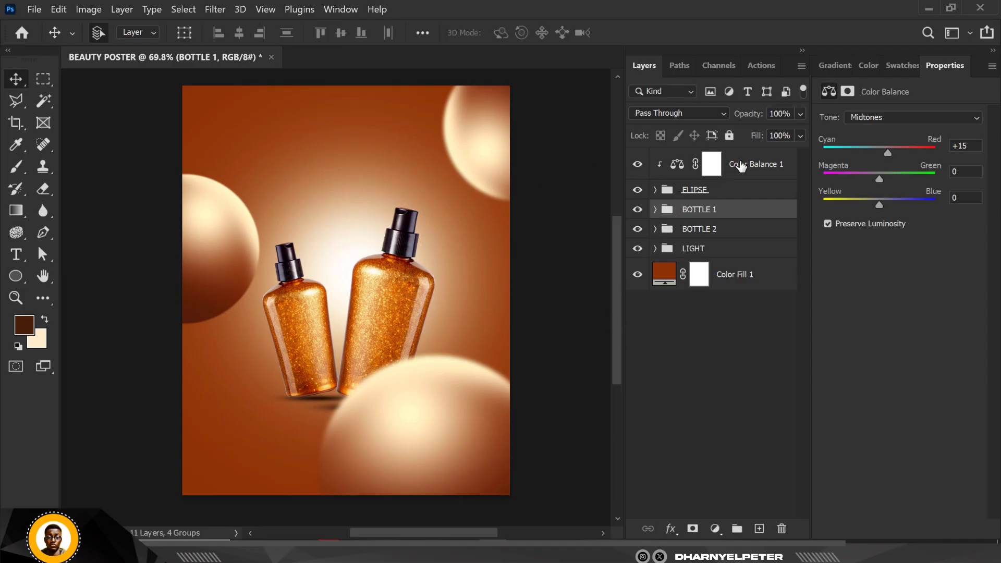
left_click(759, 528)
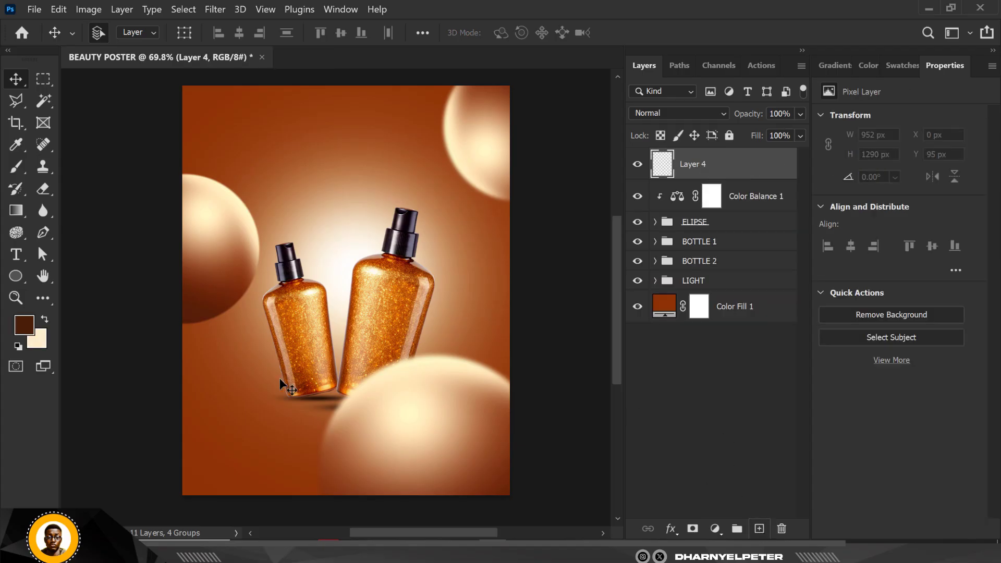
left_click(22, 329)
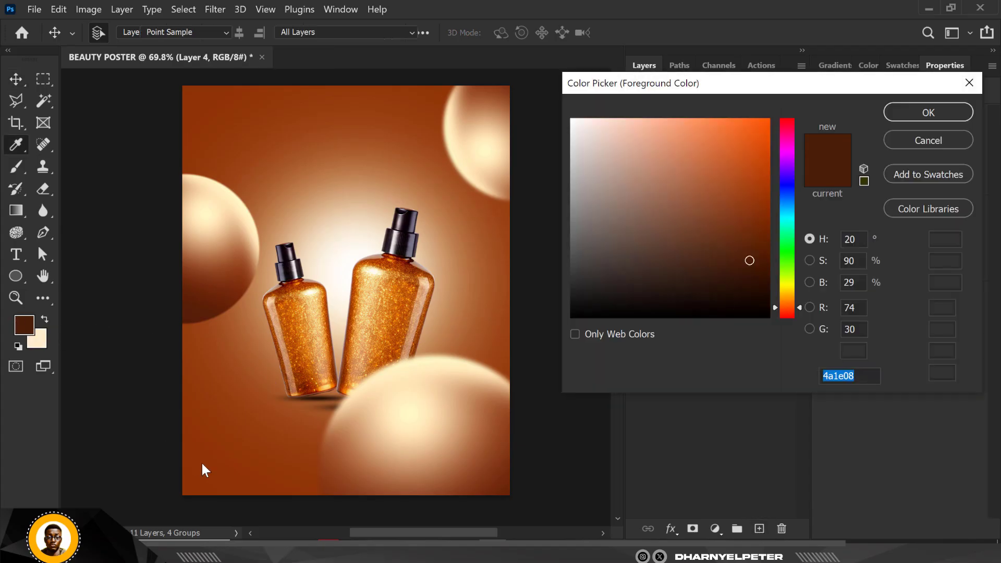
left_click(207, 467)
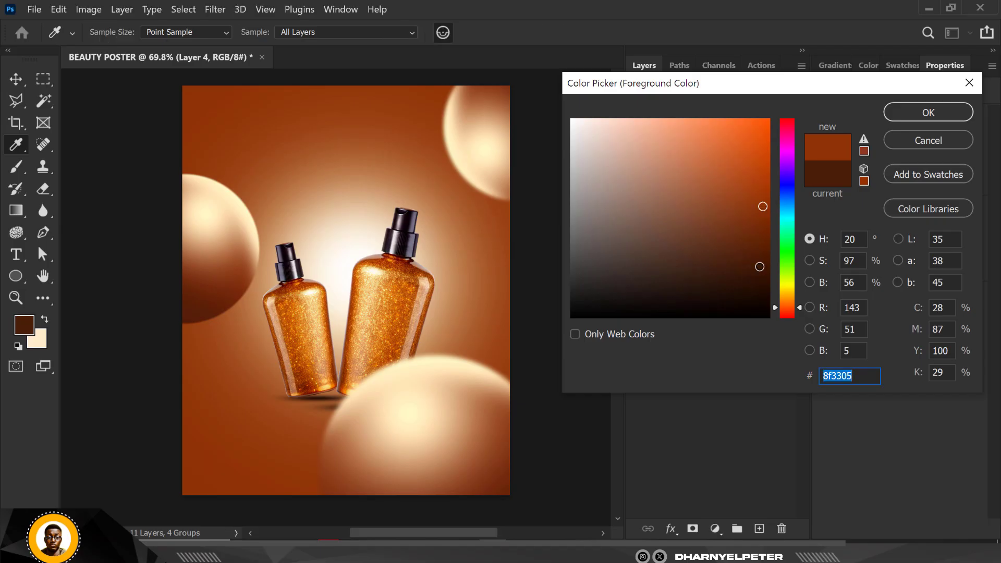
left_click(752, 274)
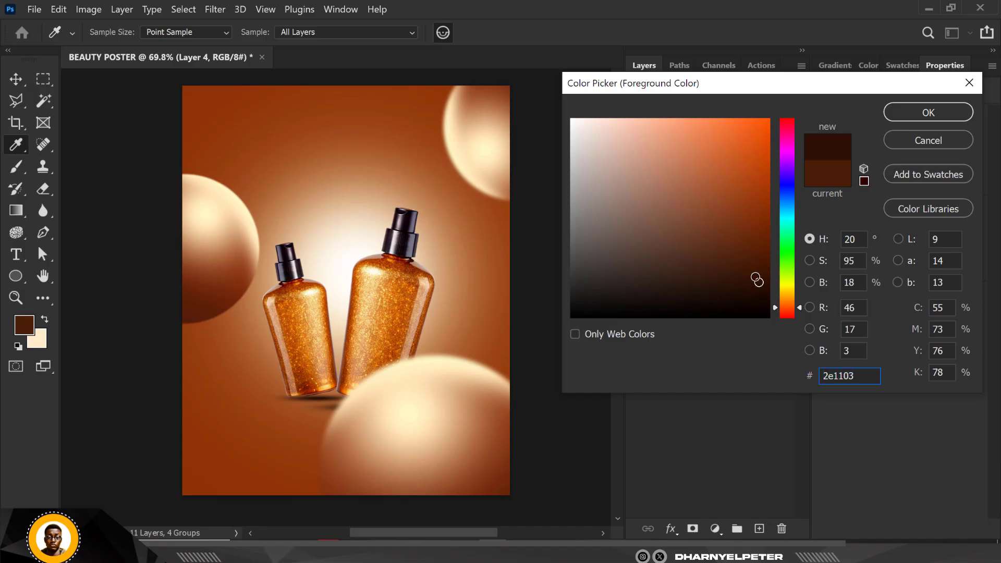
left_click(758, 282)
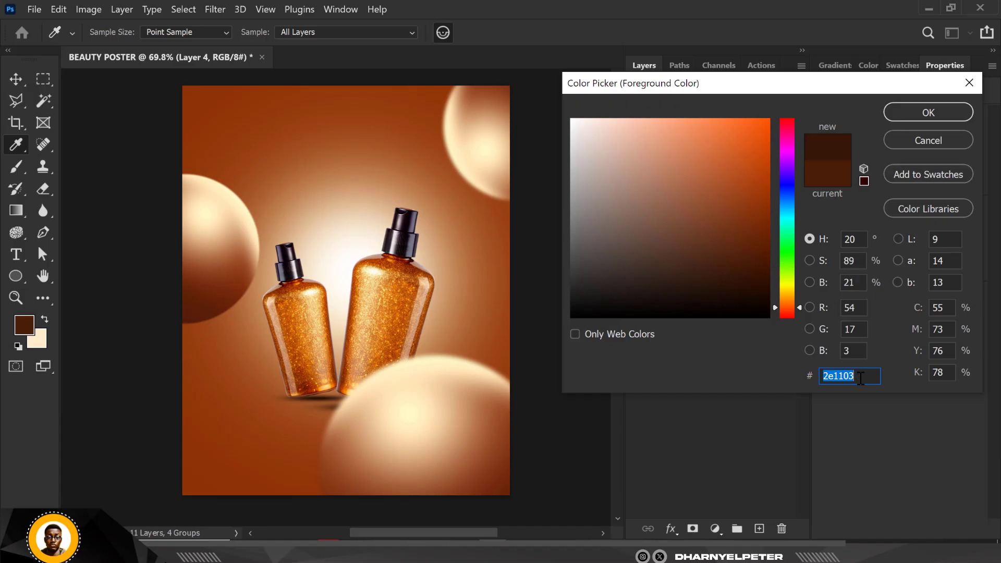
type("361606")
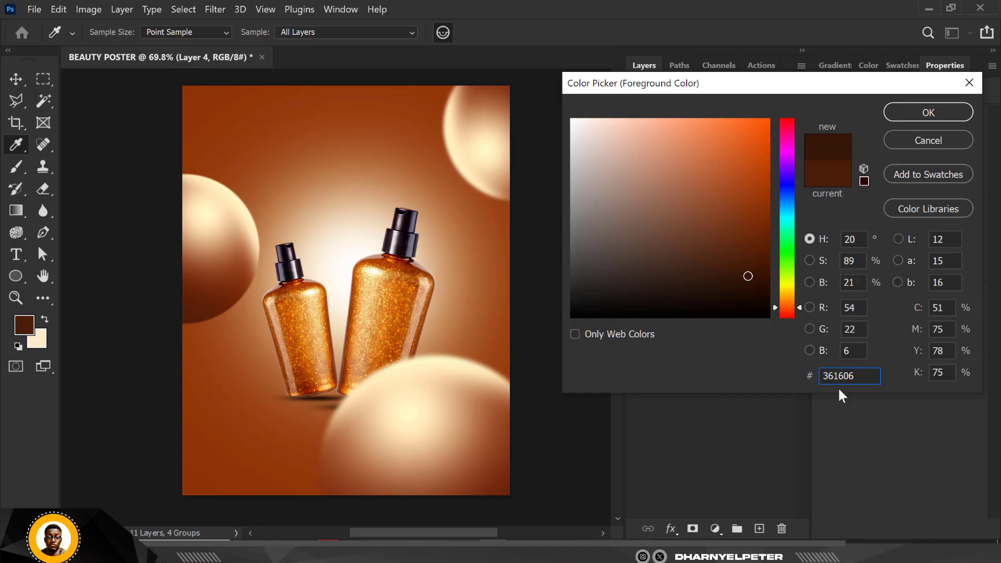
left_click_drag(859, 373, 808, 371)
left_click(933, 109)
key("v")
Darken the poster's lower corners on the new layer with linear foreground-to-transparent gradients running inward.
scroll(369, 262, "down", 1)
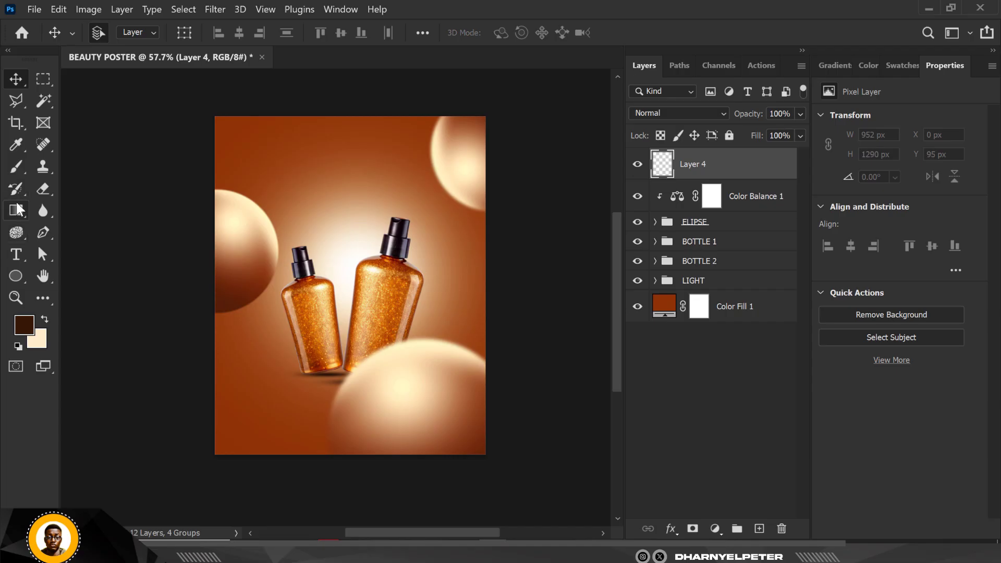
left_click(16, 210)
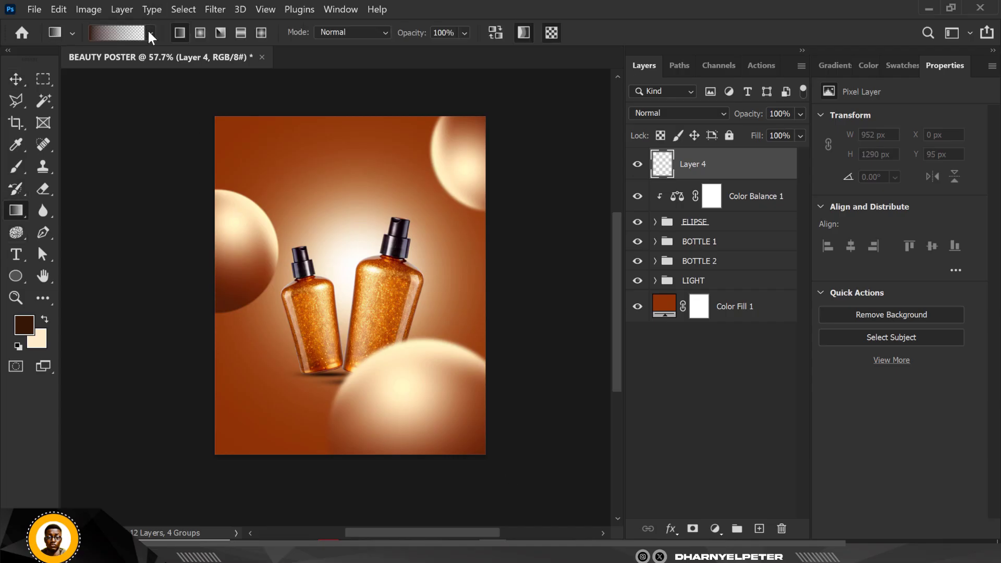
left_click(149, 31)
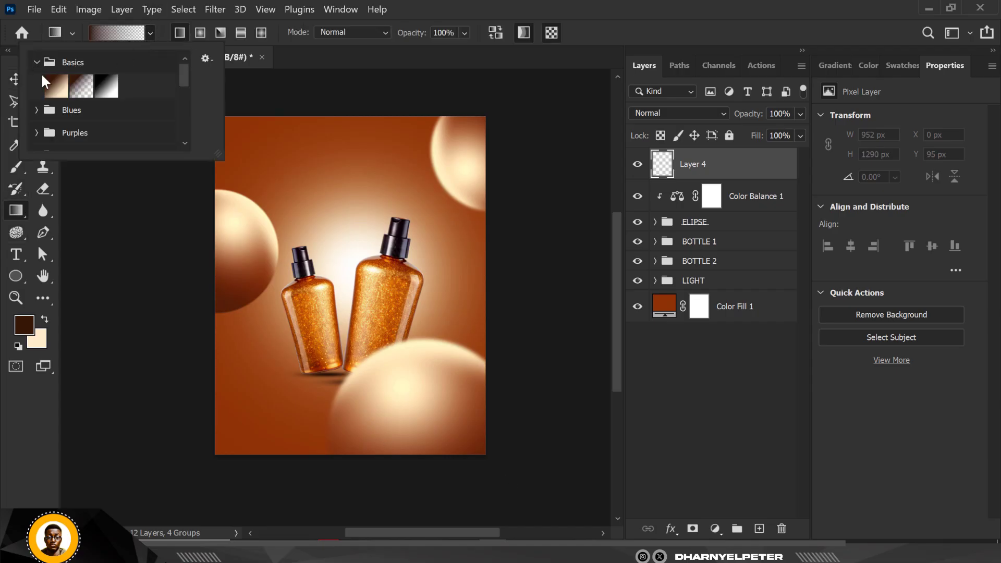
left_click(81, 86)
left_click(750, 169)
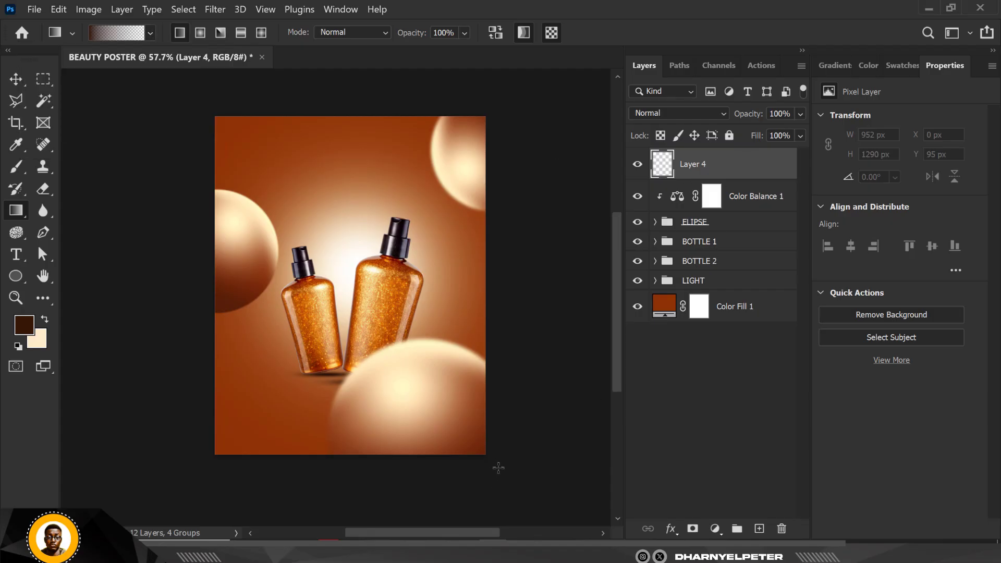
left_click_drag(439, 415, 357, 292)
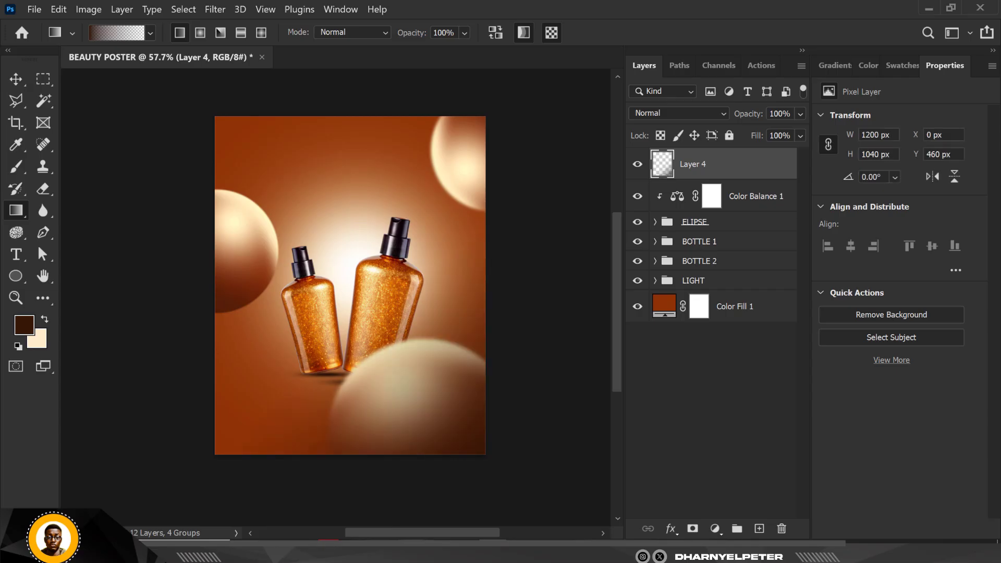
left_click_drag(193, 482, 192, 480)
scroll(280, 198, "up", 1)
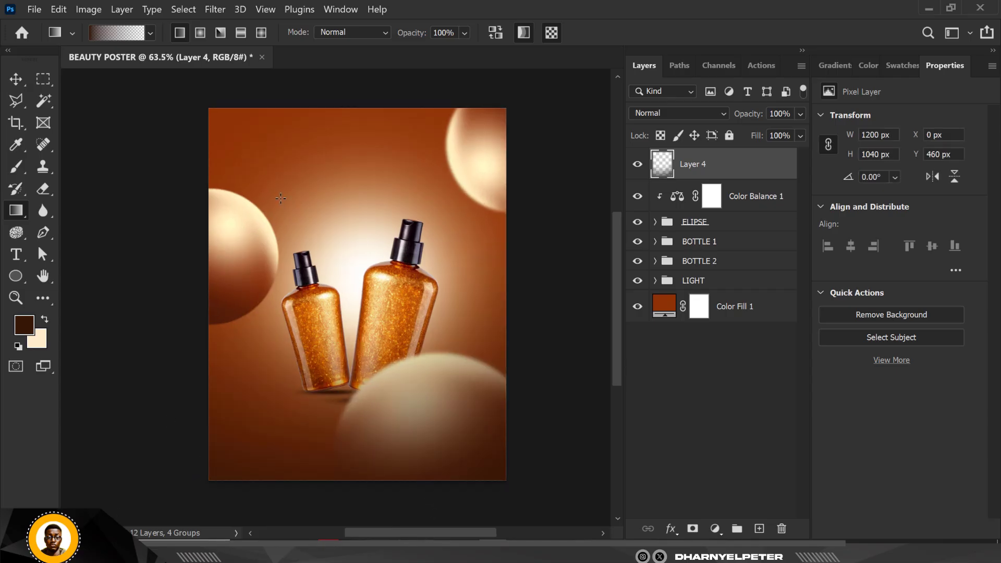
scroll(293, 207, "up", 1)
scroll(284, 250, "down", 2)
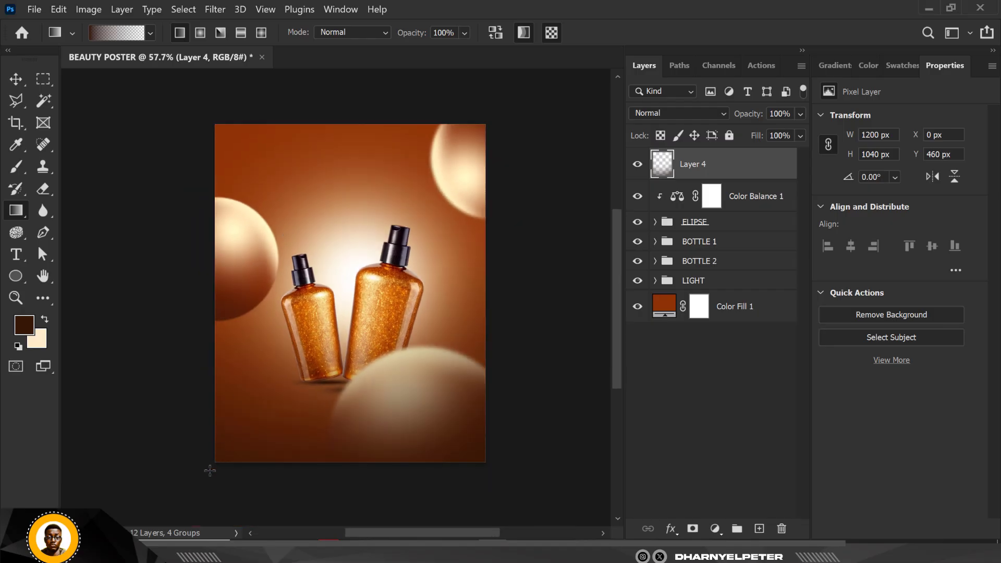
scroll(346, 309, "up", 1)
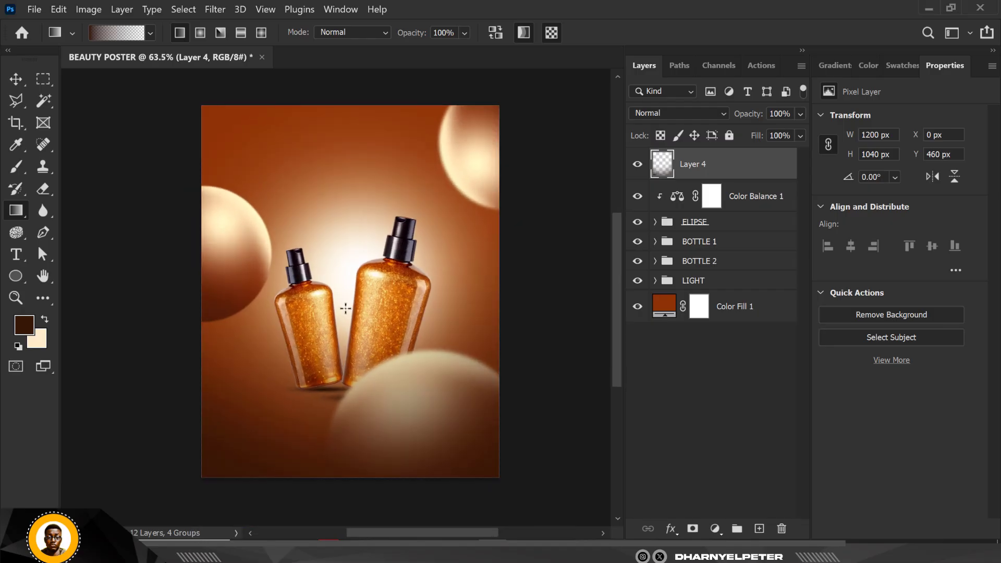
left_click(16, 79)
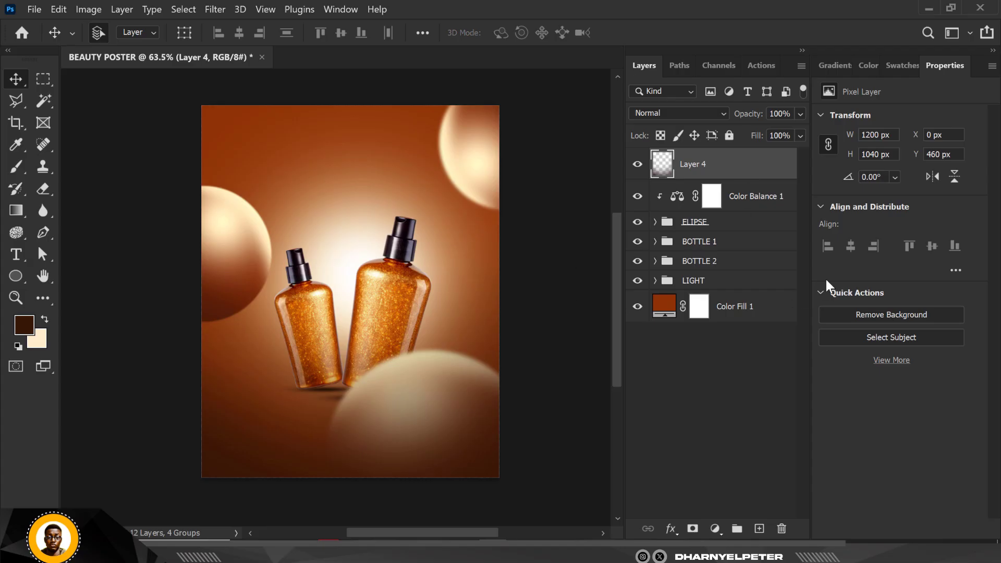
left_click(740, 308)
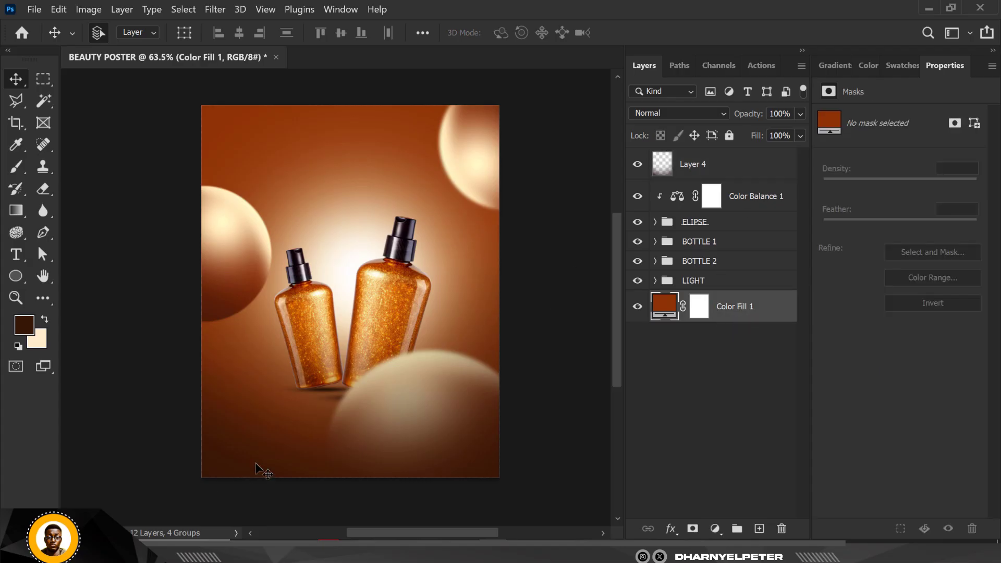
key("alt+Tab")
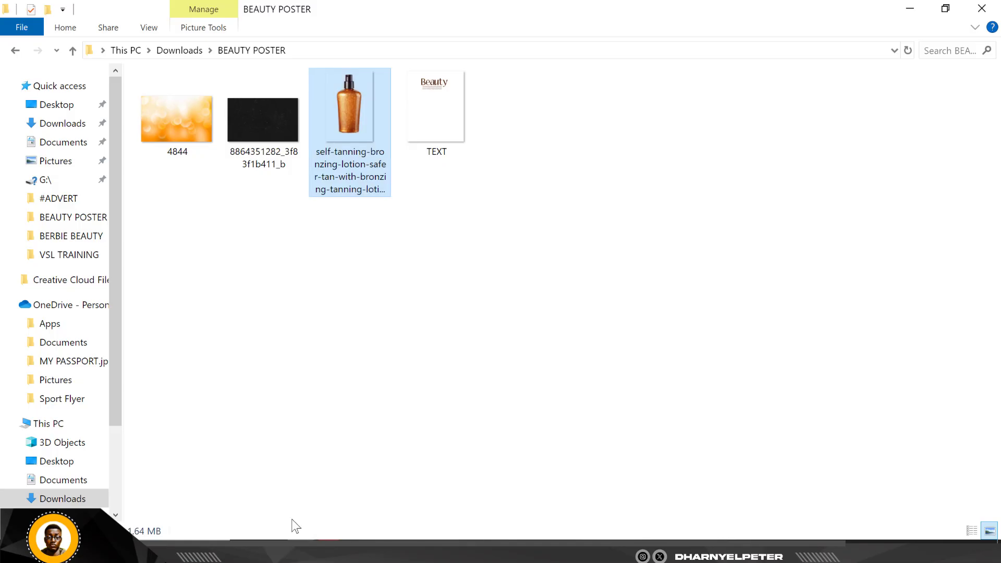
left_click(271, 125)
left_click_drag(258, 115, 388, 277)
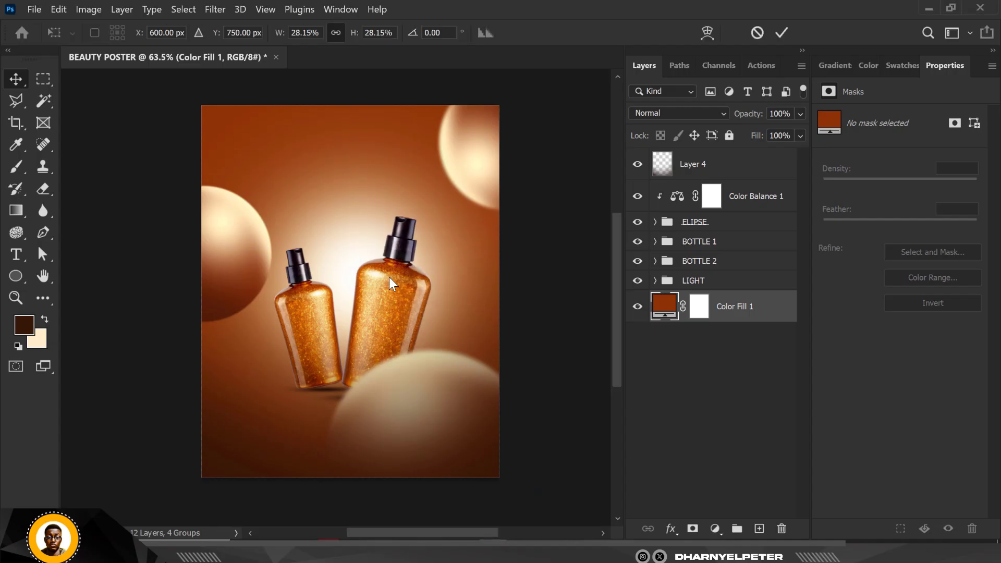
Rotate the placed texture to 90.69° and enlarge it to about 1384 × 2236 px so it covers the whole poster.
scroll(358, 239, "down", 3)
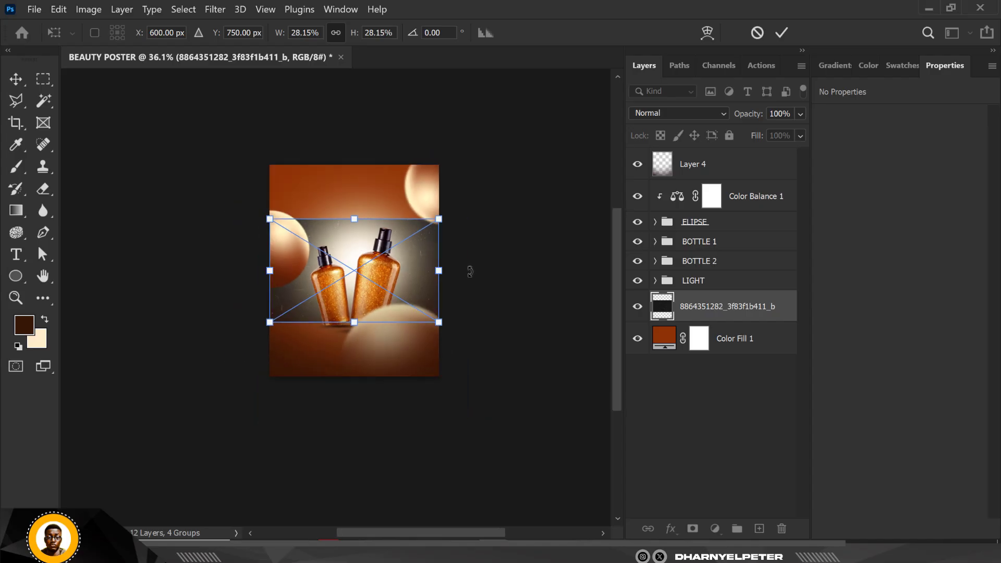
left_click_drag(488, 276, 349, 392)
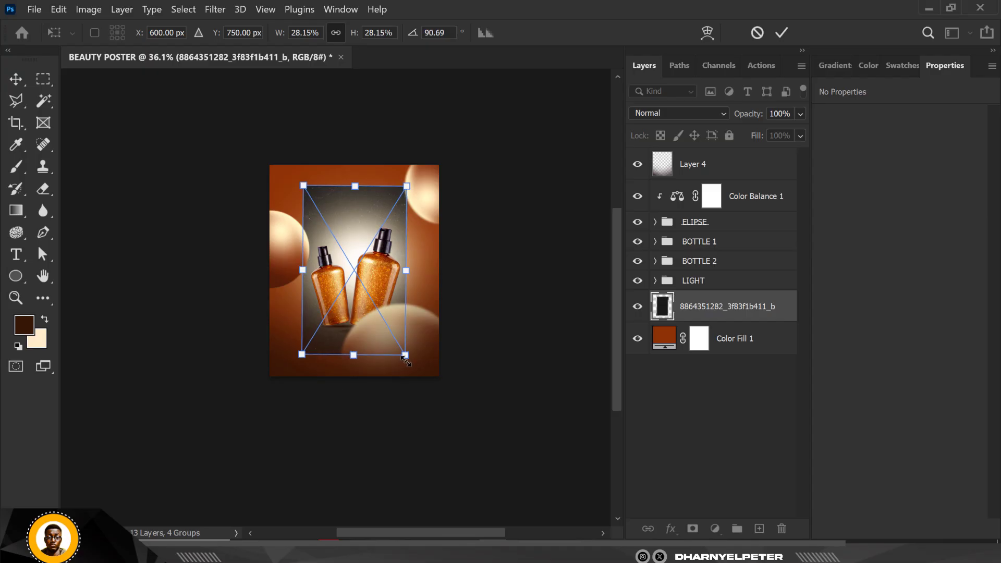
left_click_drag(411, 363, 471, 416)
key("Return")
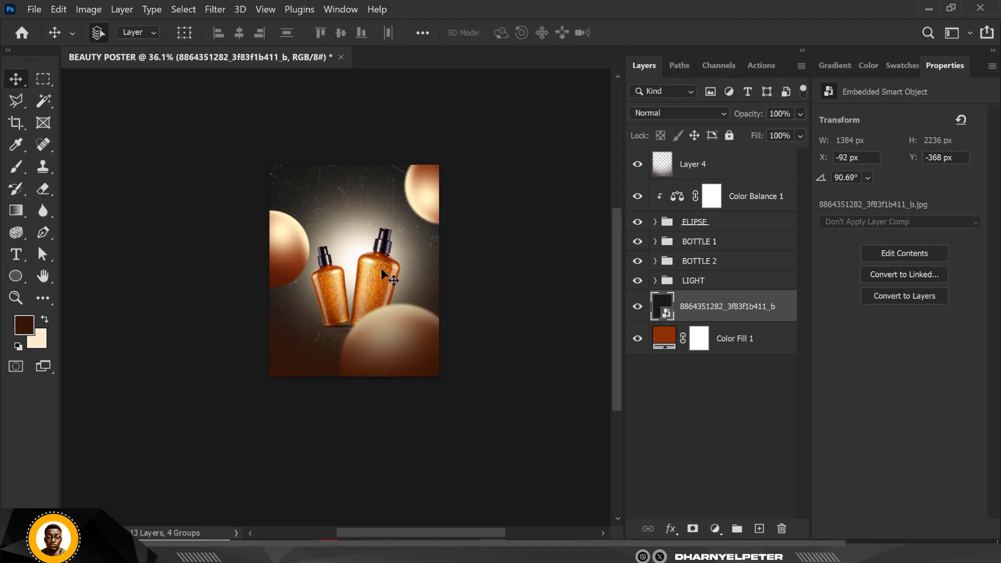
Set the texture layer's blend mode to Screen and its opacity to 53%, and deselect the layer.
scroll(388, 243, "up", 2)
scroll(400, 250, "up", 3)
left_click(673, 114)
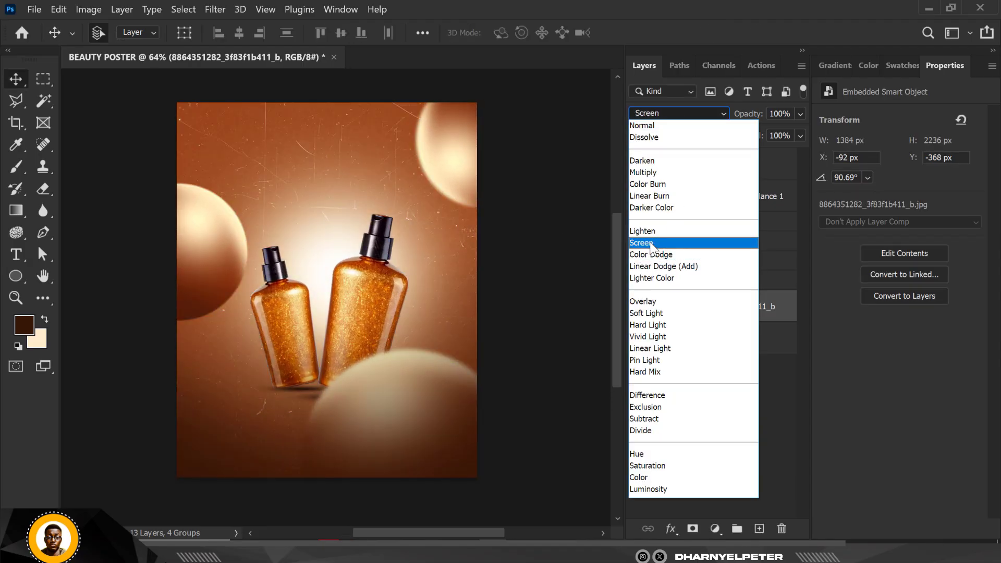
left_click(649, 242)
left_click(800, 114)
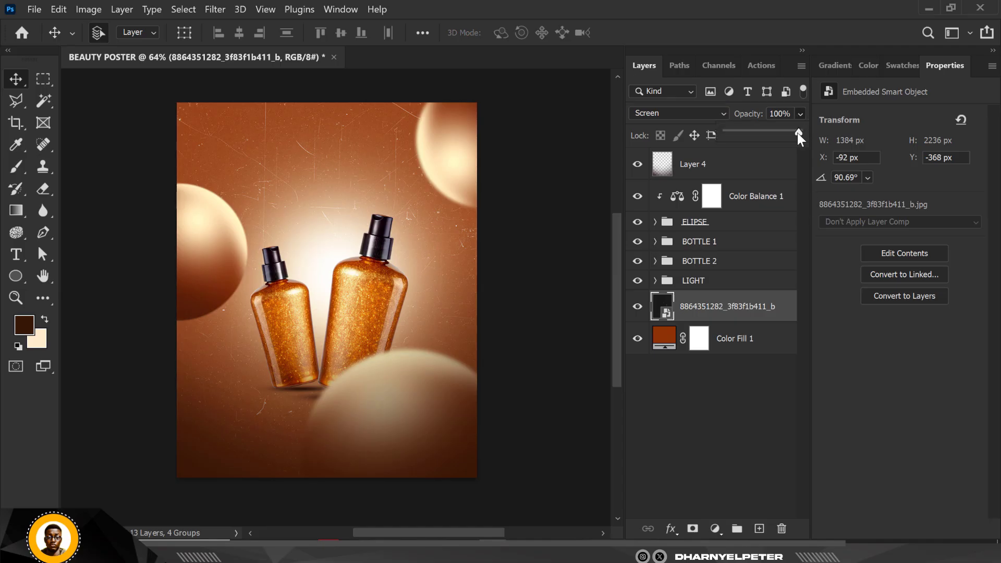
left_click_drag(769, 133, 768, 135)
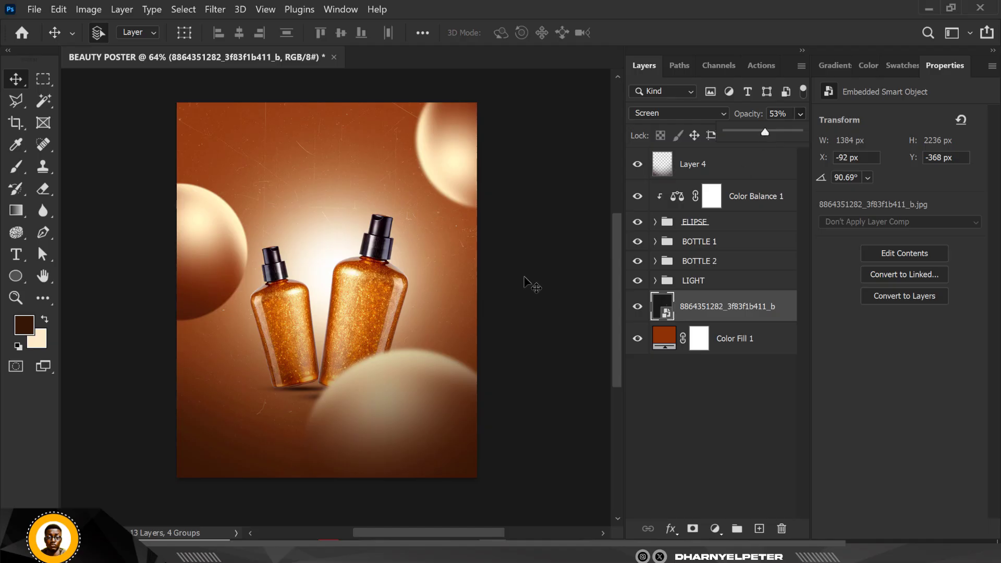
left_click(134, 197)
Examine the textured poster up close and as a whole, comparing it with the BOTTLE 1 group hidden and shown.
scroll(293, 237, "up", 5)
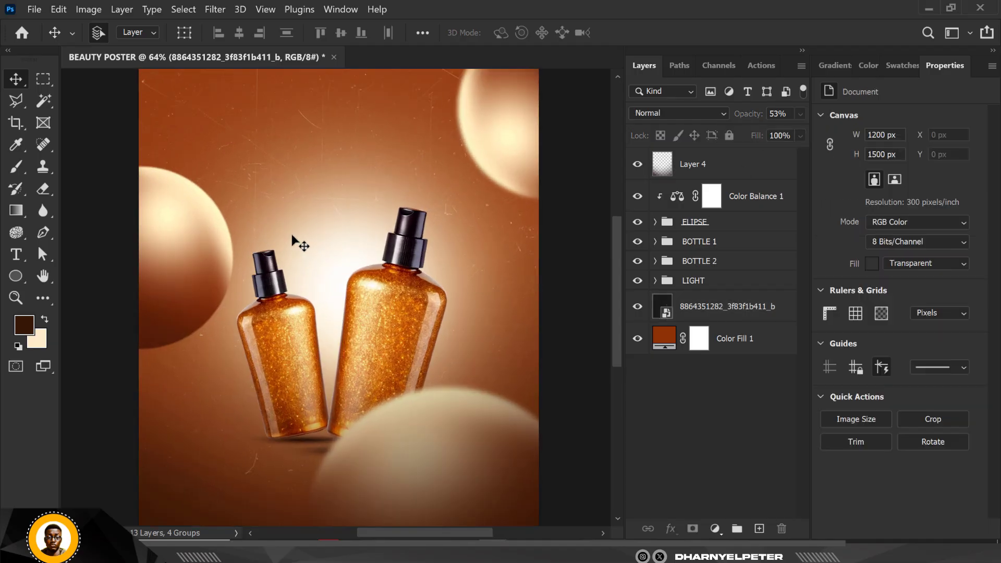
scroll(344, 248, "down", 3)
scroll(345, 249, "up", 2)
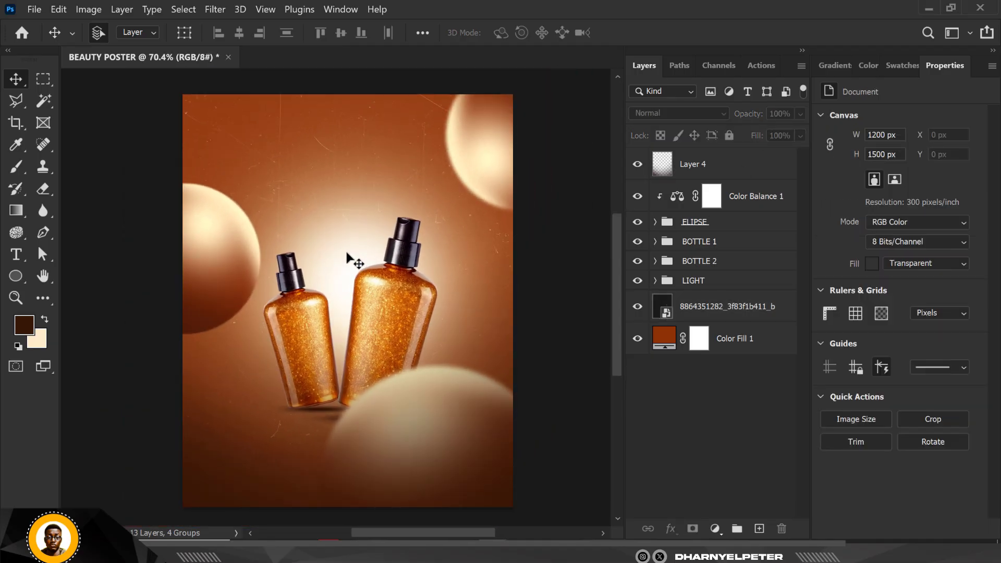
scroll(340, 288, "up", 2)
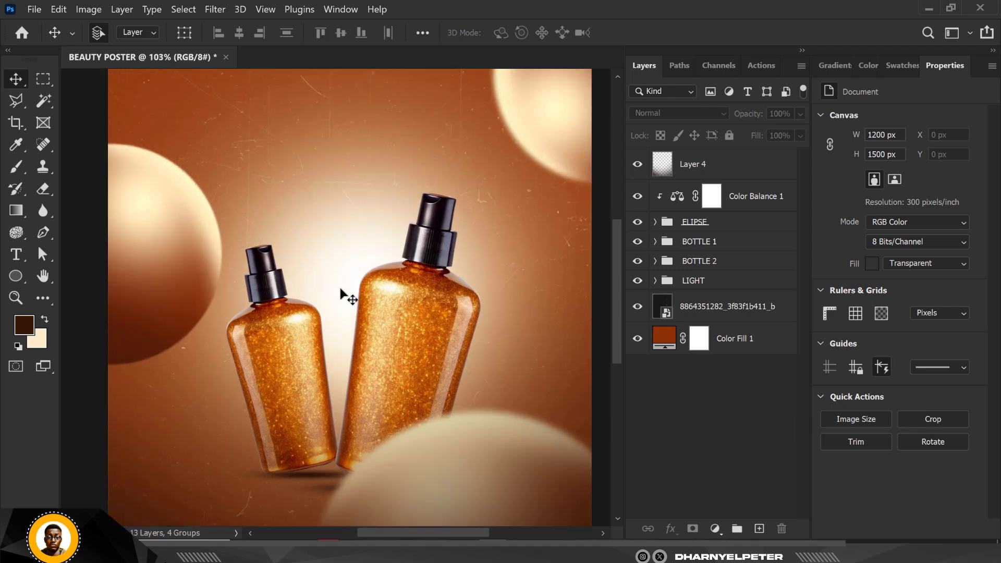
scroll(386, 271, "down", 3)
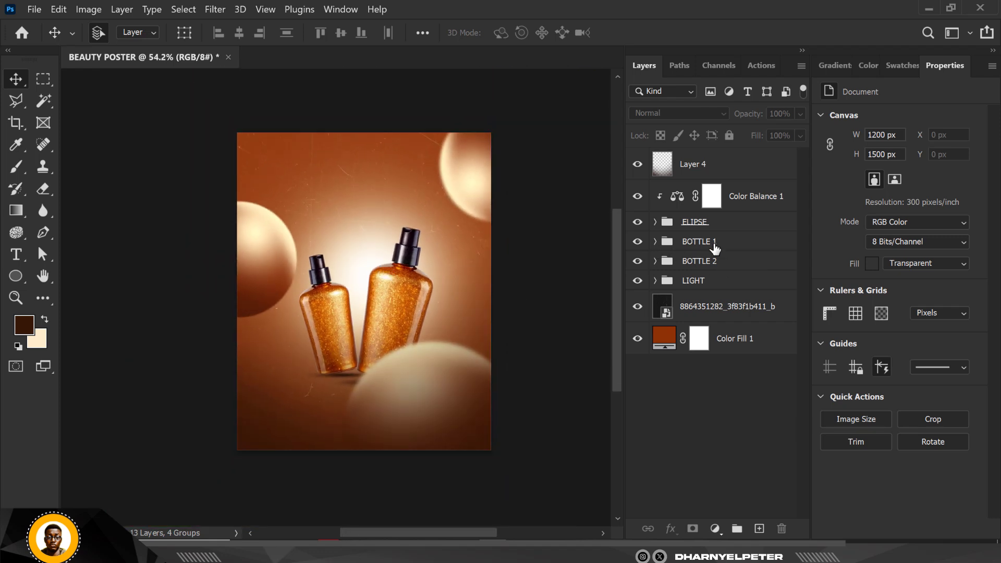
left_click(674, 245)
left_click(662, 248)
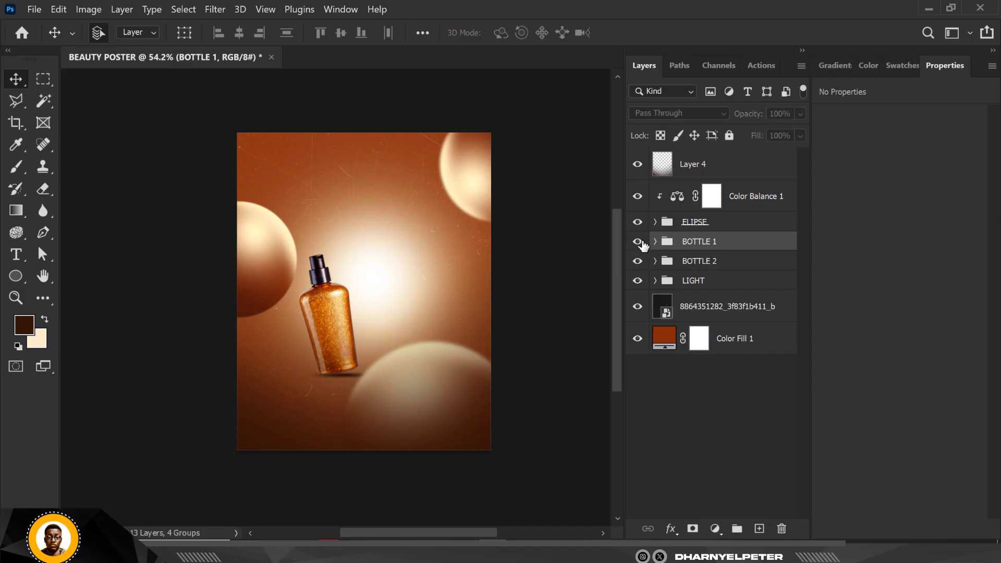
left_click(638, 242)
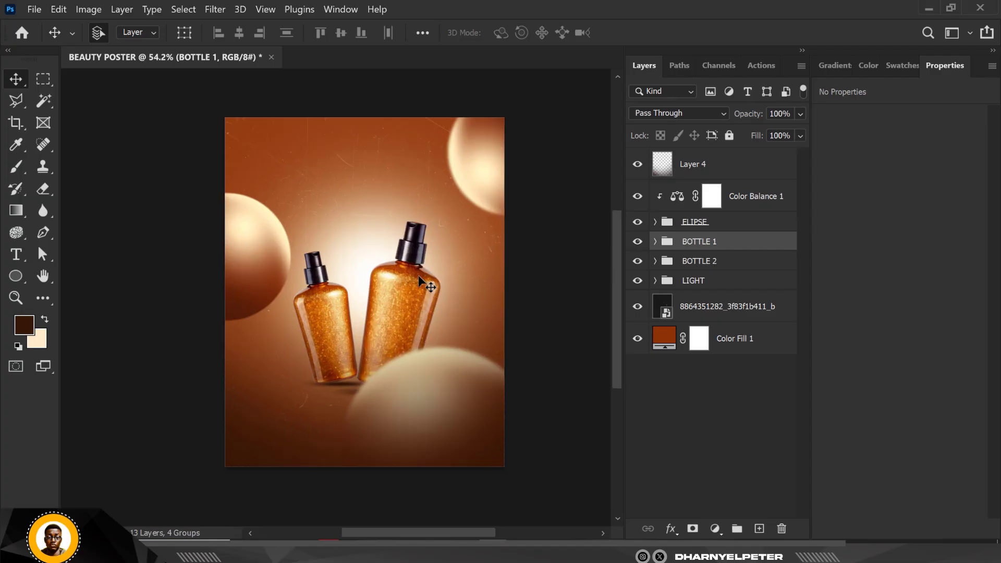
scroll(418, 275, "up", 3)
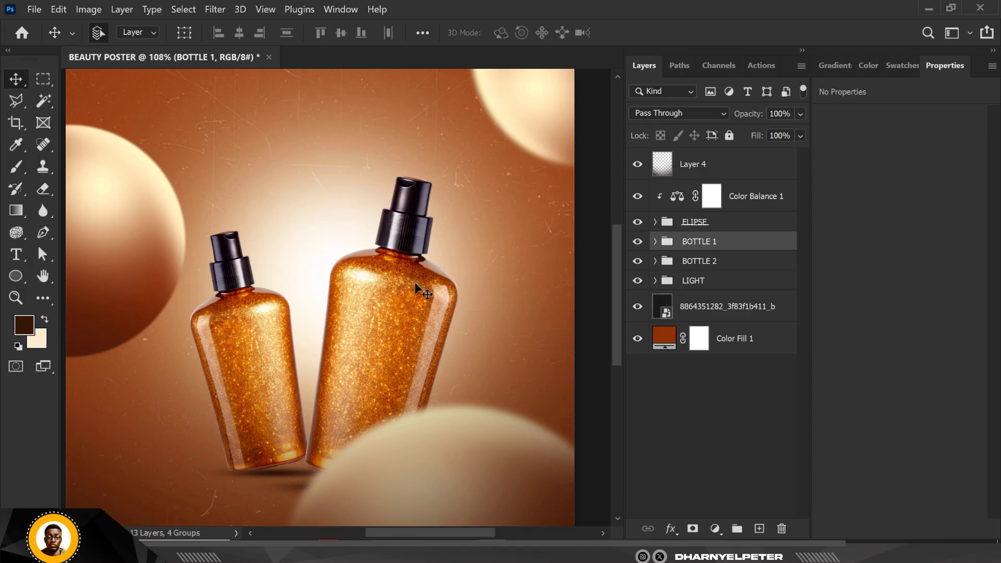
scroll(413, 285, "down", 2)
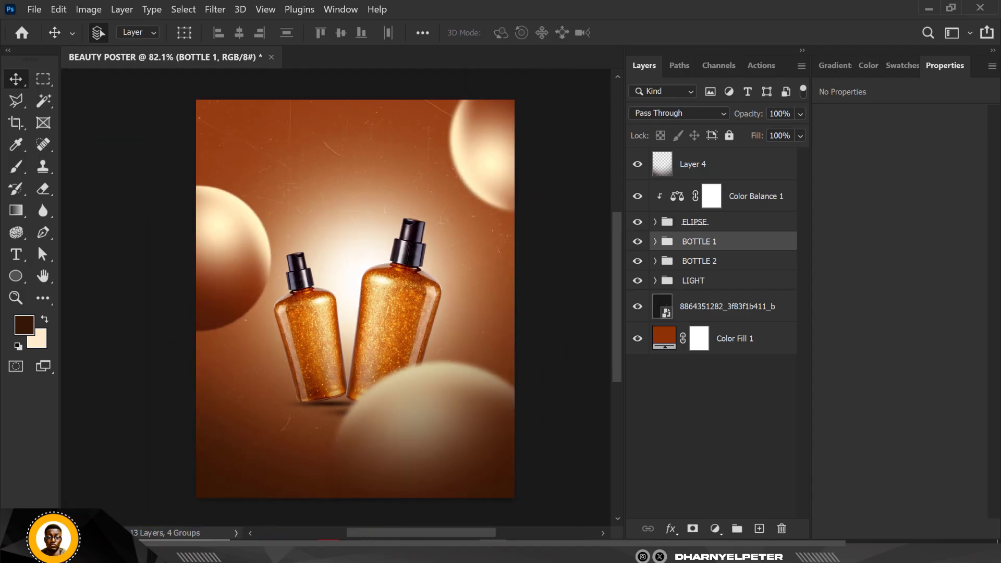
Place the TEXT image from the BEAUTY POSTER folder above the BOTTLE 1 group, centred above the bottles at X 326 px, Y 216 px.
key("alt+Tab")
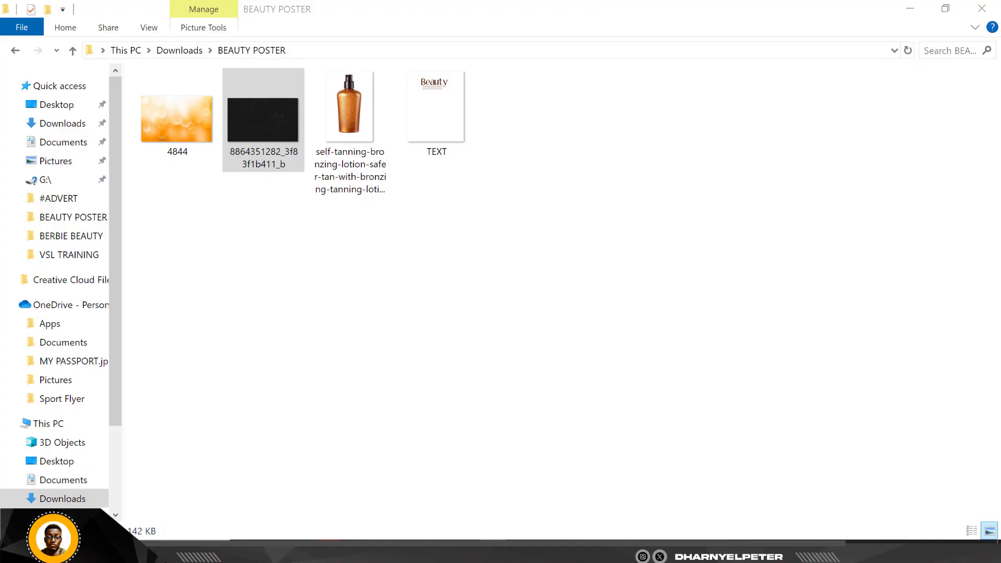
left_click(416, 111)
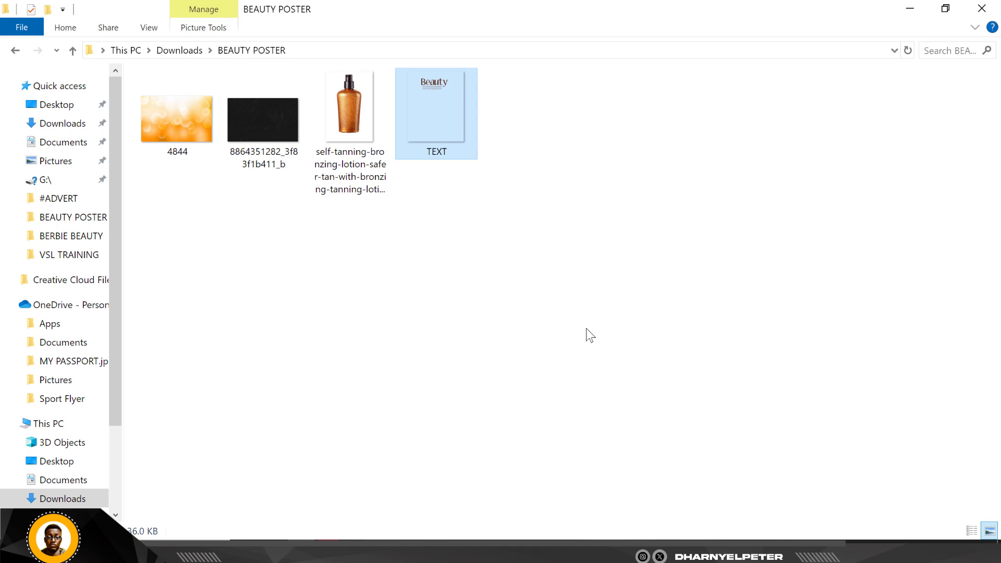
left_click(348, 105)
left_click_drag(437, 127, 352, 187)
key("Return")
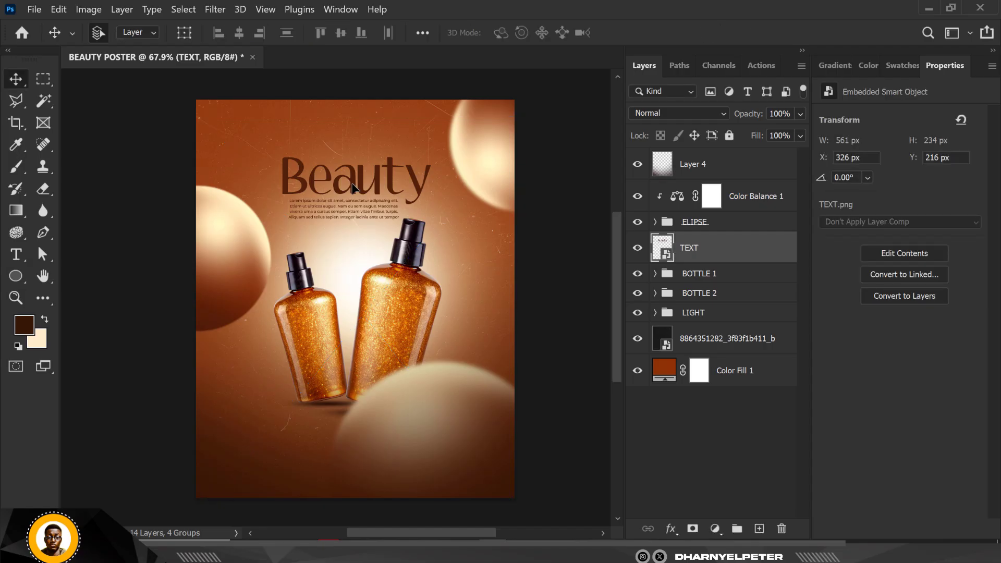
left_click(709, 319)
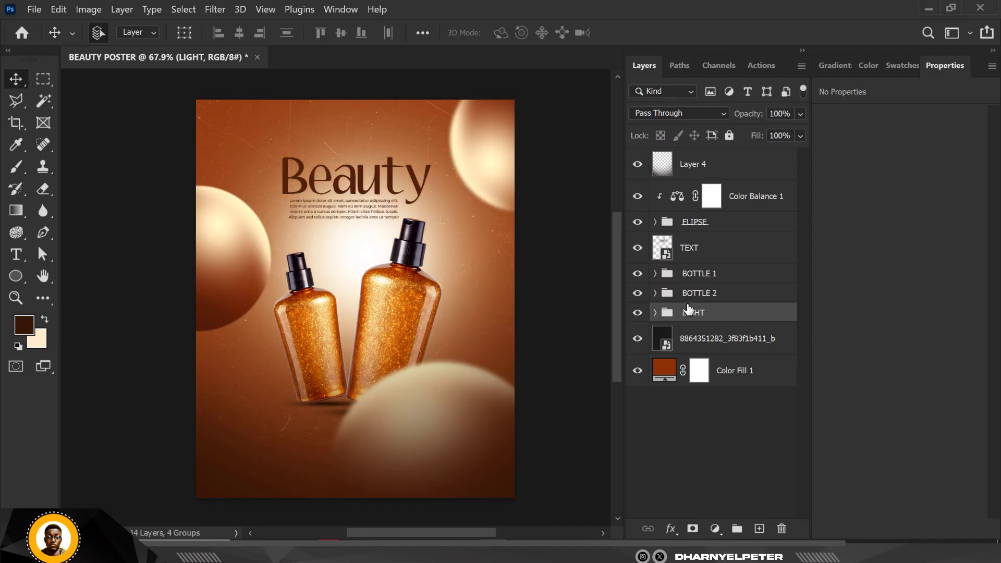
Add a new empty layer directly above the collapsed BOTTLE 1 group.
scroll(402, 179, "up", 1)
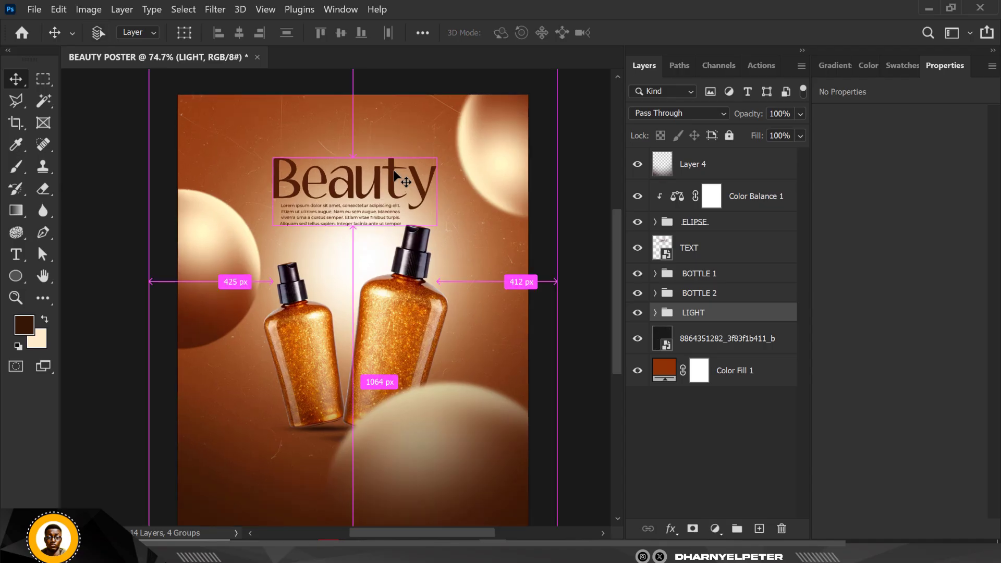
scroll(394, 172, "up", 1)
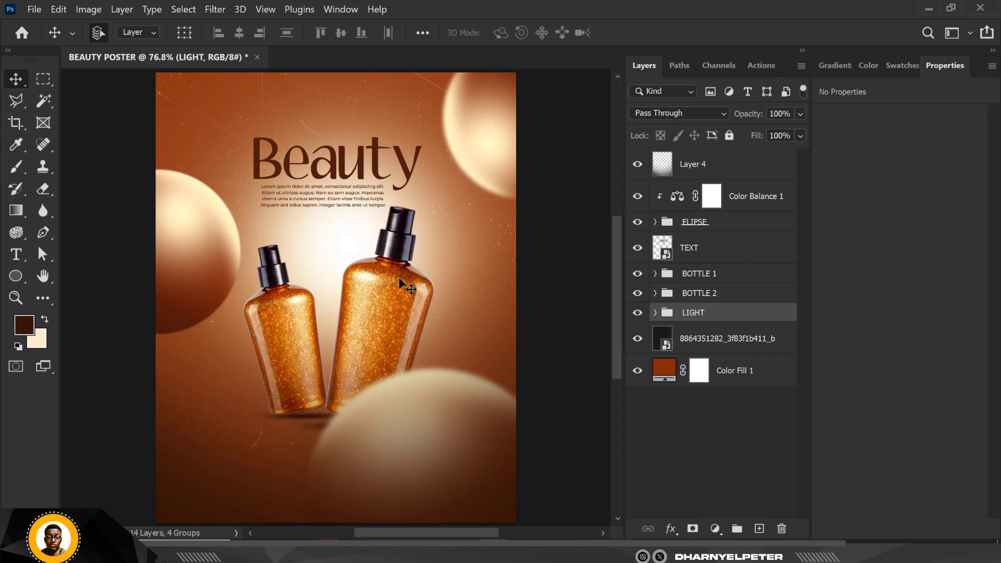
scroll(402, 279, "up", 6)
left_click(387, 327)
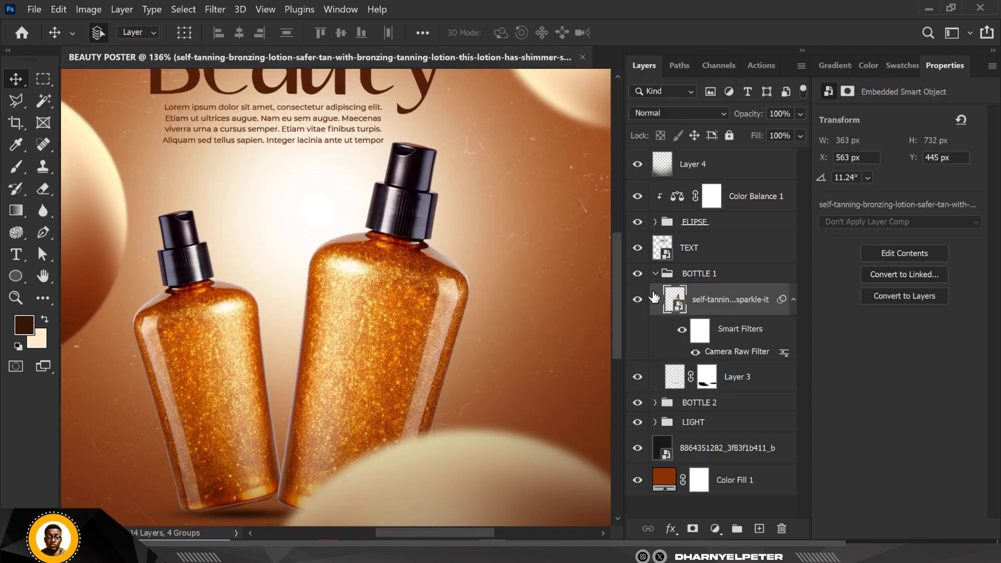
left_click(666, 273)
left_click(655, 273)
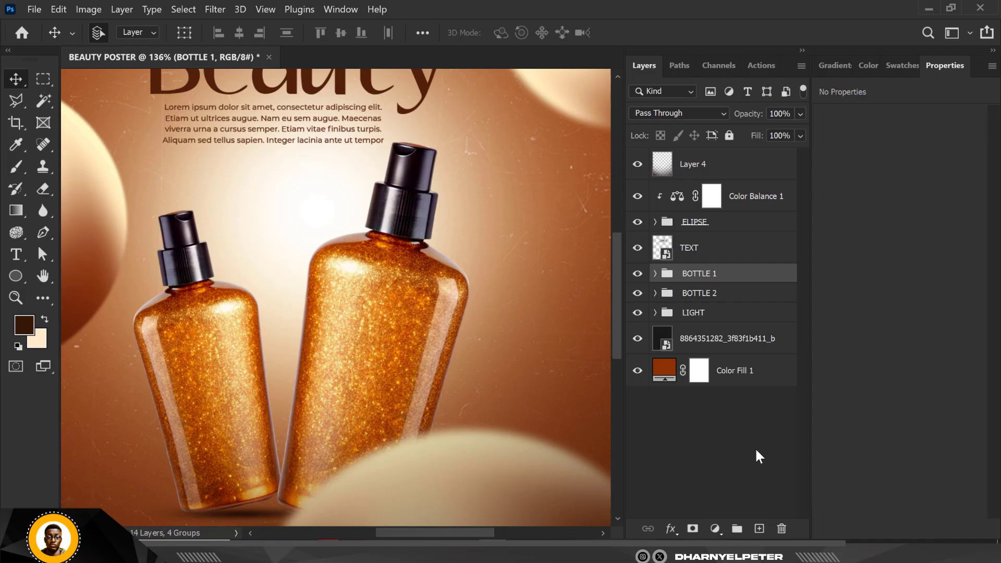
left_click(759, 529)
Set the background colour to pale yellow ffe9a6 and clip the new layer to the BOTTLE 1 group.
left_click(39, 345)
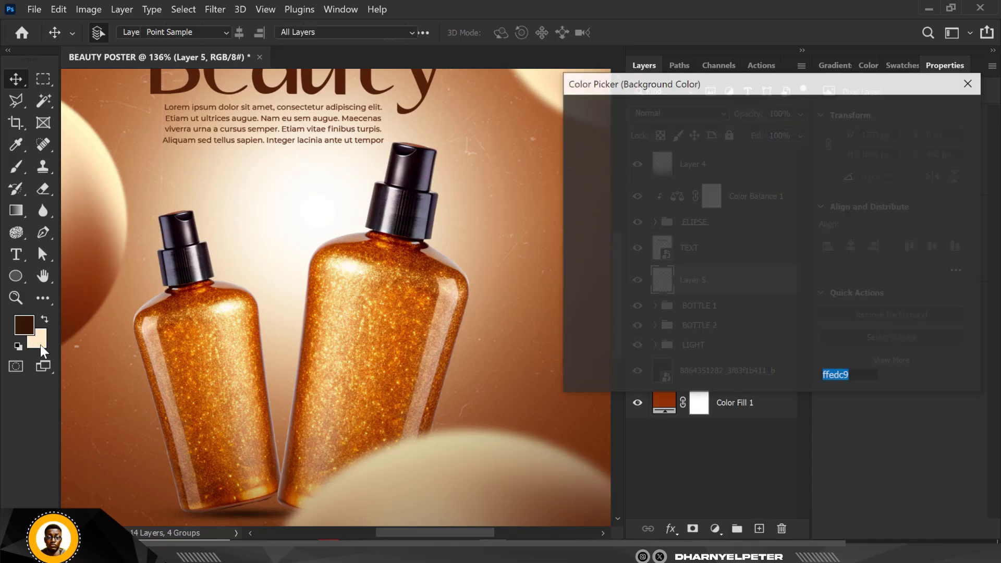
left_click(228, 306)
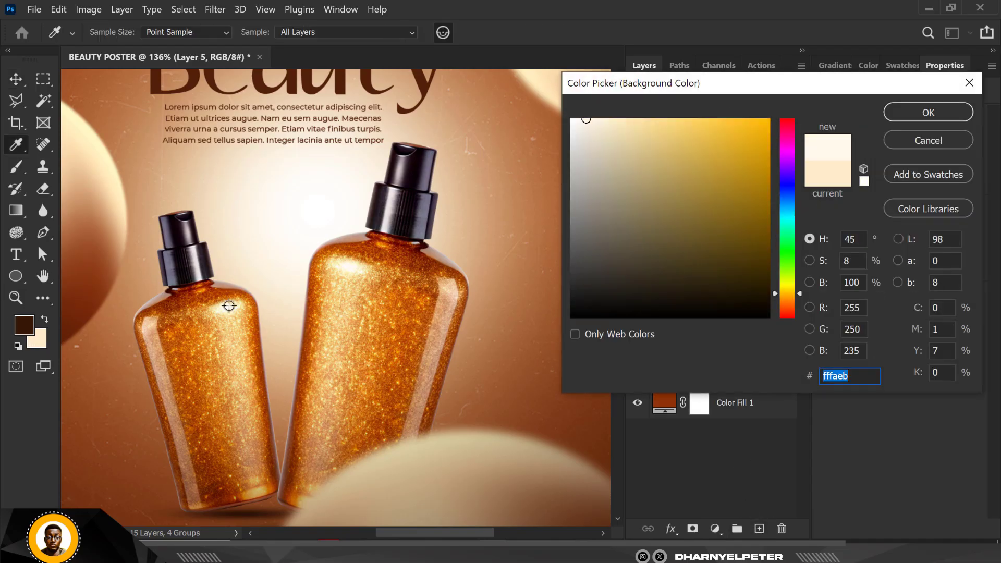
left_click_drag(642, 112, 641, 110)
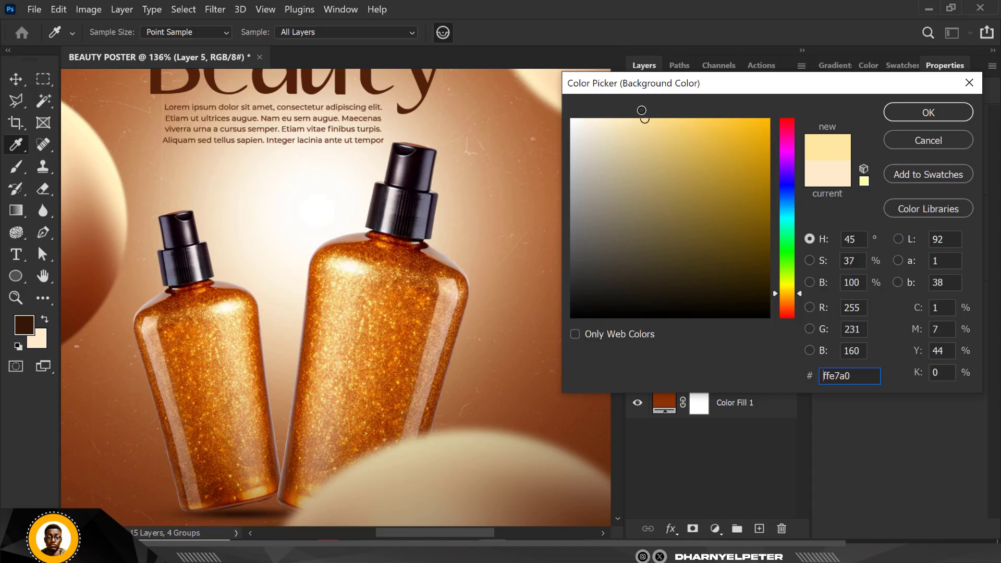
left_click(928, 113)
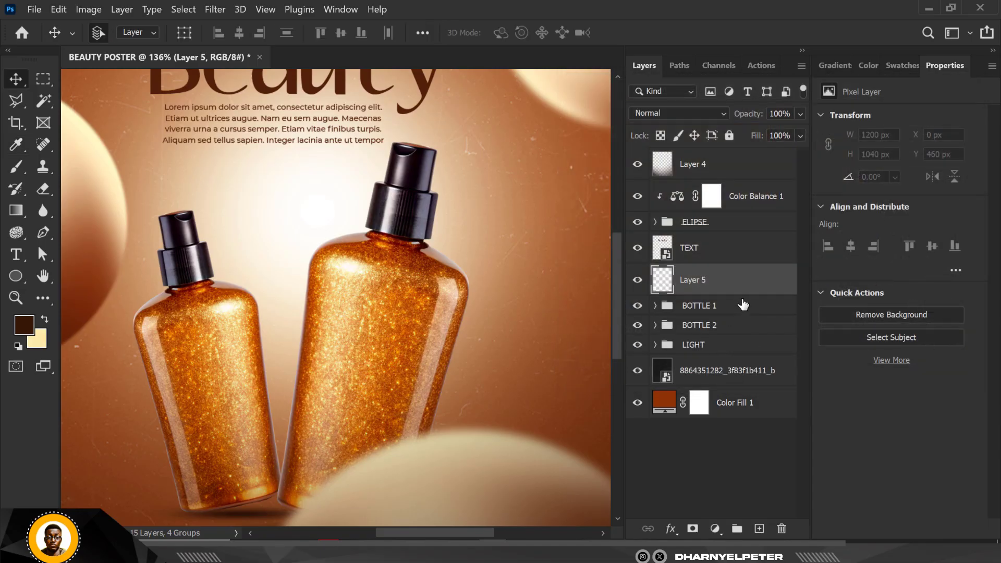
right_click(745, 284)
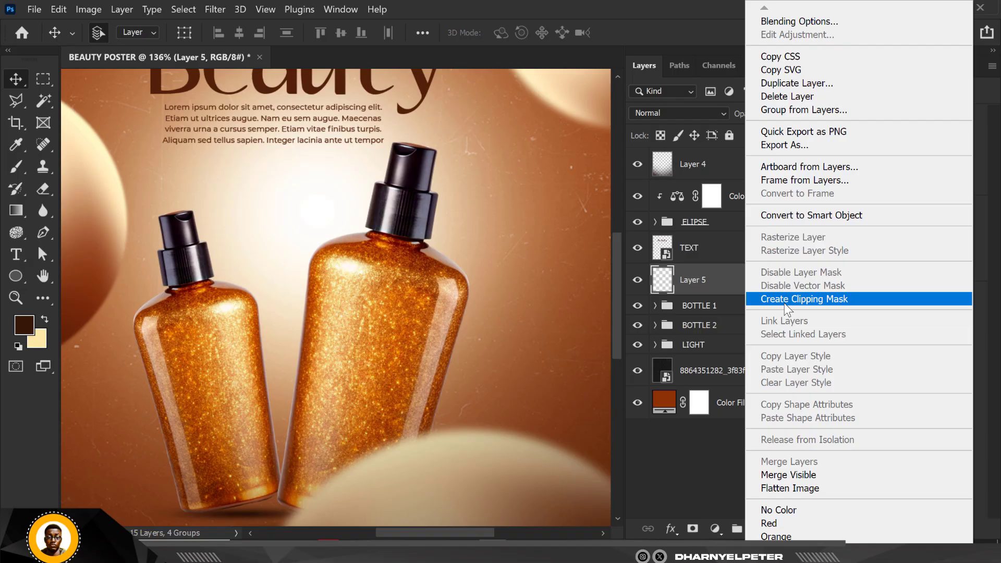
left_click(818, 301)
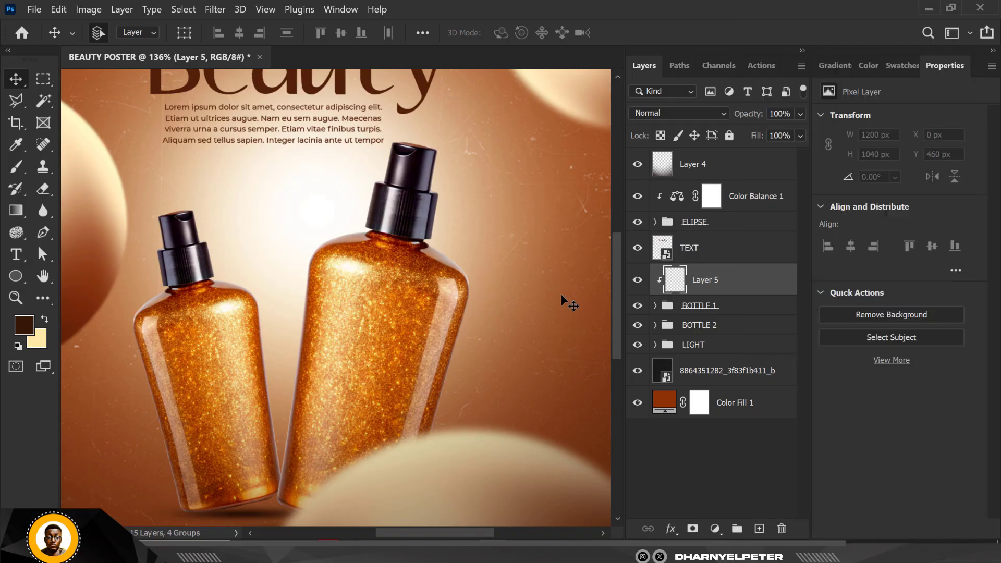
Paint ffe9a6 light along the larger bottle's inner edge with a 200 px soft brush and set the layer's blend mode to Screen.
key("b")
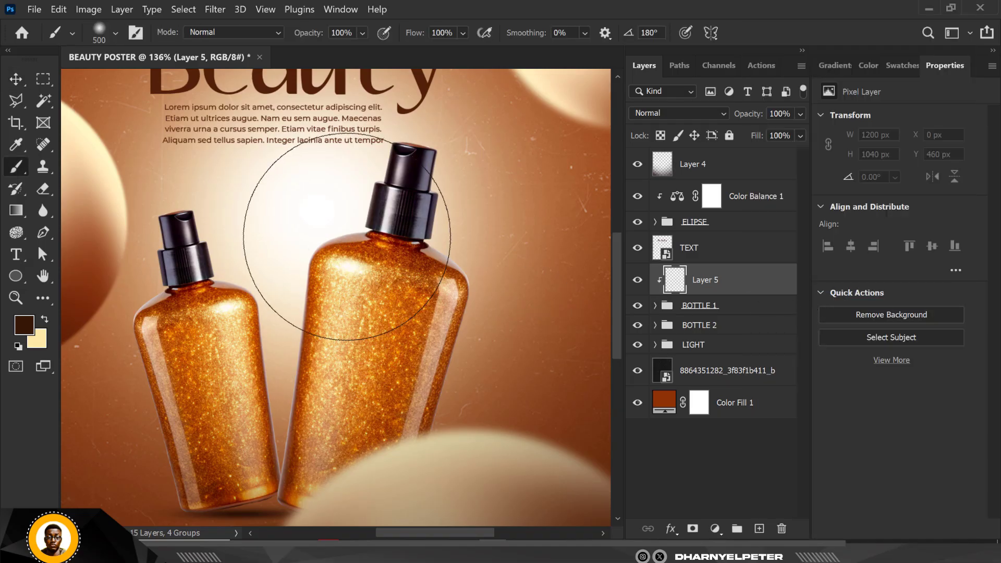
key("bracketleft")
key("bracketleft")
key("bracketleft")
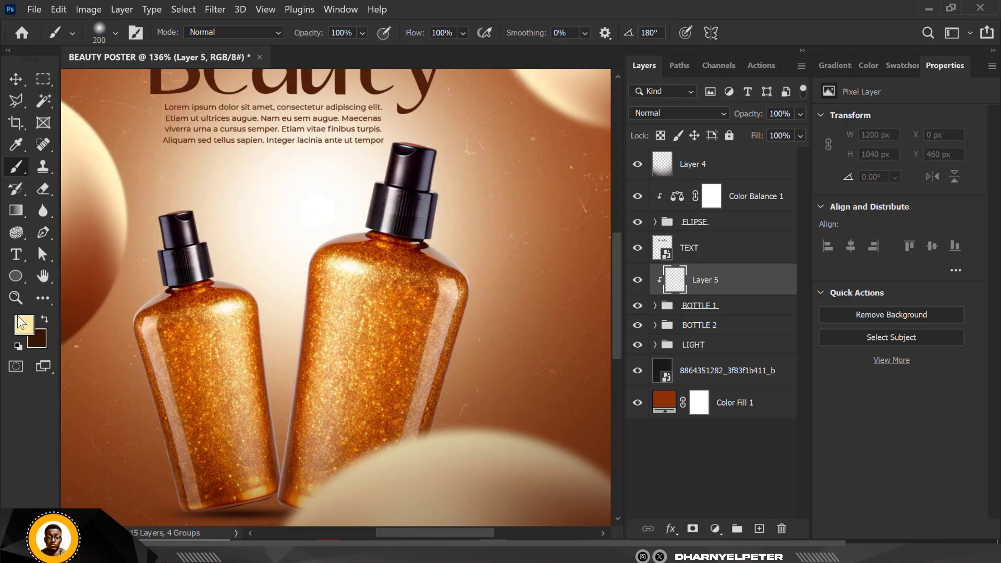
left_click(44, 318)
left_click(24, 324)
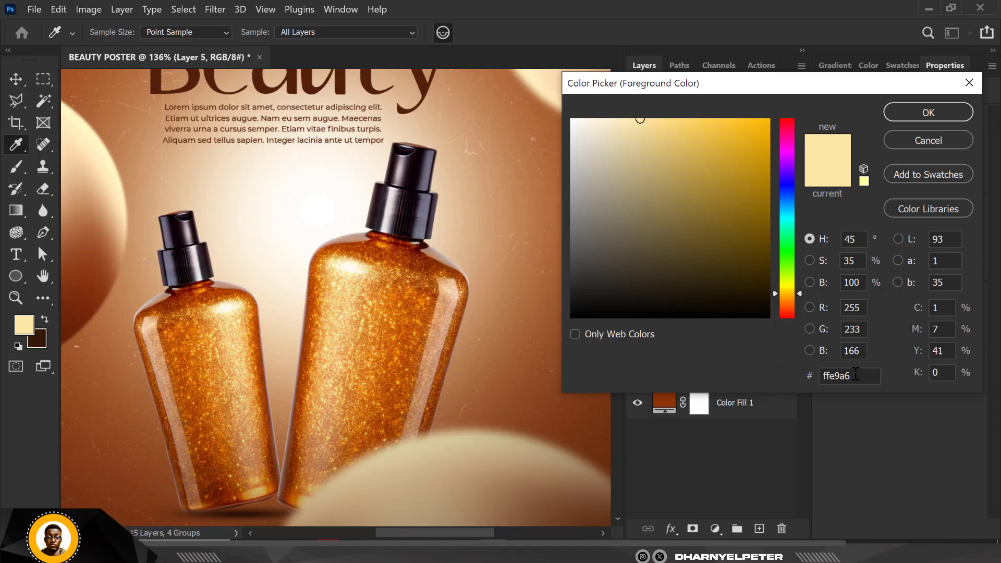
double_click(855, 375)
left_click(928, 112)
key("b")
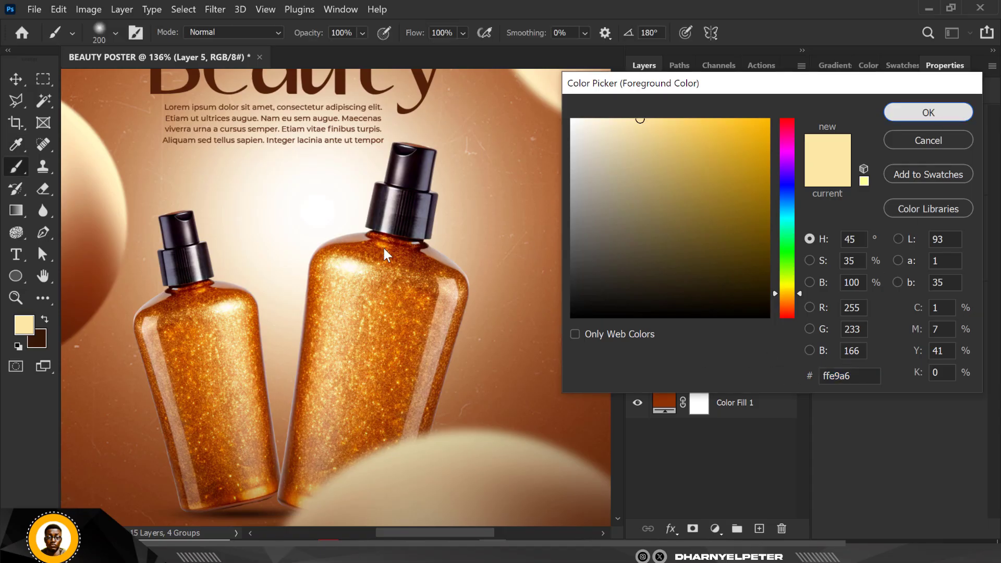
mouse_move(317, 221)
left_mouse_down()
mouse_move(286, 237)
mouse_move(261, 344)
mouse_move(335, 156)
mouse_move(324, 174)
mouse_move(336, 172)
left_mouse_up()
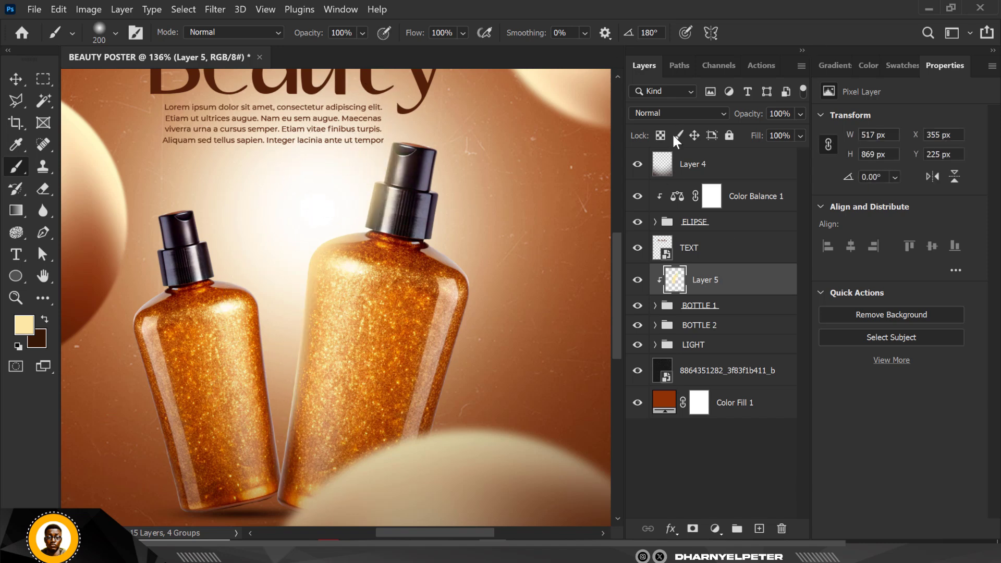
left_click(678, 113)
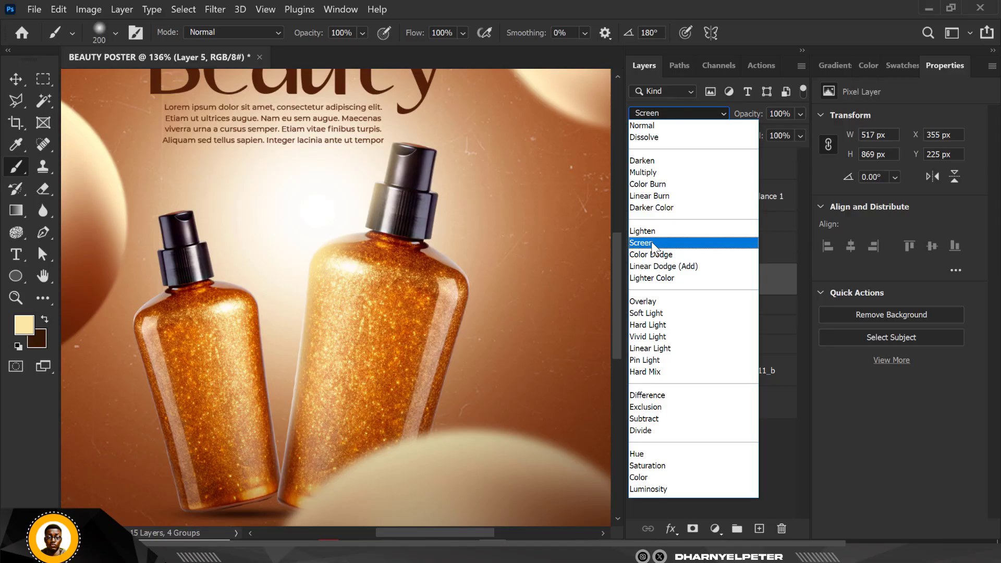
left_click(652, 243)
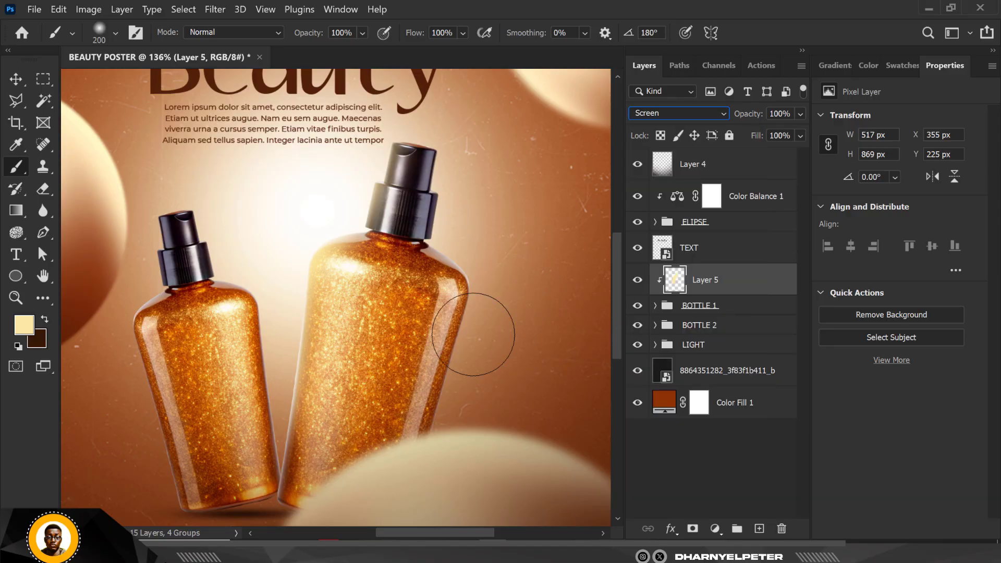
Add a mask to Layer 5 and paint black on it with a 90 px brush over the larger bottle's body and cap.
left_click(693, 528)
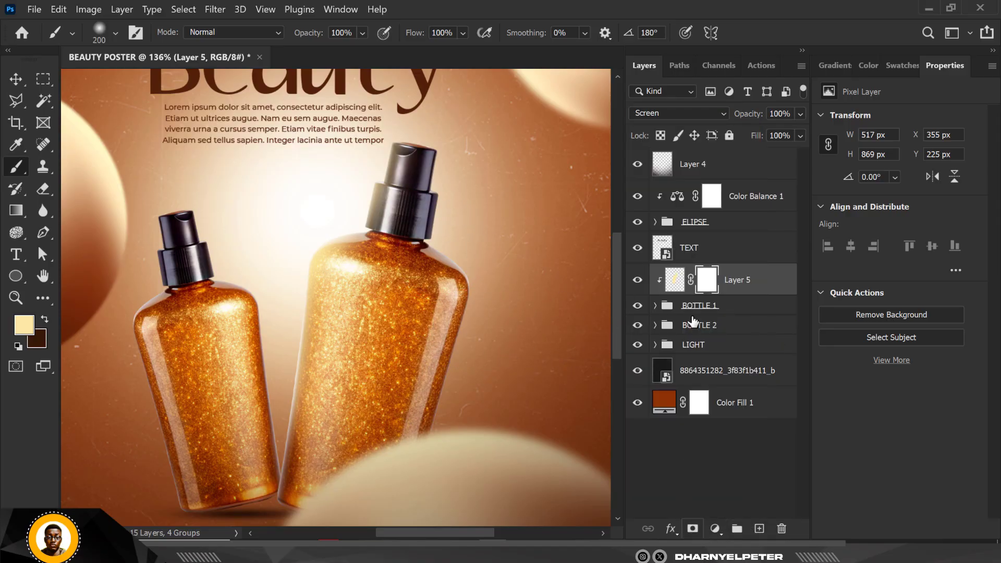
key("d")
key("x")
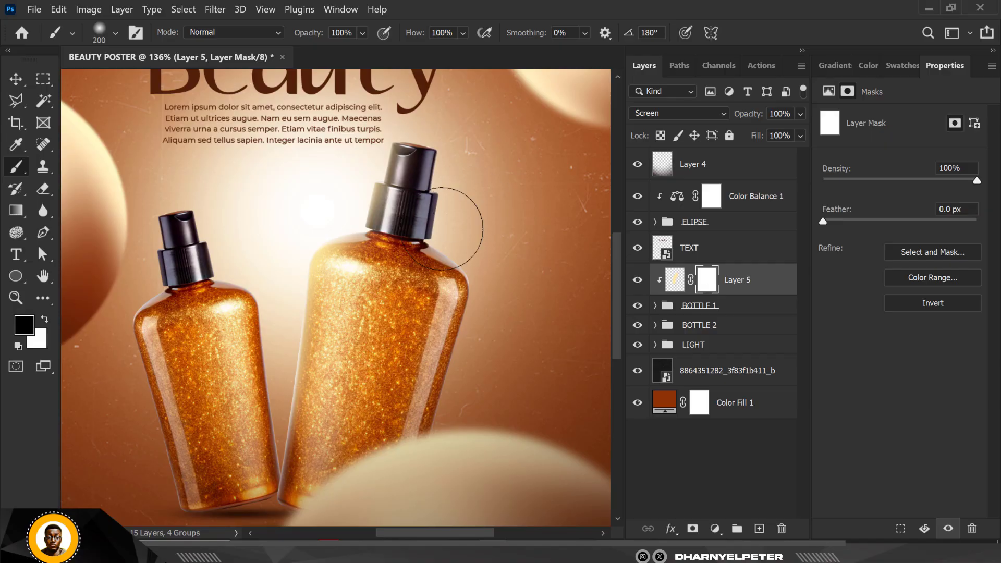
key("bracketleft")
key("bracketleft")
key("bracketleft")
key("bracketleft")
key("bracketleft")
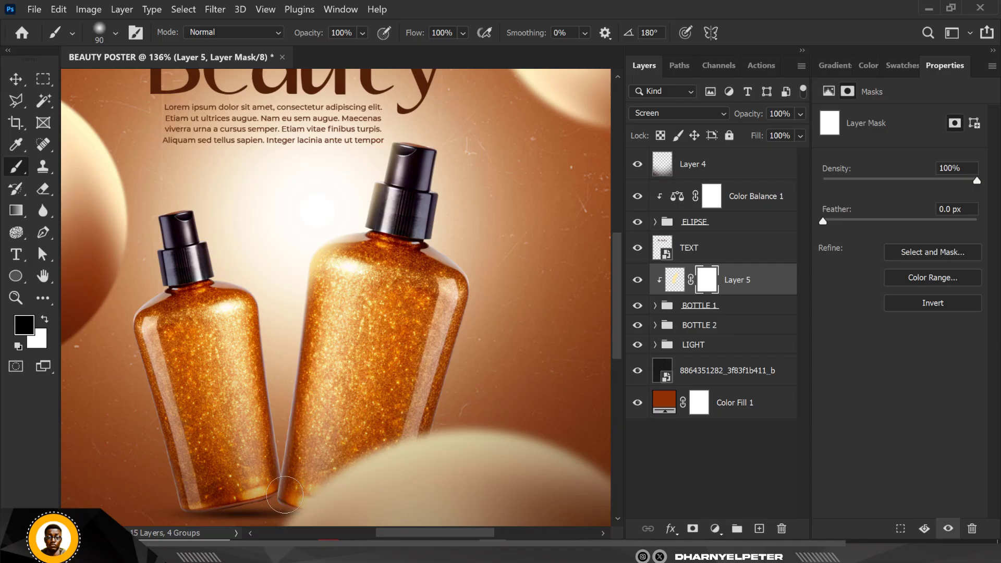
left_click_drag(339, 357, 339, 285)
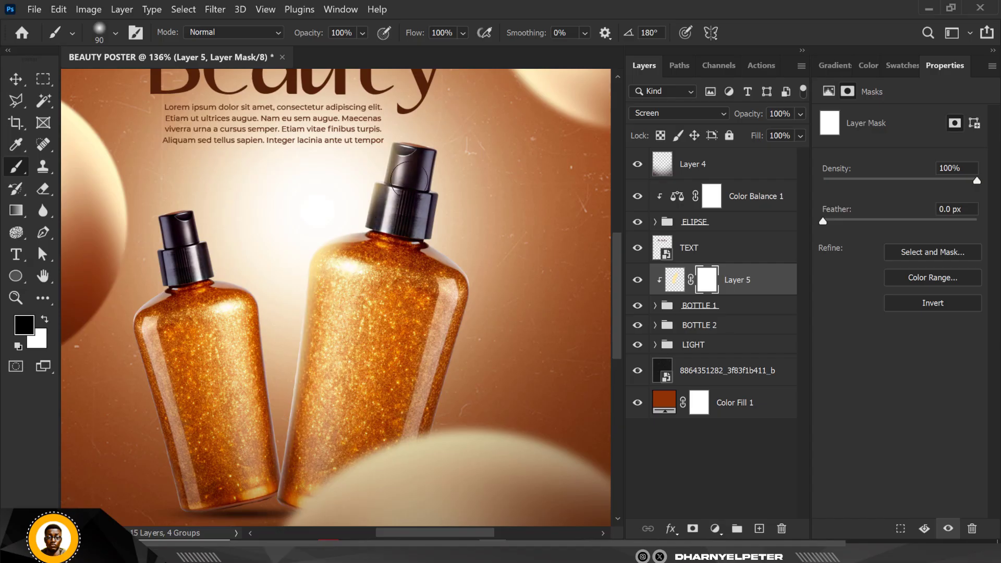
left_click_drag(409, 178, 427, 137)
scroll(417, 156, "down", 3)
scroll(419, 211, "up", 3)
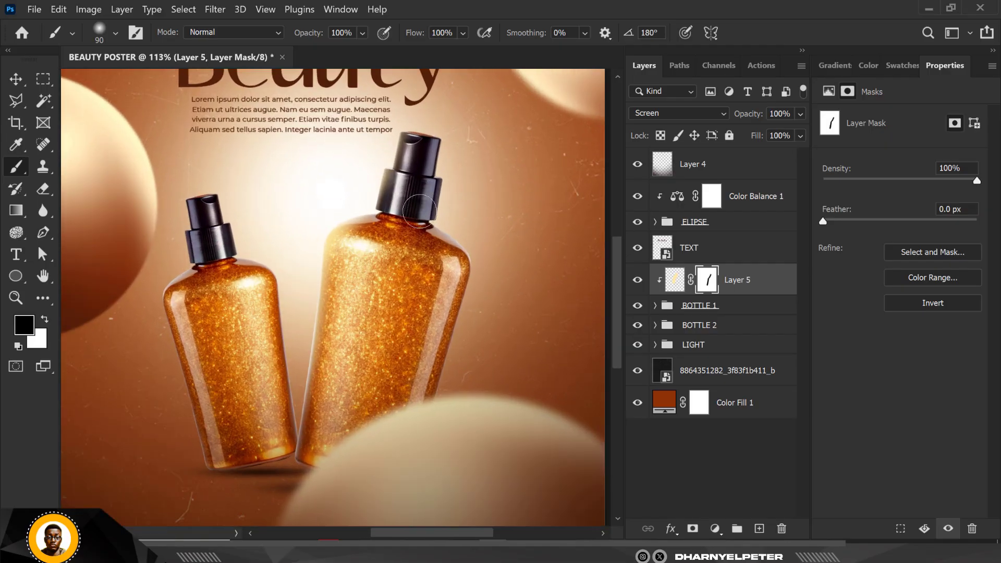
Set Layer 5's blend mode to Linear Dodge (Add) and its opacity to 63%.
left_click(675, 280)
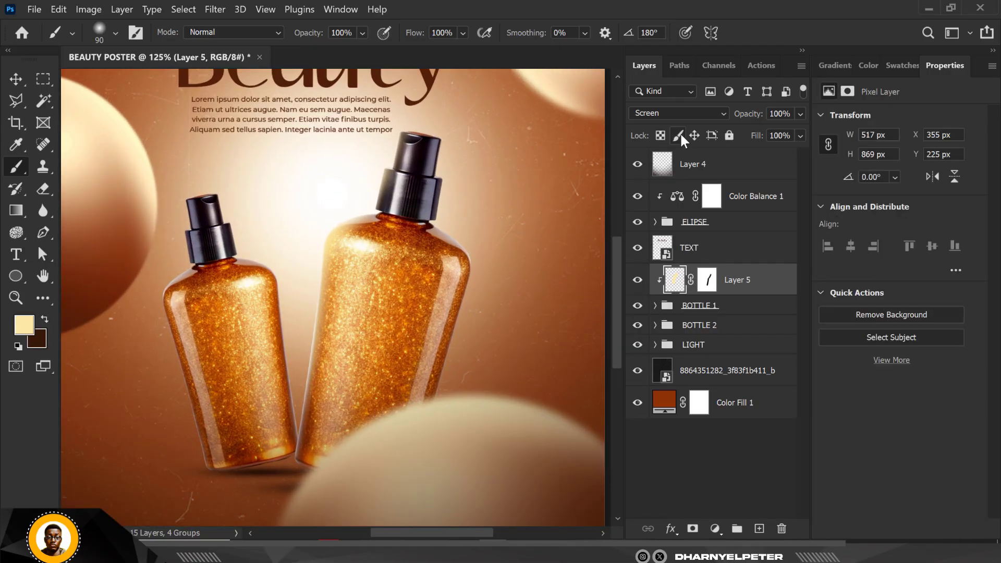
left_click(698, 113)
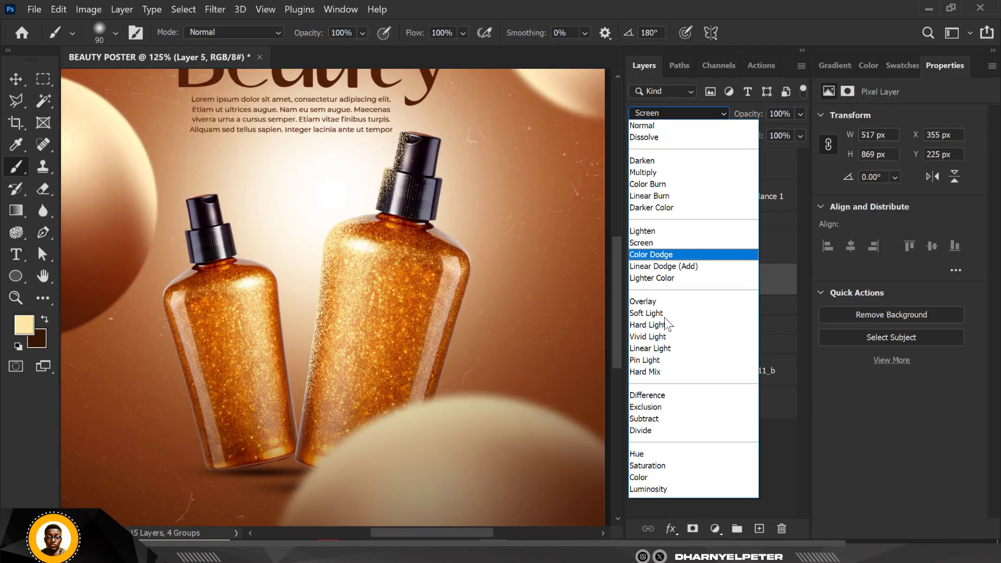
left_click(669, 267)
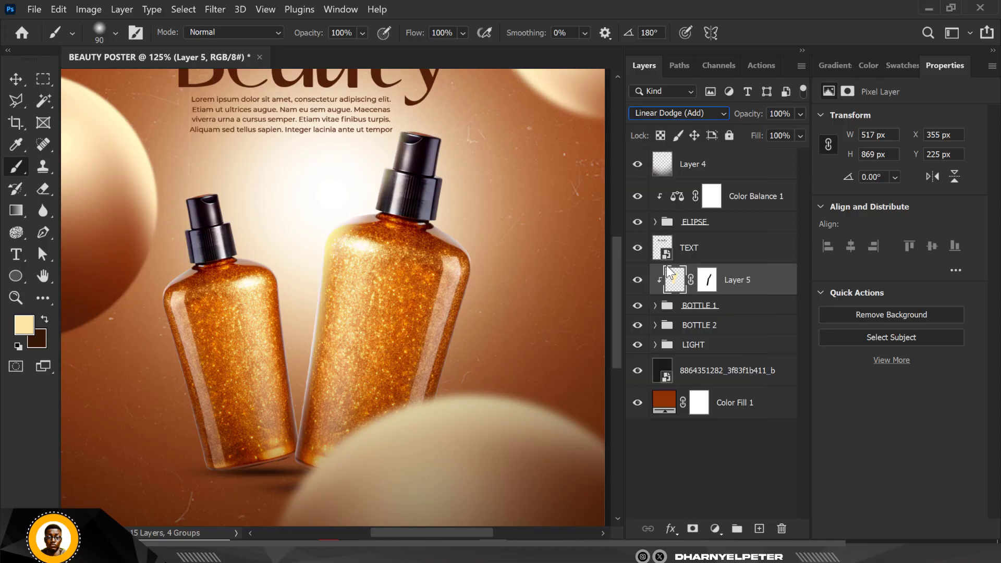
left_click(800, 114)
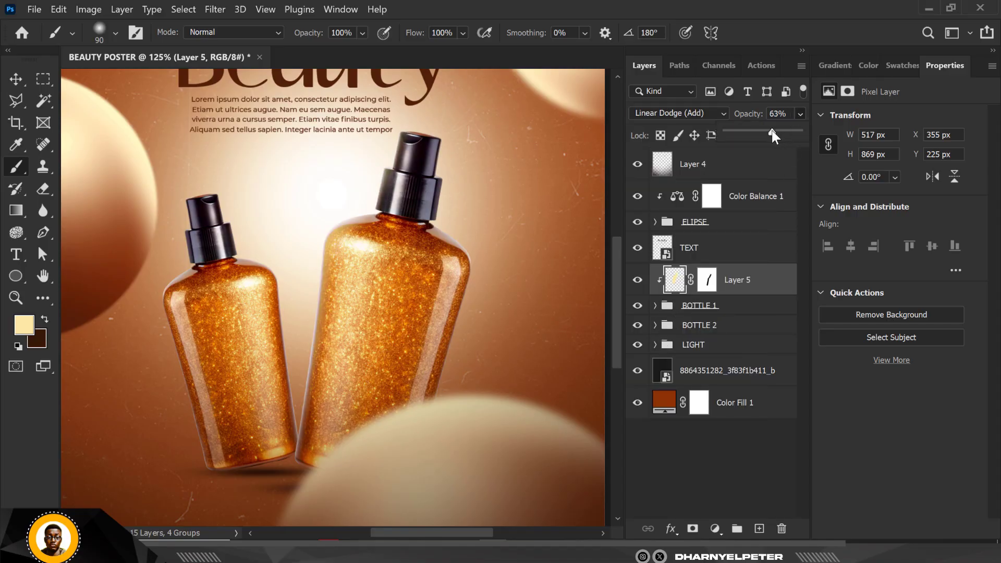
left_click(16, 79)
scroll(280, 257, "down", 5)
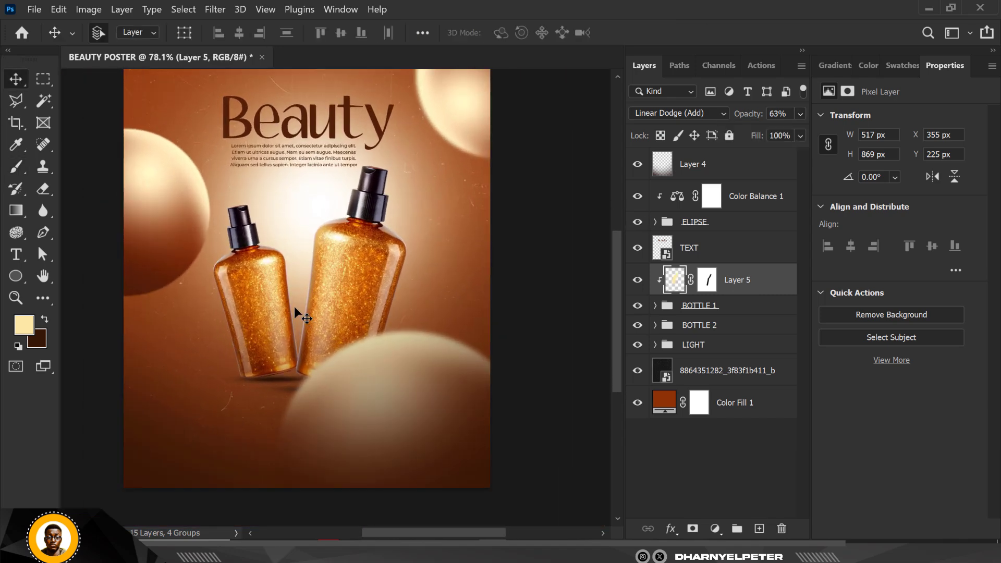
scroll(324, 252, "up", 1)
Stamp all visible layers into a new layer above Layer 4 and convert it to a smart object.
left_click(740, 165)
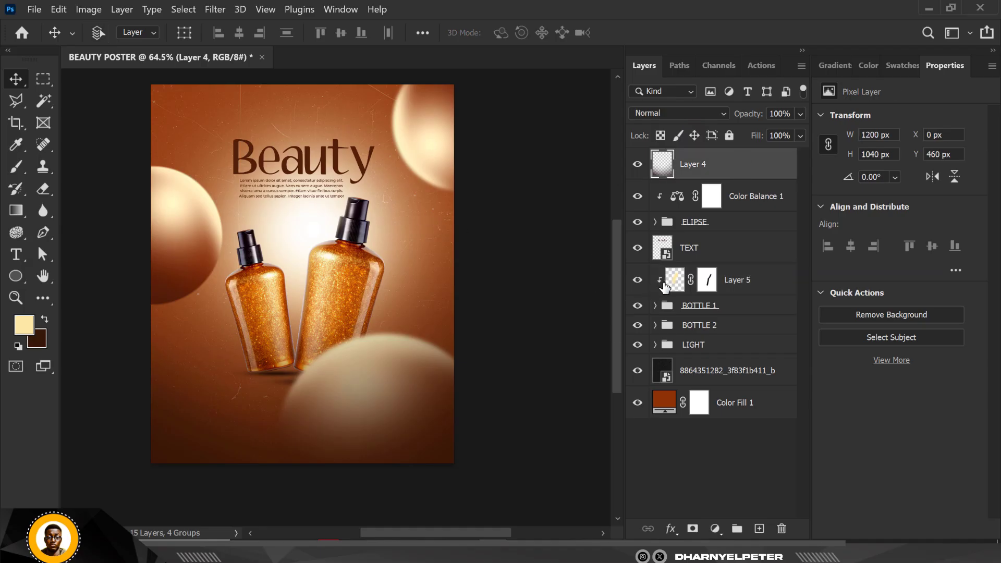
key("ctrl+shift+alt+n")
key("ctrl+shift+alt+e")
right_click(726, 165)
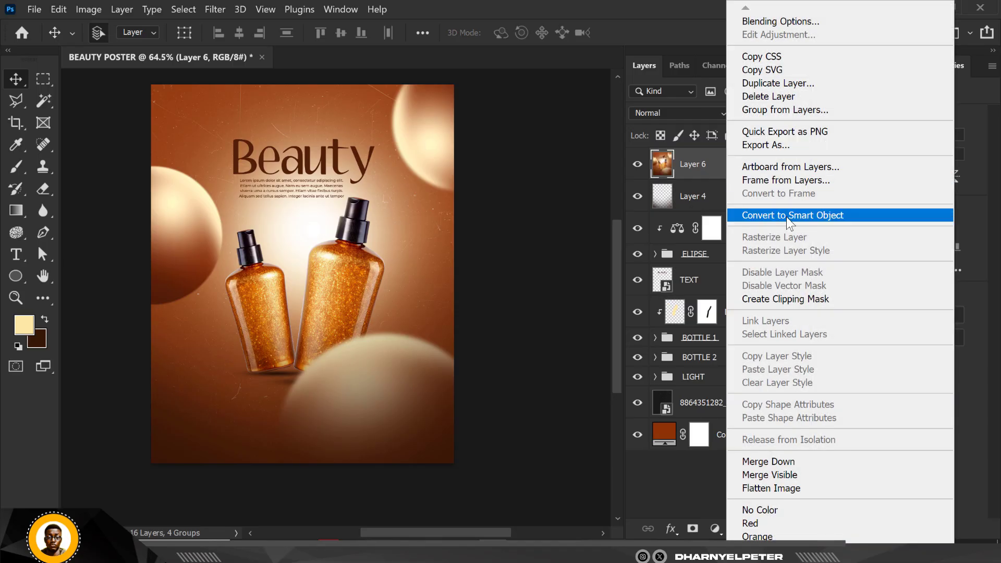
left_click(786, 216)
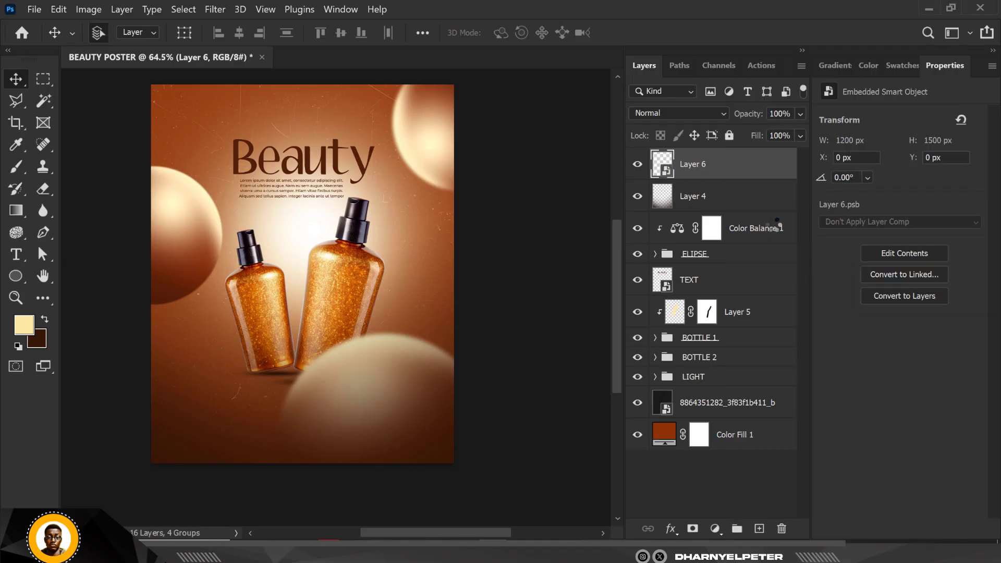
Open the Camera Raw Filter on Layer 6 and set Texture to -17.
left_click(211, 7)
left_click(255, 112)
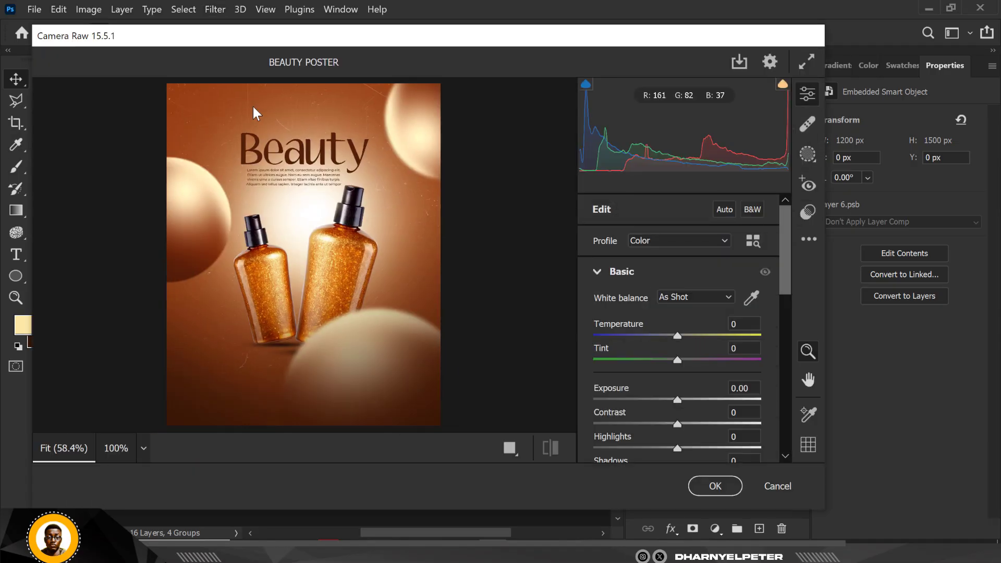
scroll(677, 371, "down", 2)
scroll(677, 371, "down", 2)
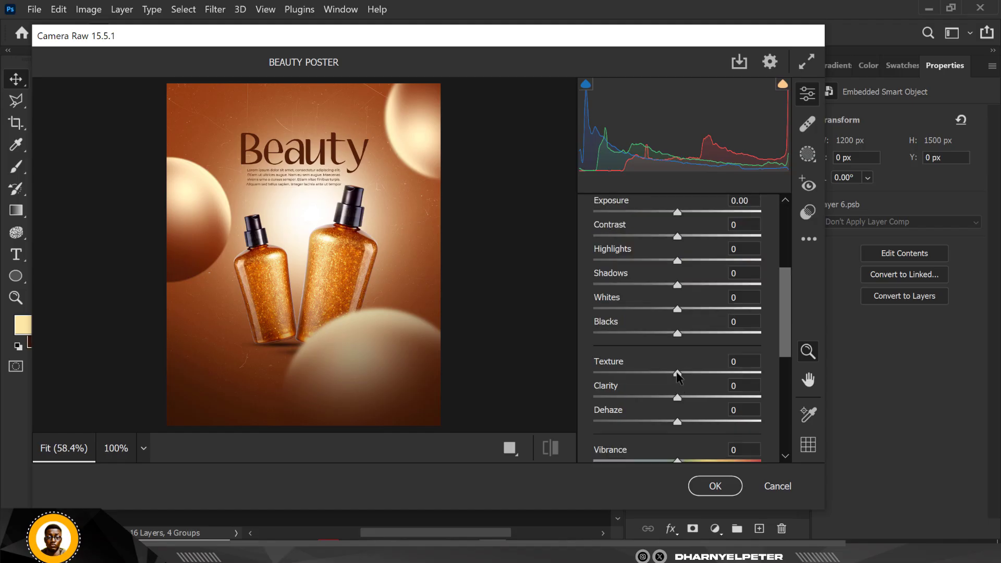
left_click_drag(677, 373, 663, 284)
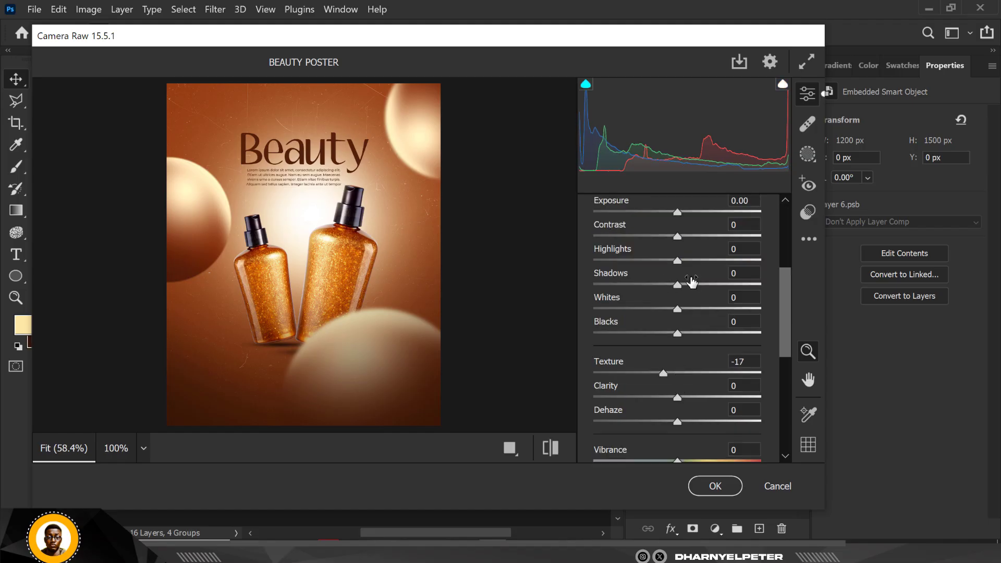
Warm the poster's white balance by setting Temperature to +10.
scroll(770, 299, "up", 4)
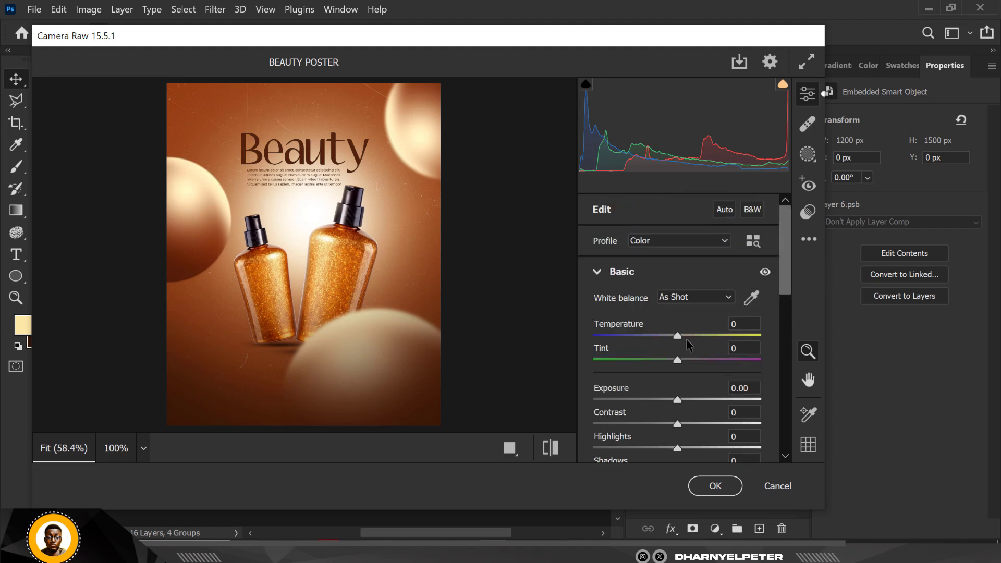
left_click_drag(681, 337, 683, 342)
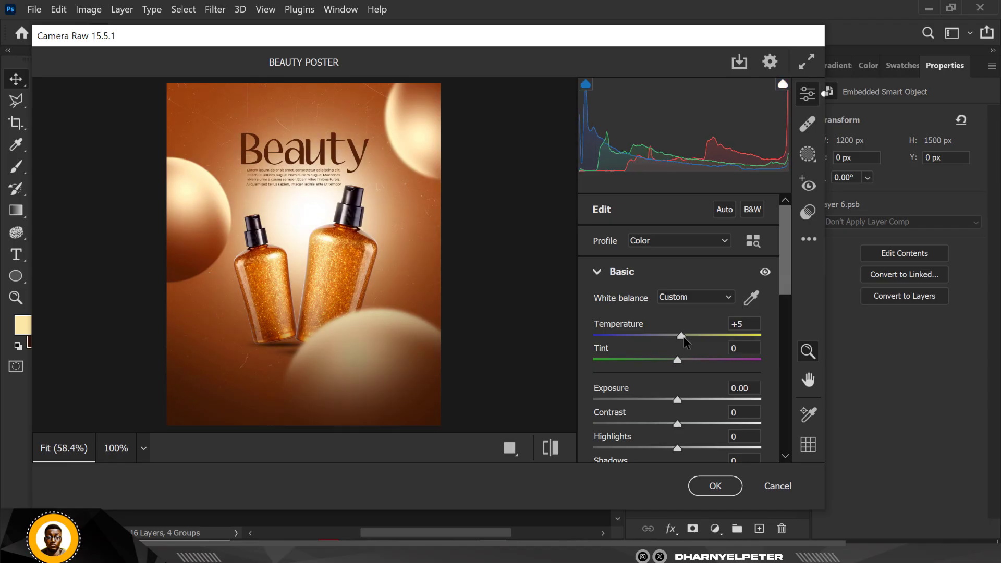
left_click_drag(687, 337, 687, 337)
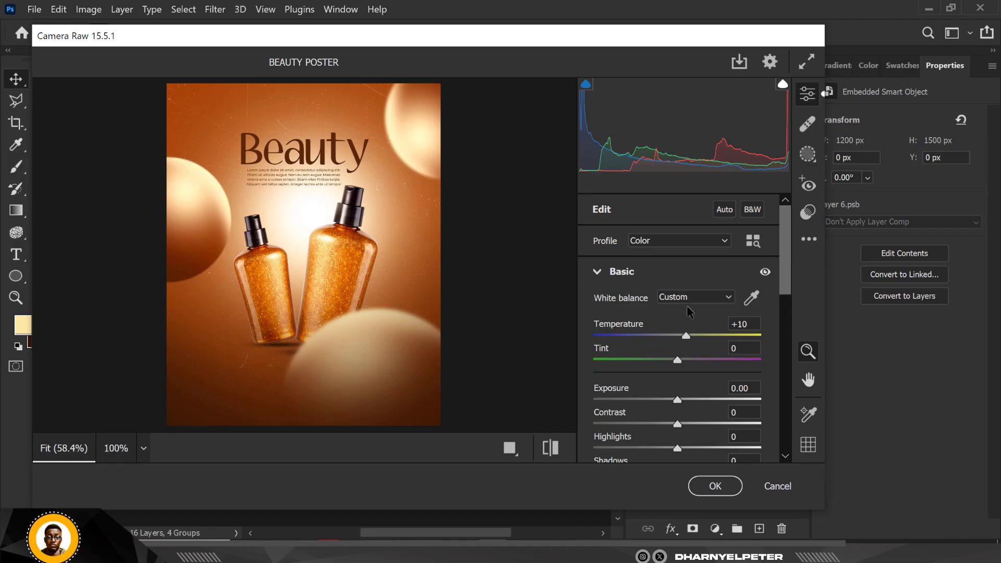
Raise the poster's Saturation slightly and apply the Camera Raw grade to Layer 6.
scroll(786, 283, "down", 2)
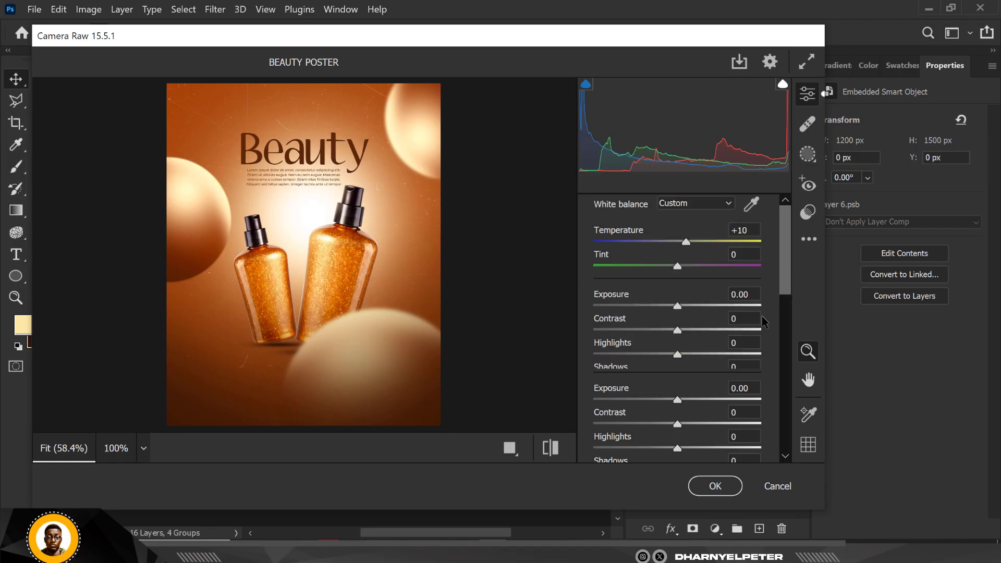
scroll(750, 347, "down", 6)
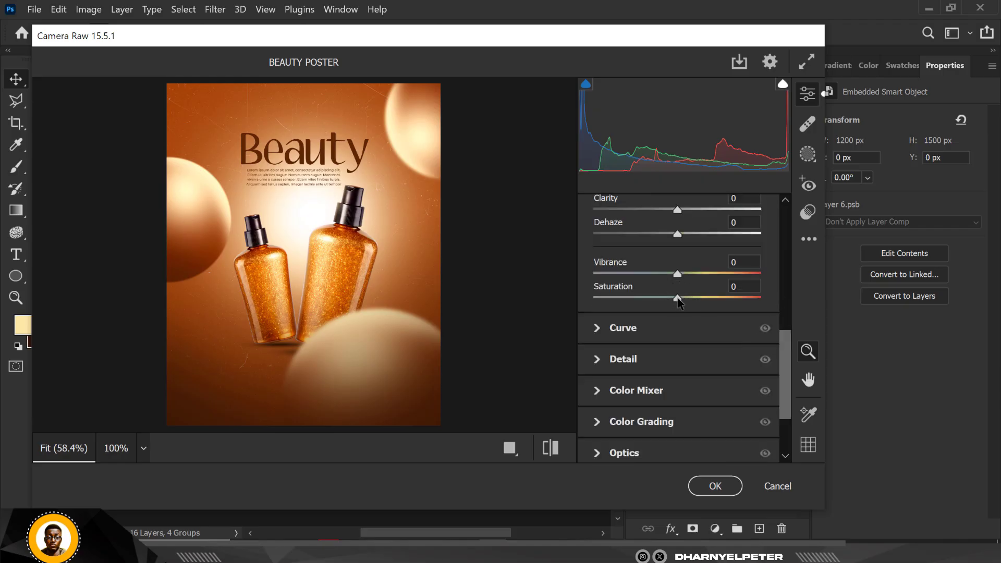
left_click_drag(678, 298, 683, 299)
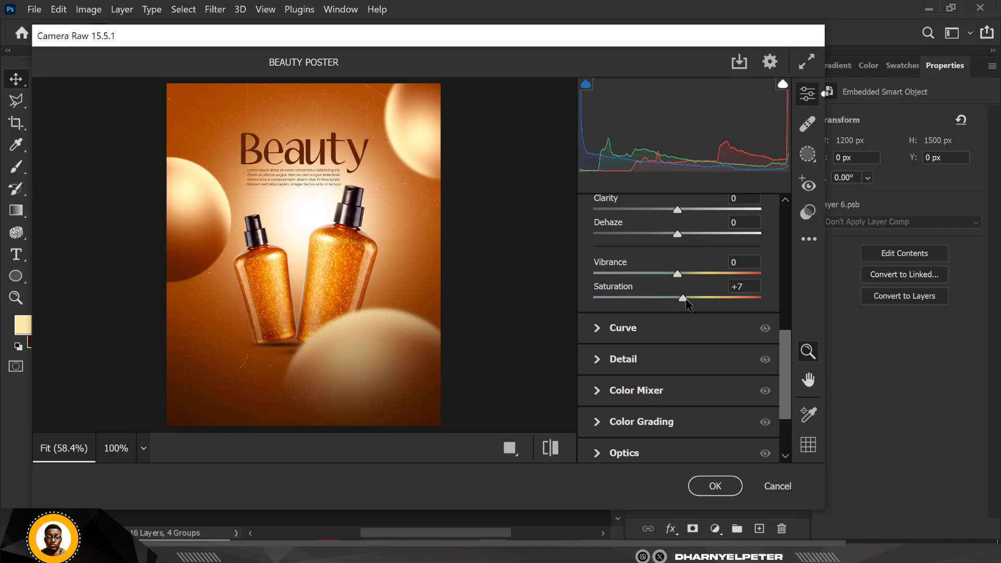
left_click_drag(683, 298, 685, 298)
left_click(716, 485)
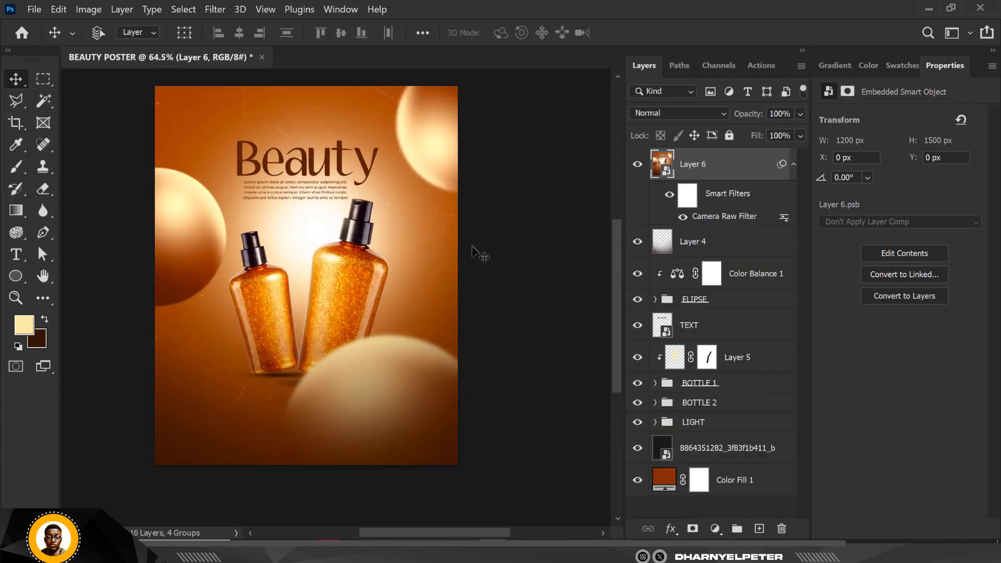
scroll(473, 248, "up", 1)
scroll(447, 222, "down", 1)
scroll(441, 217, "up", 1)
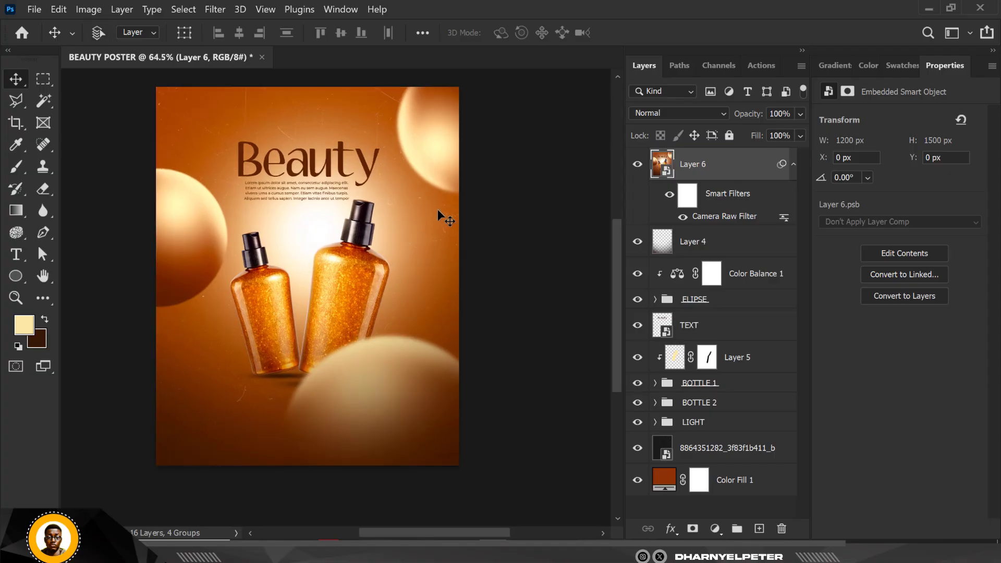
scroll(437, 208, "up", 1)
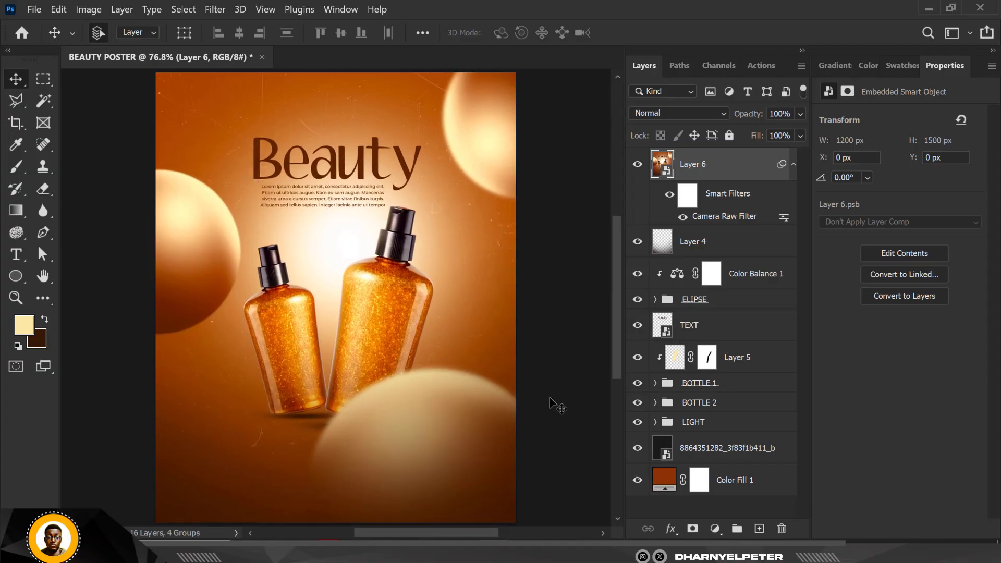